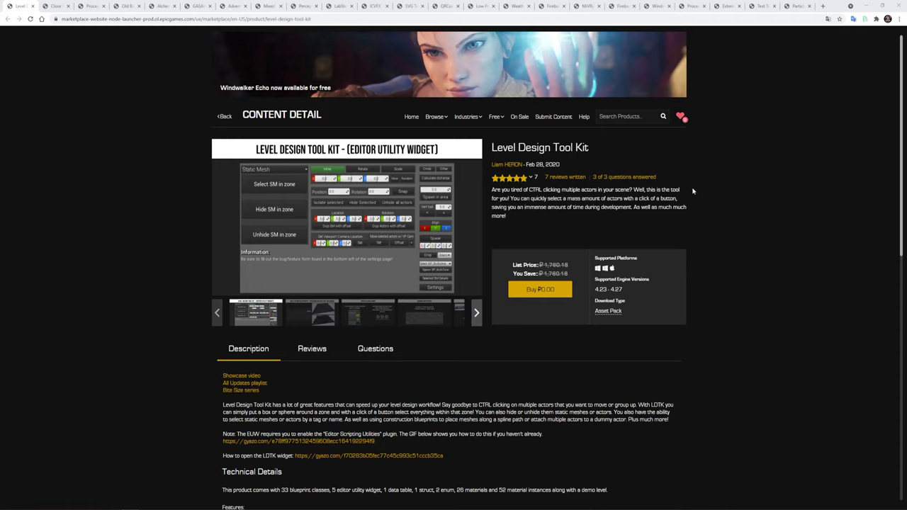
# Translate the Level Design Tool Kit page into Russian (русский) with Google Translate.
pyautogui.click(828, 19)
pyautogui.click(797, 34)
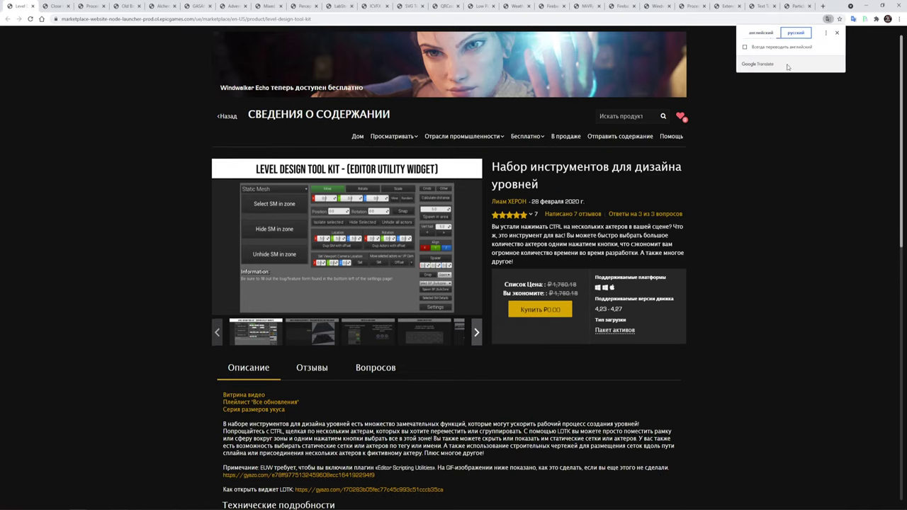
pyautogui.click(780, 168)
# Scroll down through the translated description and back up to the top.
pyautogui.scroll(-1, 634, 89)
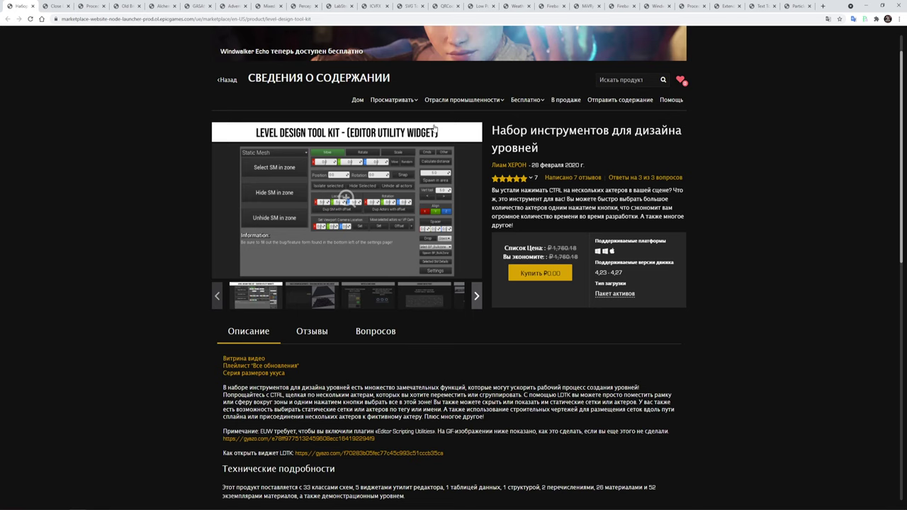
pyautogui.scroll(-2, 435, 127)
pyautogui.scroll(-2, 447, 197)
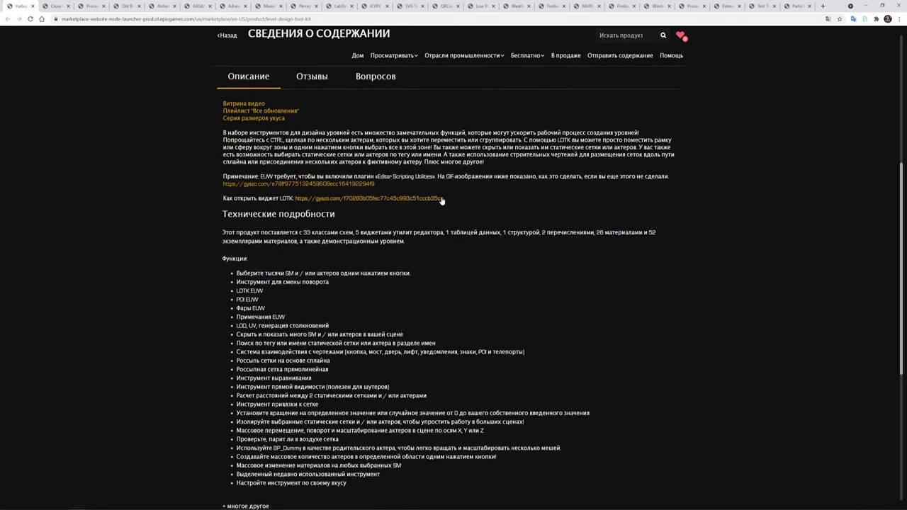
pyautogui.scroll(-1, 440, 201)
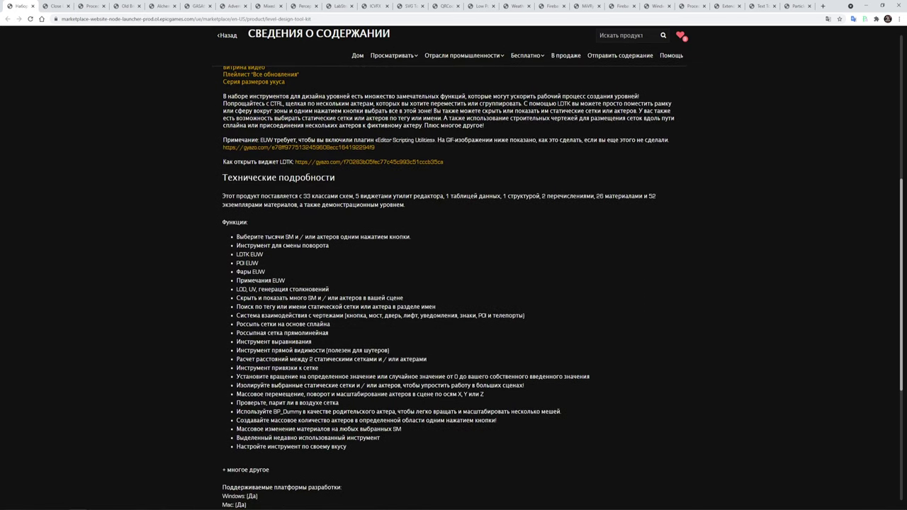
pyautogui.scroll(-1, 441, 201)
pyautogui.scroll(-2, 440, 204)
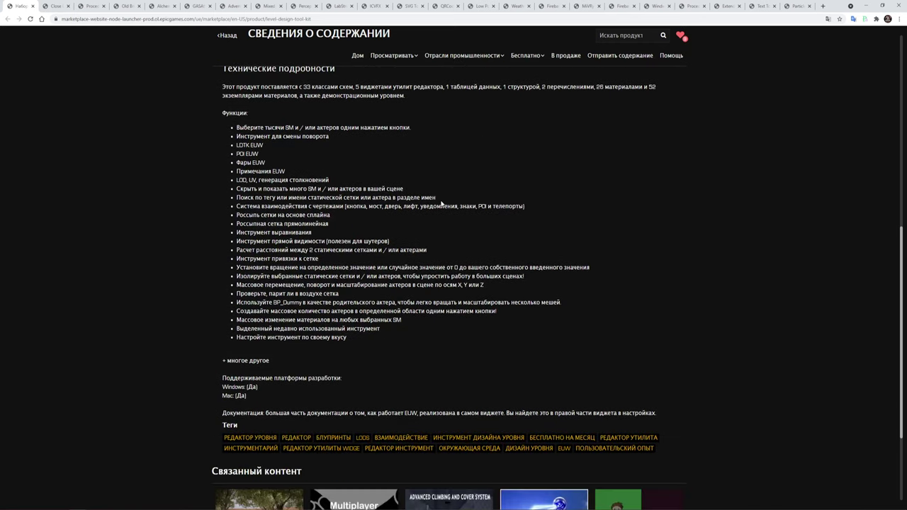
pyautogui.scroll(2, 375, 235)
pyautogui.scroll(2, 511, 320)
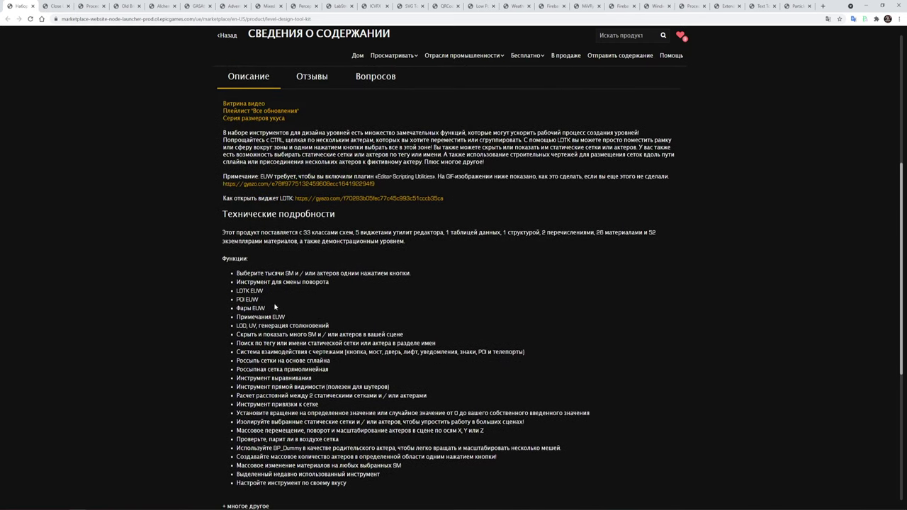
pyautogui.scroll(3, 512, 321)
pyautogui.scroll(4, 508, 320)
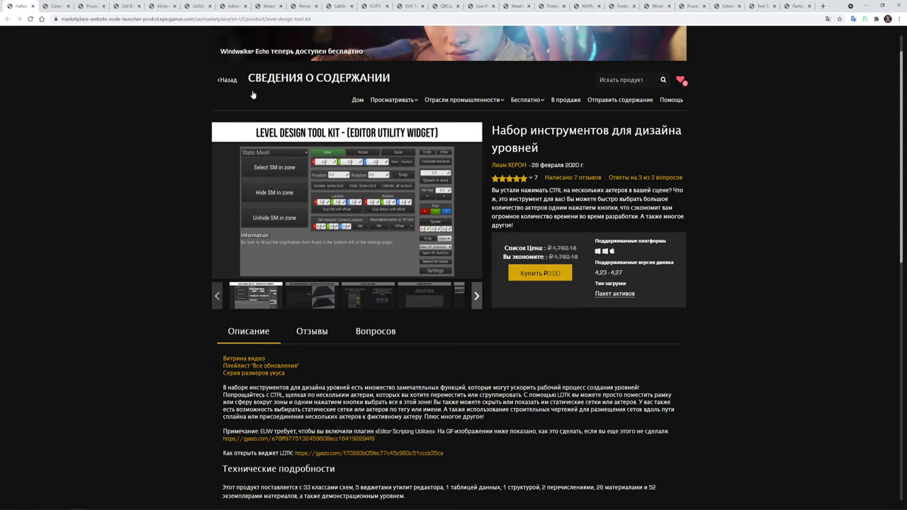
# Switch to the Close Combat Animset tab and translate it via 'Перевести на русский'.
pyautogui.click(56, 7)
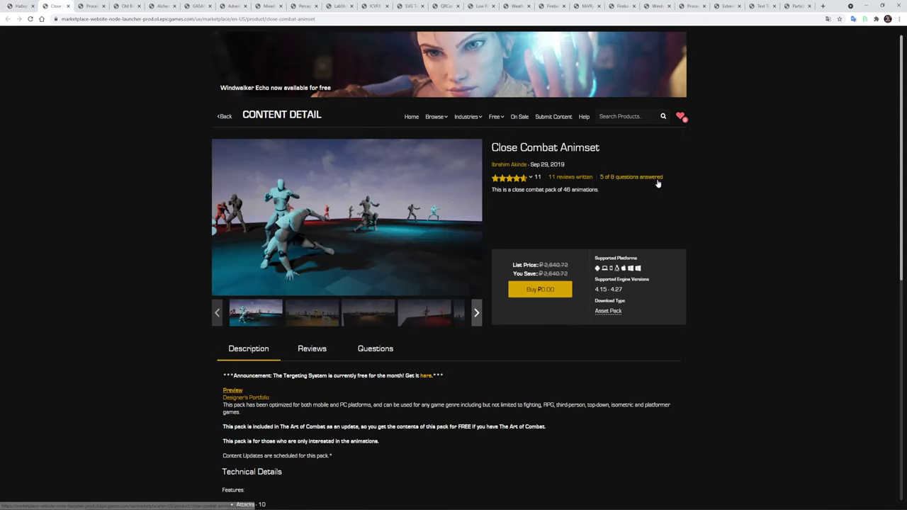
pyautogui.rightClick(723, 180)
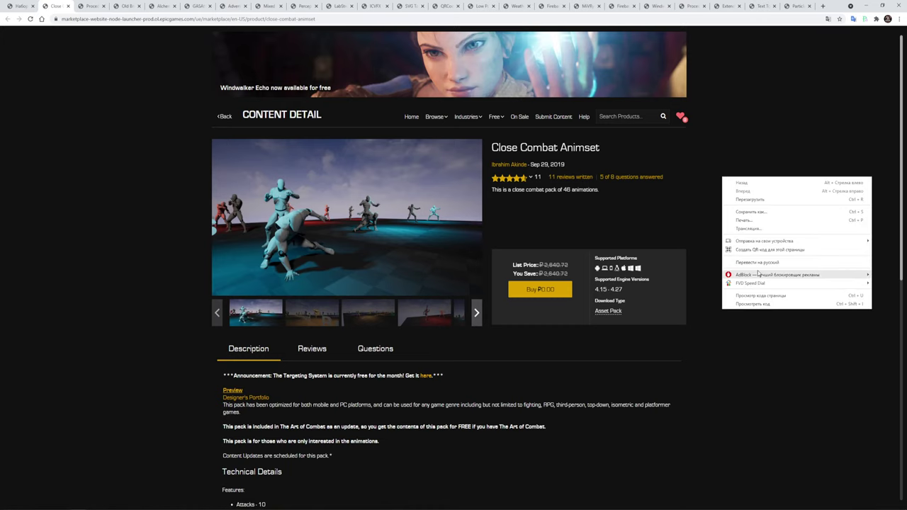
pyautogui.click(755, 260)
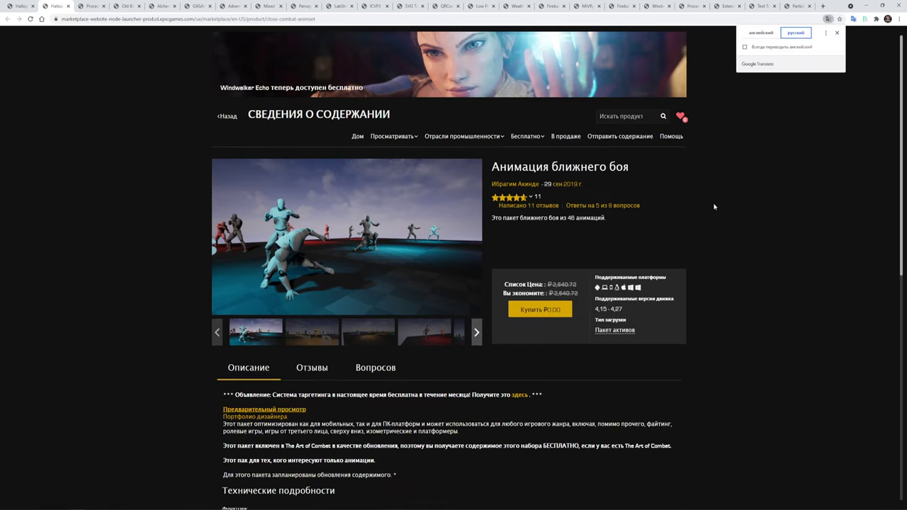
pyautogui.click(837, 34)
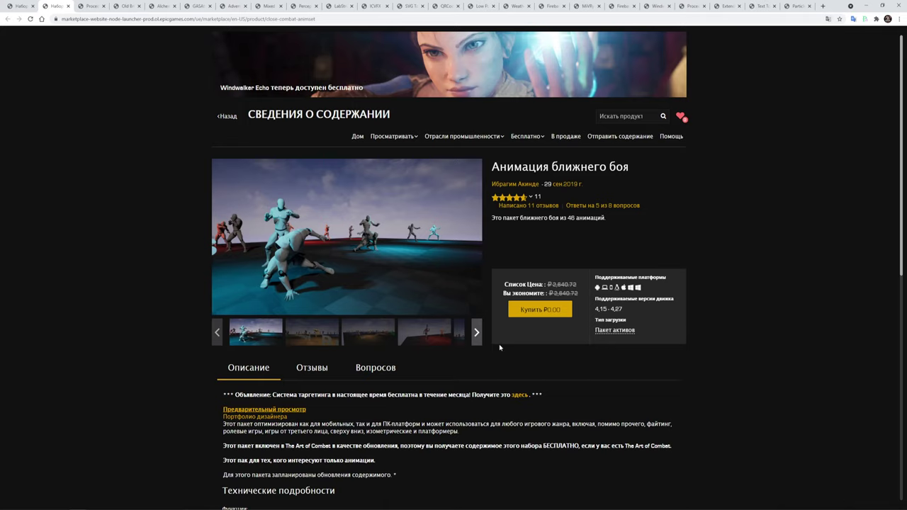
# Scroll through the translated description and technical details of the 48-animation pack.
pyautogui.scroll(-1, 498, 350)
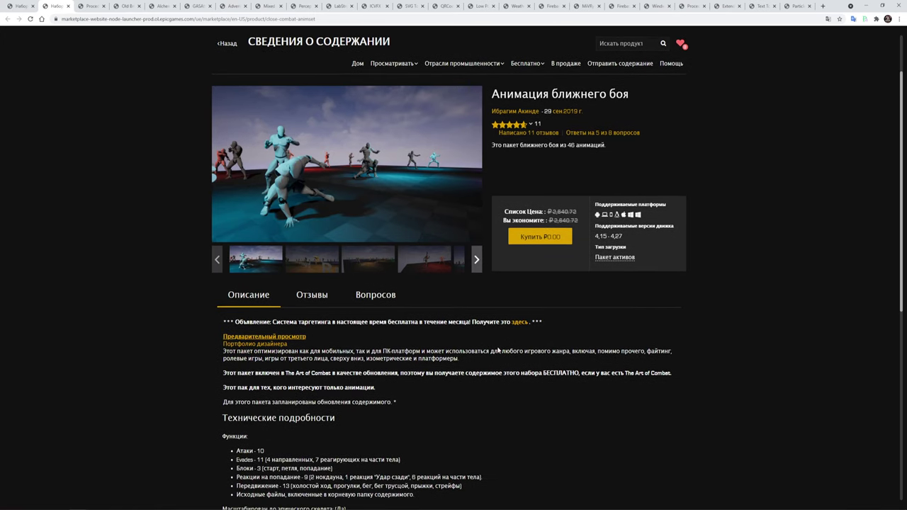
pyautogui.scroll(-1, 498, 350)
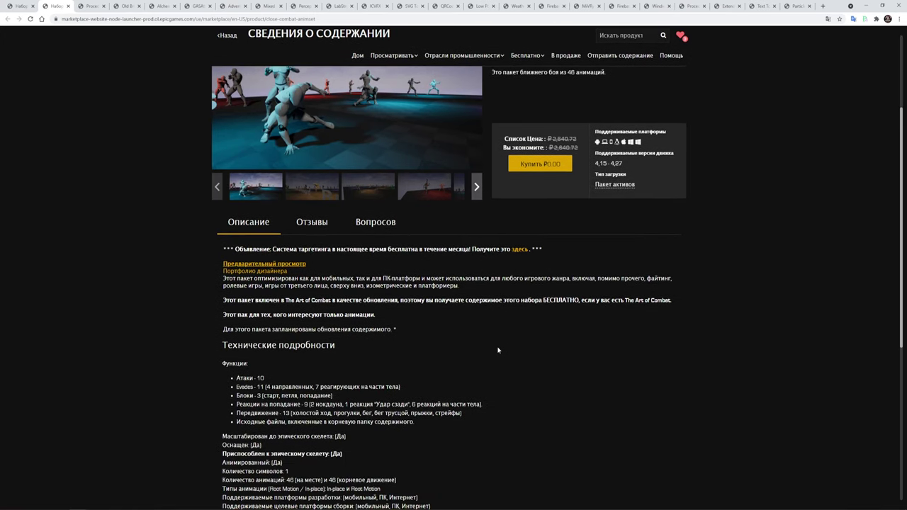
pyautogui.scroll(-1, 498, 350)
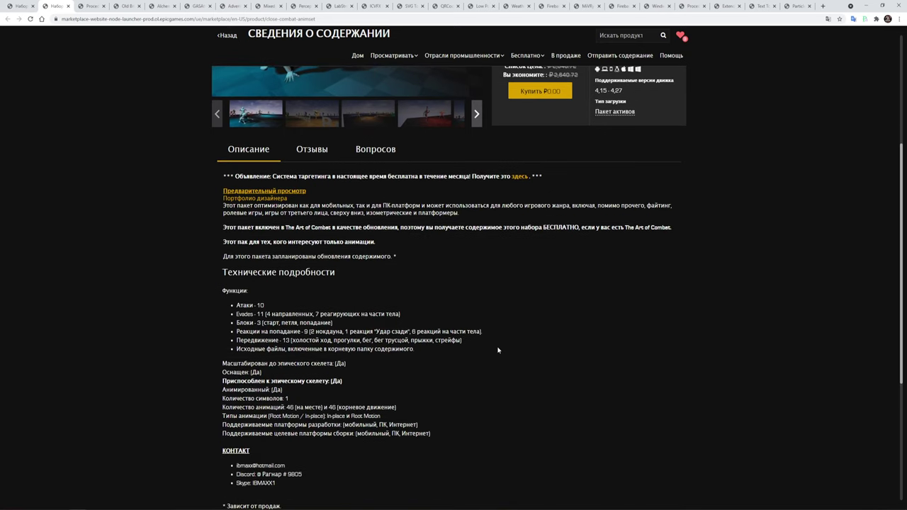
pyautogui.scroll(-1, 498, 350)
pyautogui.scroll(2, 498, 350)
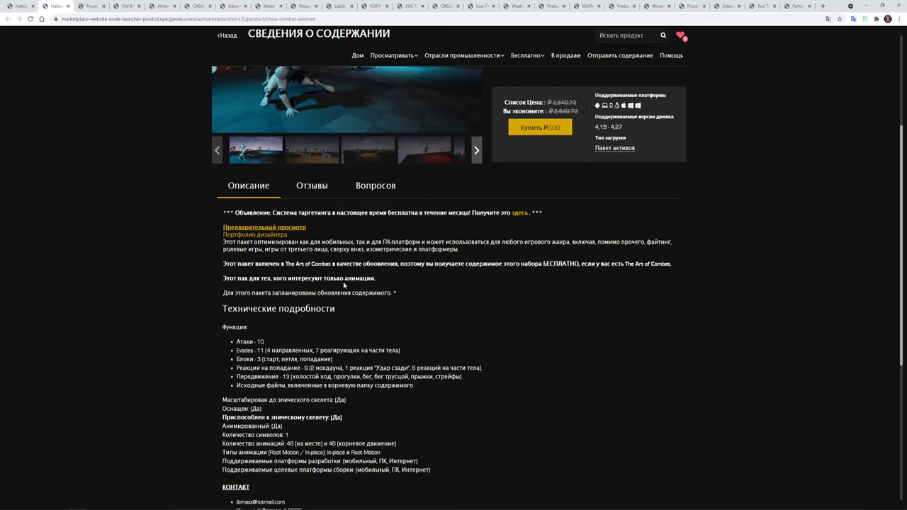
pyautogui.scroll(3, 389, 313)
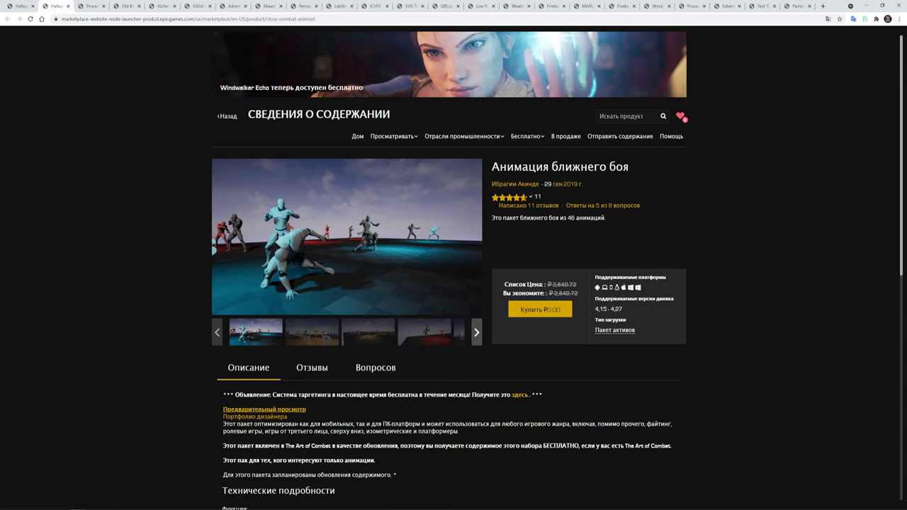
# In Unreal Editor, load CloseCombatAnimSet/Maps/ShowcaseMap and start it in Play mode.
pyautogui.moveTo(114, 509)
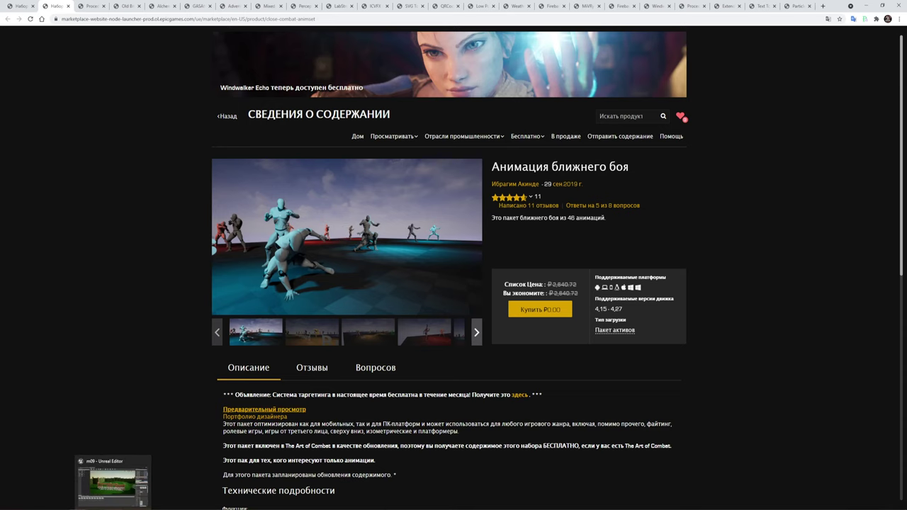
pyautogui.click(113, 485)
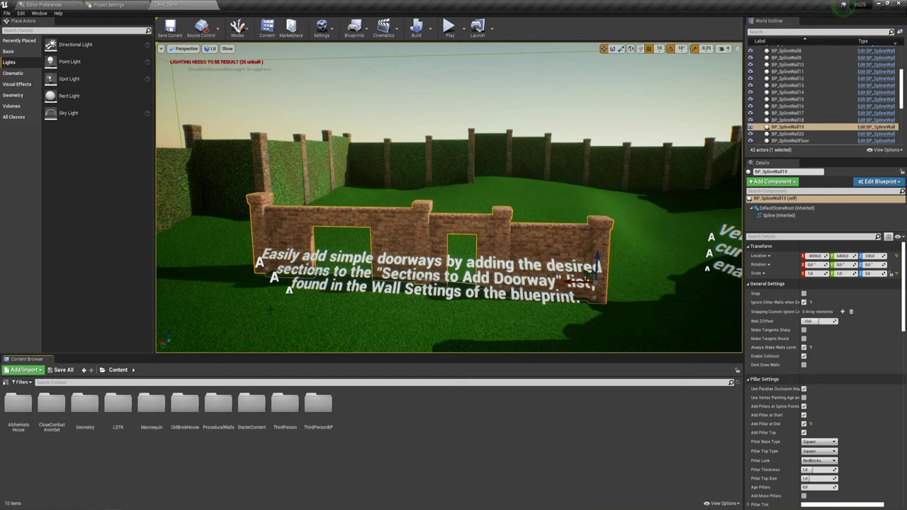
pyautogui.doubleClick(59, 406)
pyautogui.doubleClick(83, 409)
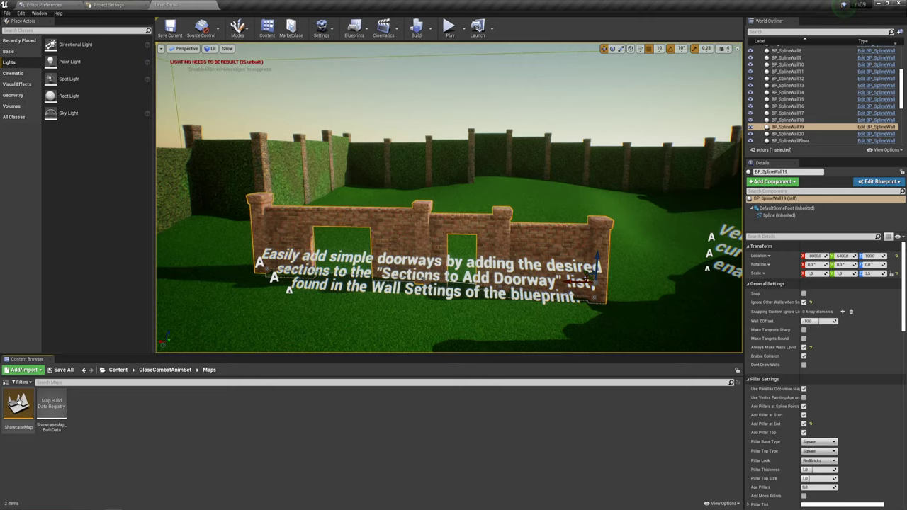
pyautogui.doubleClick(19, 406)
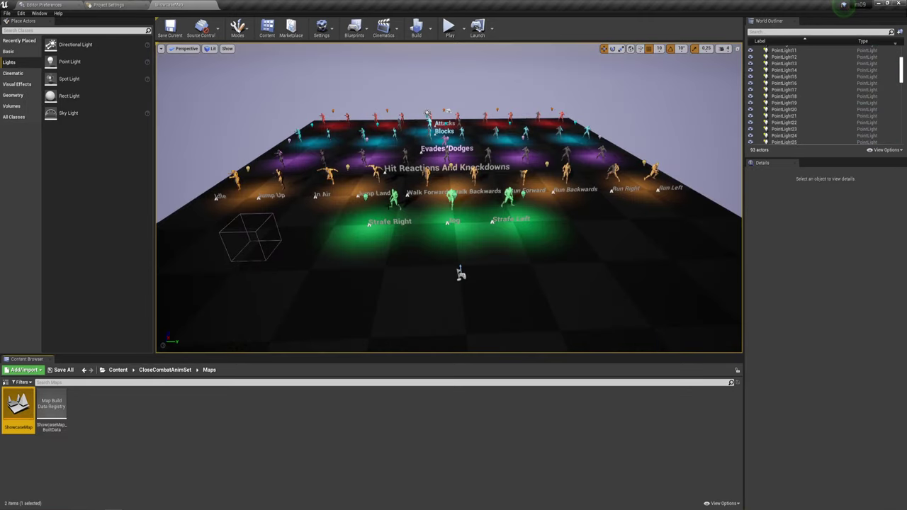
pyautogui.click(446, 26)
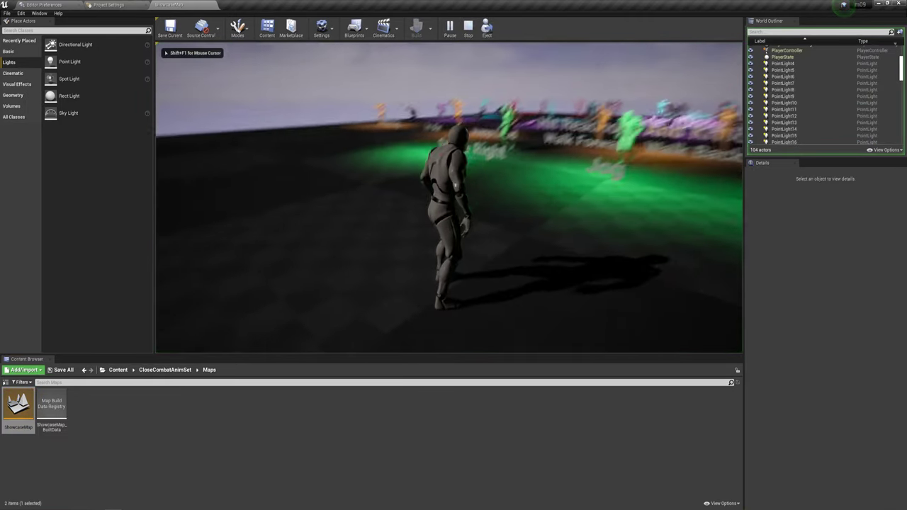
# Run the mannequin past the Idle and Jump stations toward the far animation stations.
pyautogui.press('w')
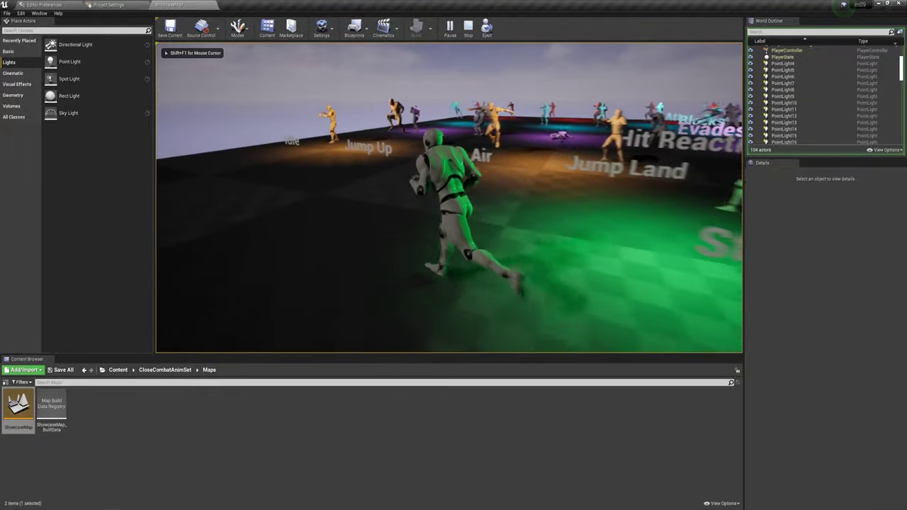
pyautogui.press('w')
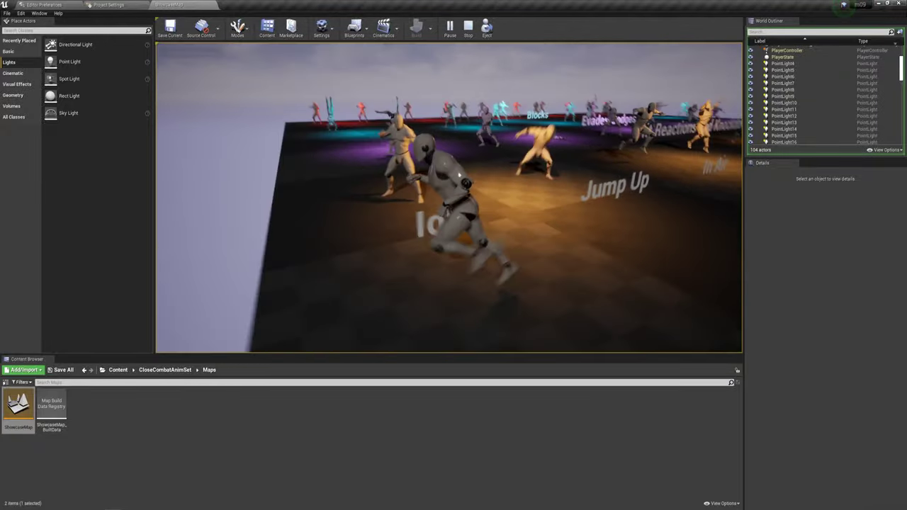
pyautogui.press('w')
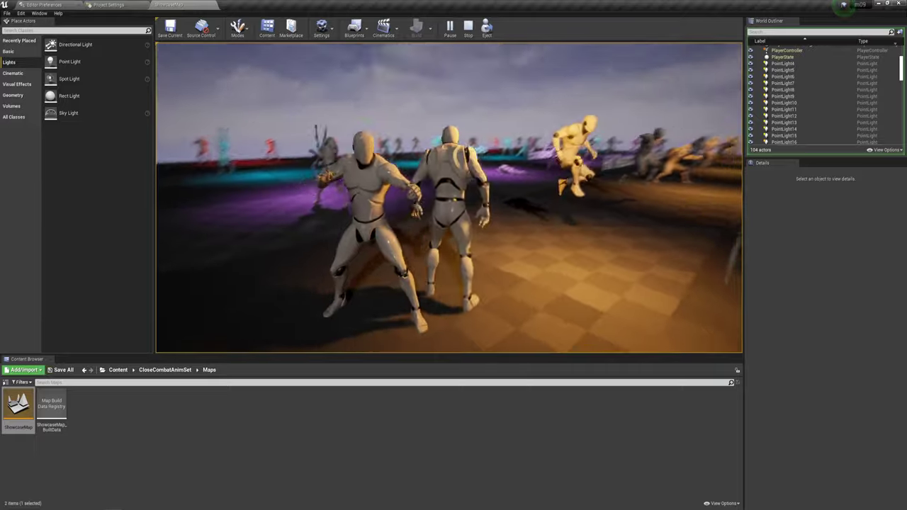
pyautogui.press('w')
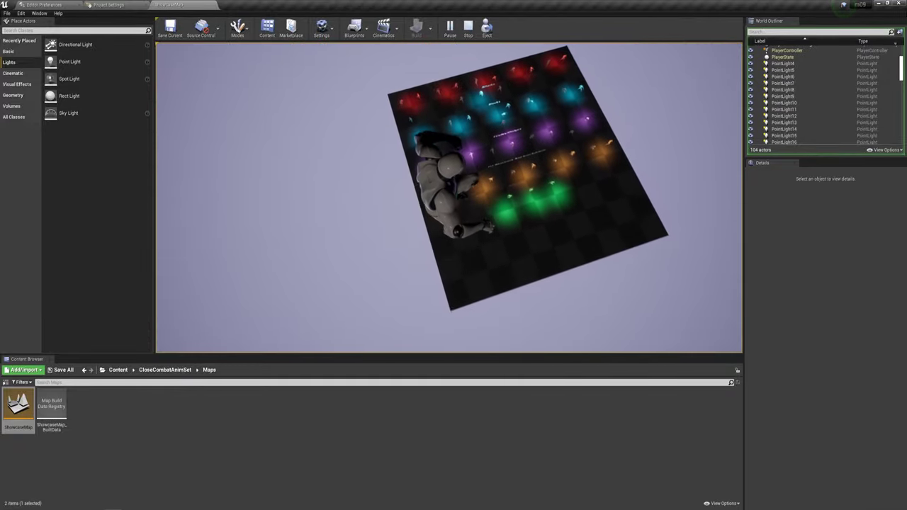
# Stop the play session and switch to the Procedural Spline Walls System page in the browser.
pyautogui.press('Escape')
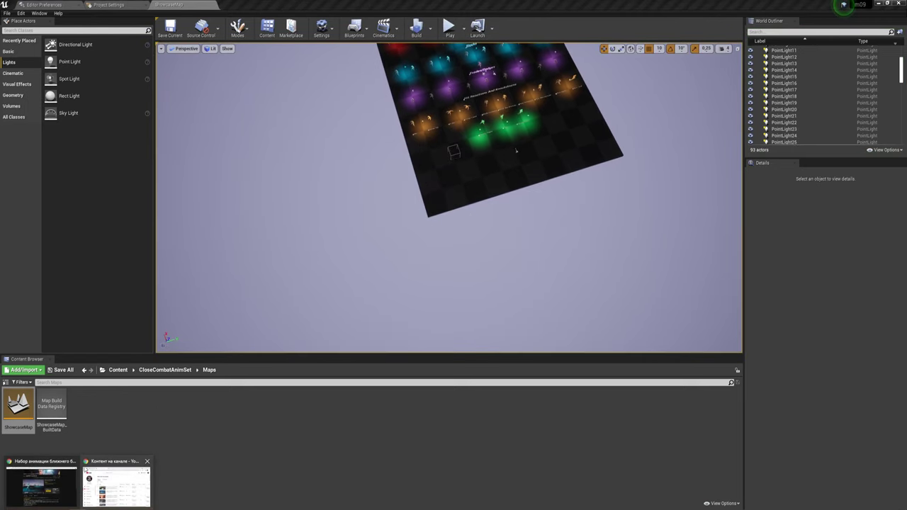
pyautogui.click(42, 486)
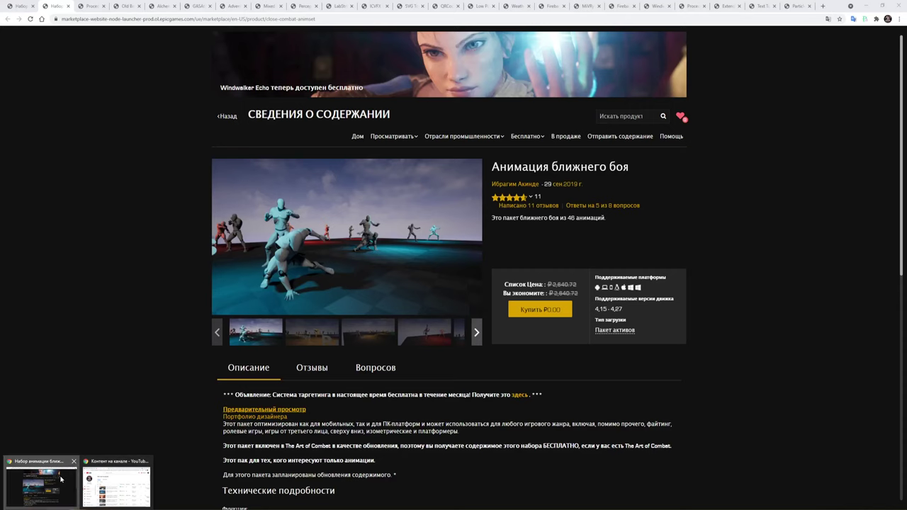
pyautogui.click(90, 6)
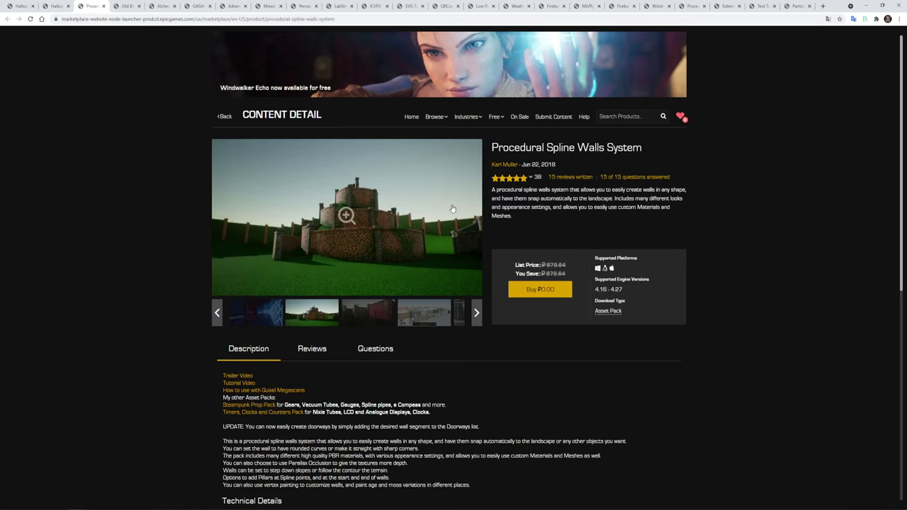
# Translate the Procedural Spline Walls System page into Russian and scroll down its description.
pyautogui.rightClick(767, 176)
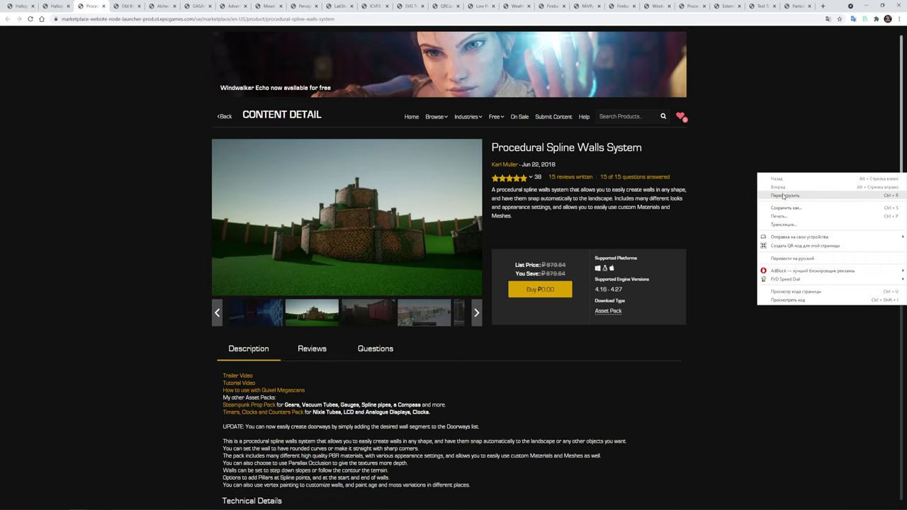
pyautogui.click(789, 259)
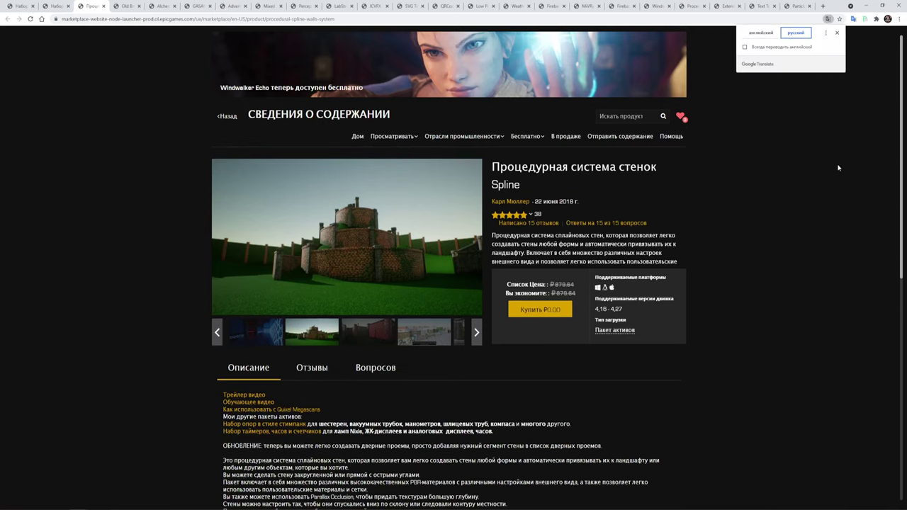
pyautogui.click(837, 34)
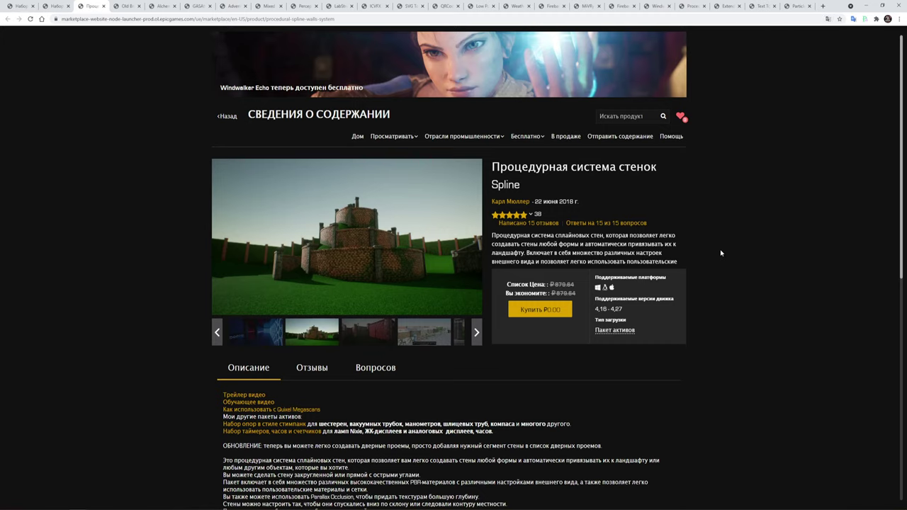
pyautogui.scroll(-1, 721, 253)
pyautogui.scroll(-2, 722, 255)
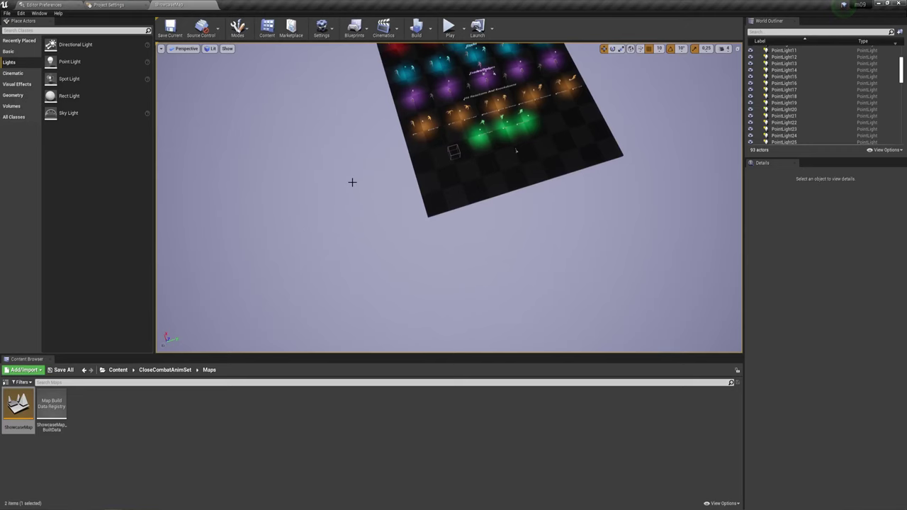
# Navigate Content > ProceduralWalls > Demo and load the Level_Demo map.
pyautogui.click(117, 370)
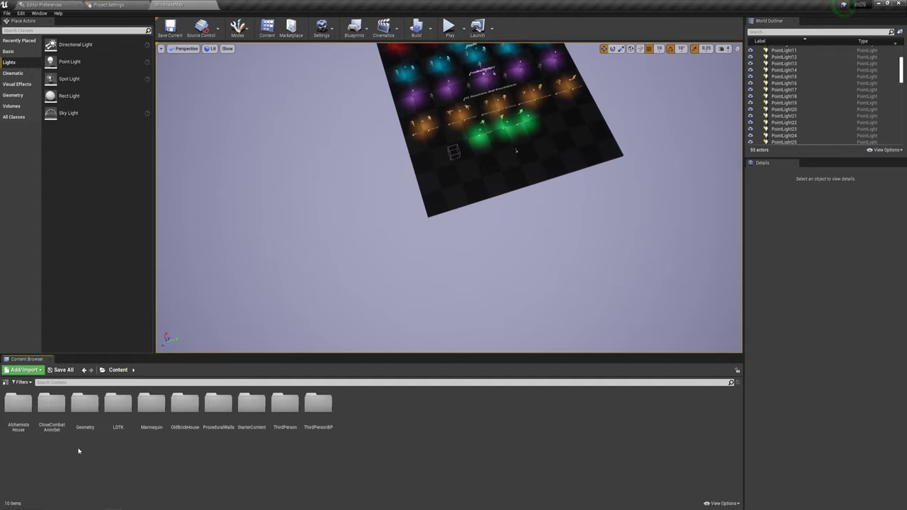
pyautogui.click(221, 406)
pyautogui.doubleClick(222, 406)
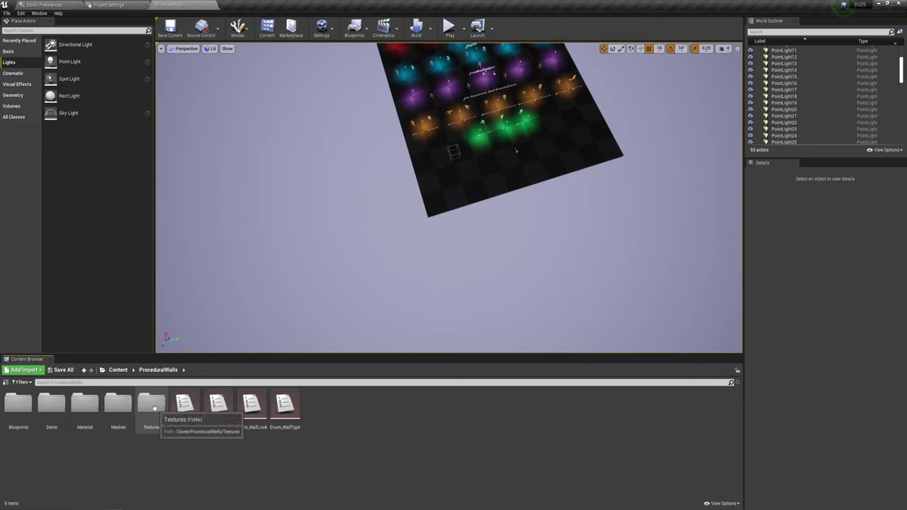
pyautogui.doubleClick(50, 405)
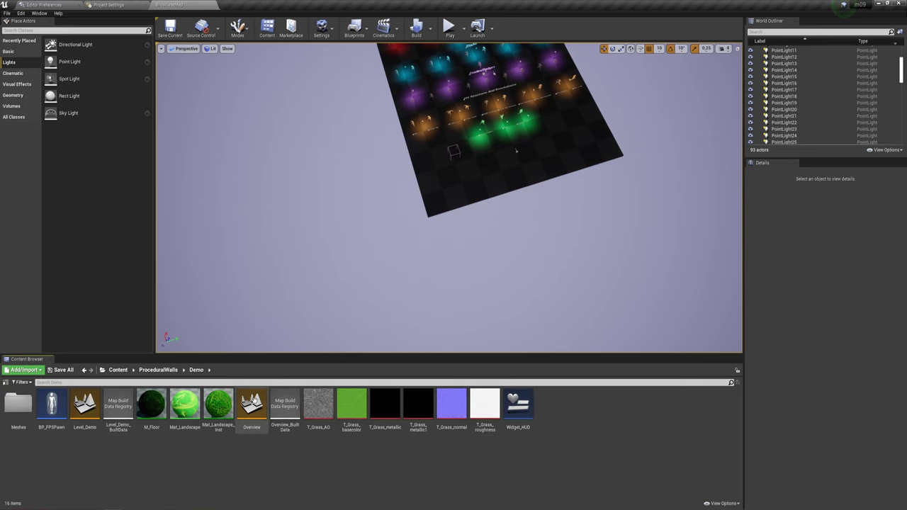
pyautogui.doubleClick(84, 404)
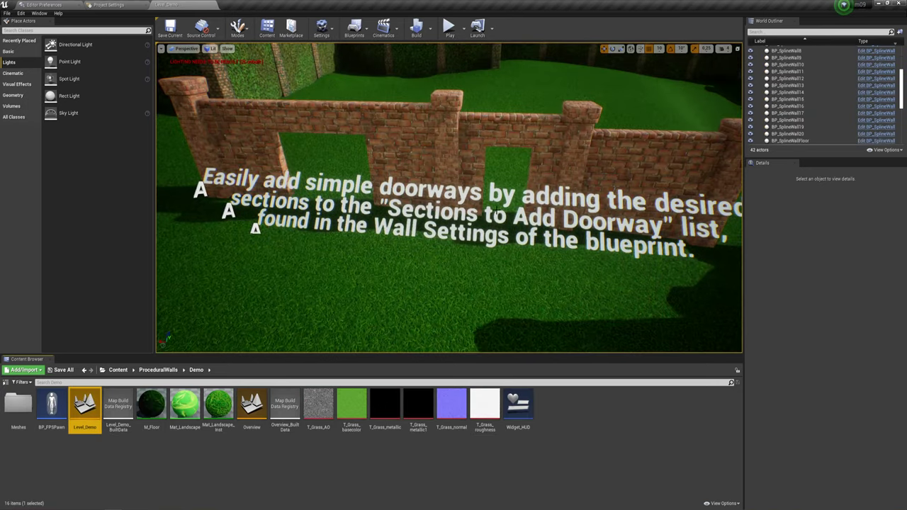
pyautogui.moveTo(499, 211); pyautogui.dragTo(506, 230)
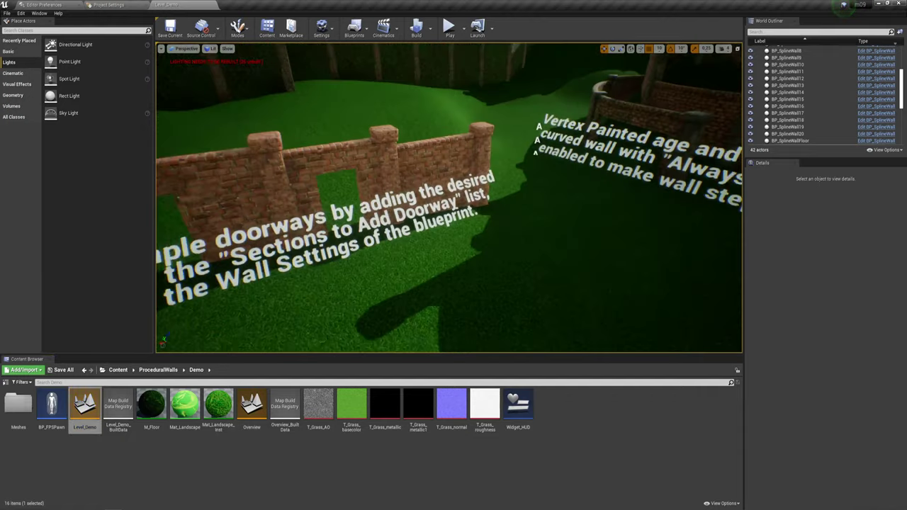
# Select and frame BP_SplineWall19, then adjust its Wall ZOffset from -300 back upward.
pyautogui.click(506, 230)
pyautogui.press('f')
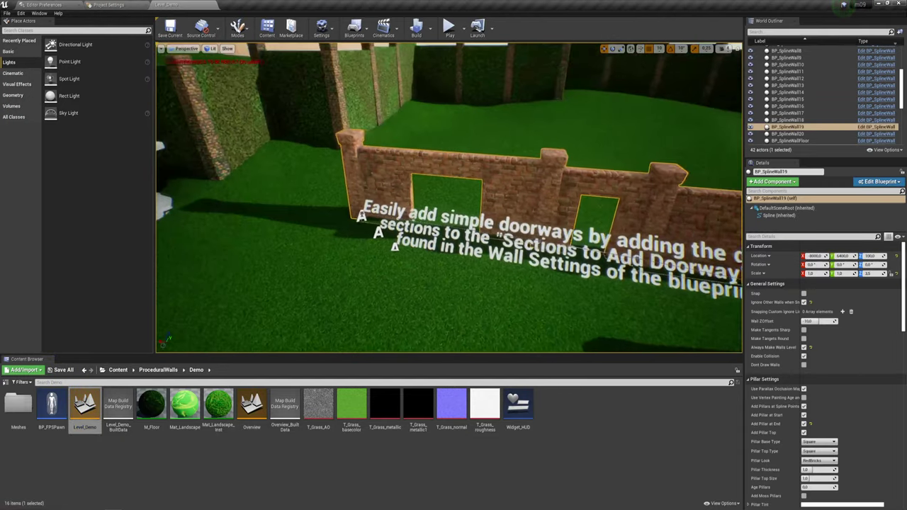
pyautogui.click(803, 346)
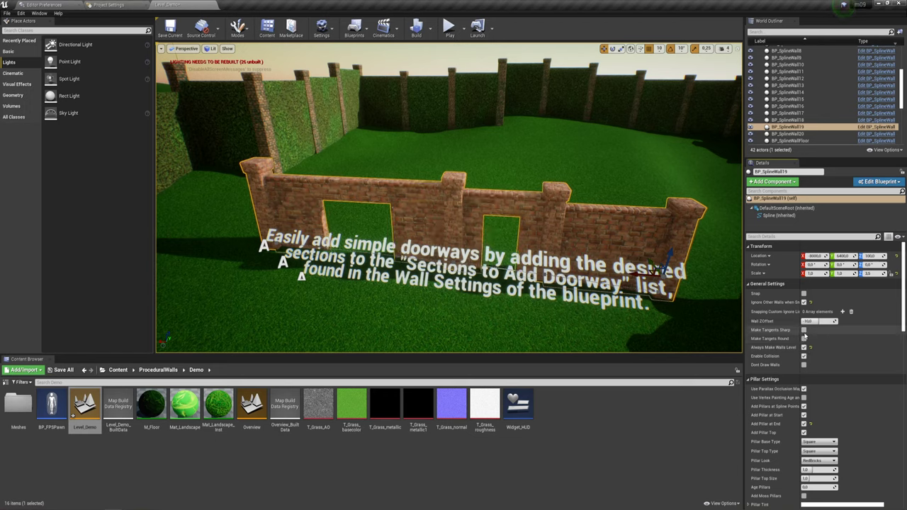
pyautogui.click(814, 321)
pyautogui.write('-300')
pyautogui.press('Return')
pyautogui.moveTo(818, 321); pyautogui.dragTo(850, 321)
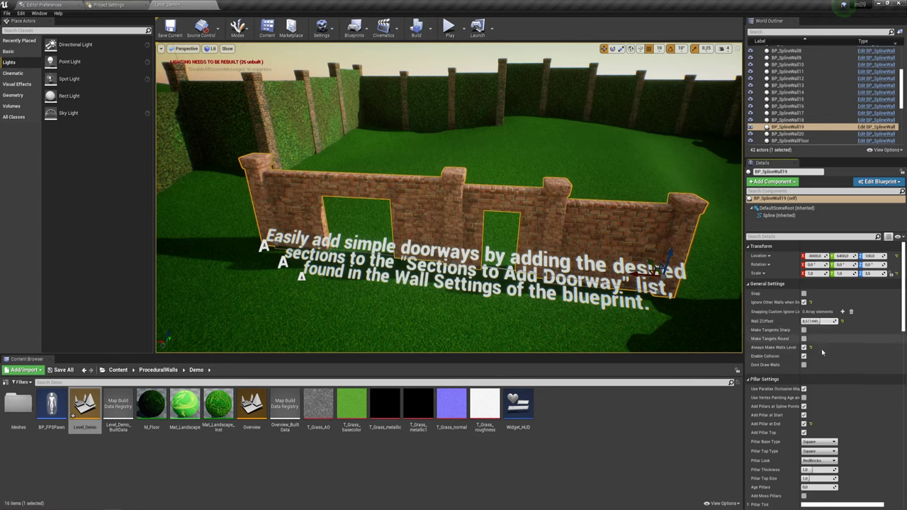
# Set Pillar Base Type to Round, Pillar Look to Hedge, and increase Pillar Thickness.
pyautogui.scroll(-1, 814, 386)
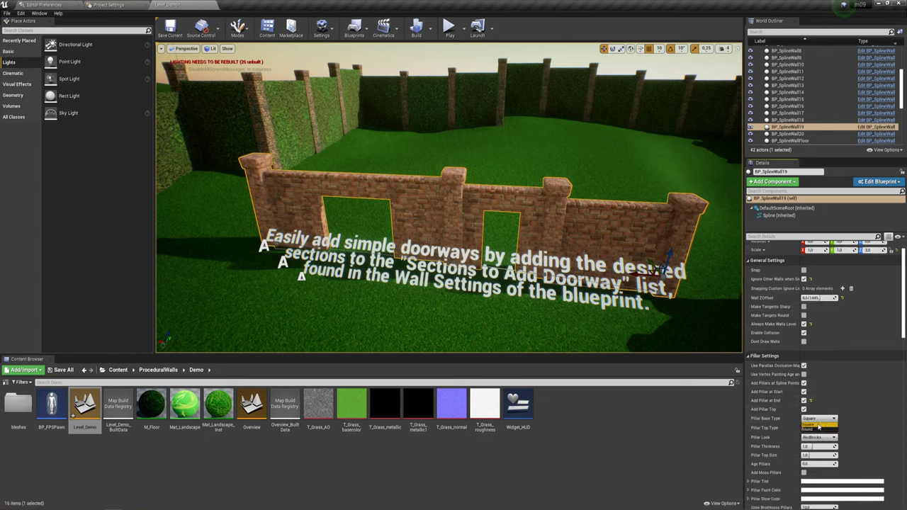
pyautogui.click(814, 429)
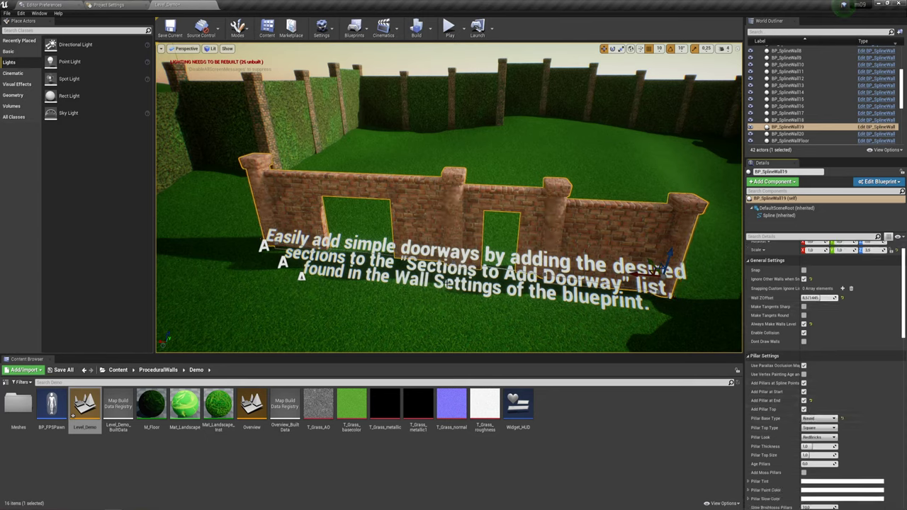
pyautogui.click(816, 437)
pyautogui.click(813, 408)
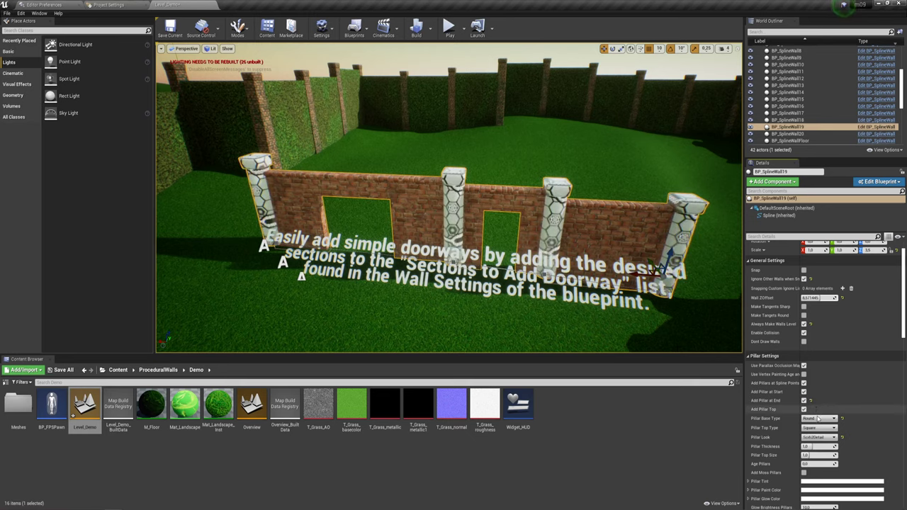
pyautogui.click(822, 438)
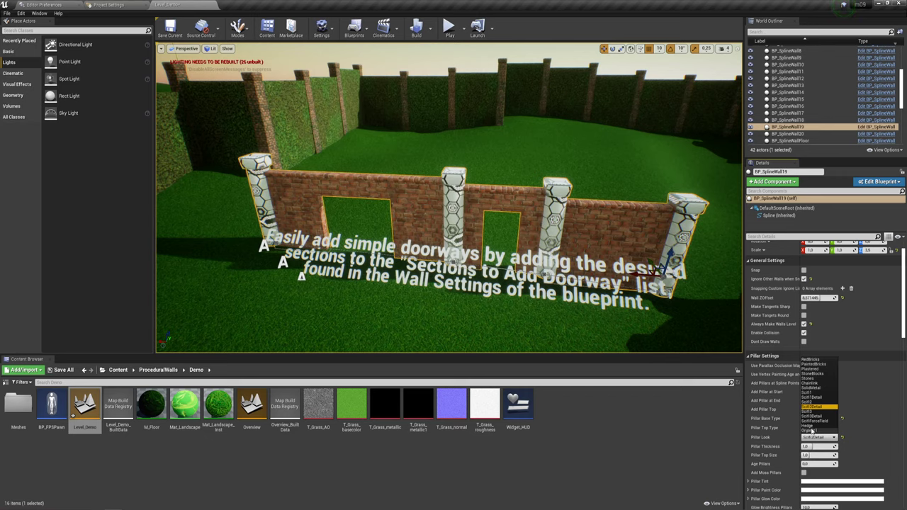
pyautogui.click(811, 431)
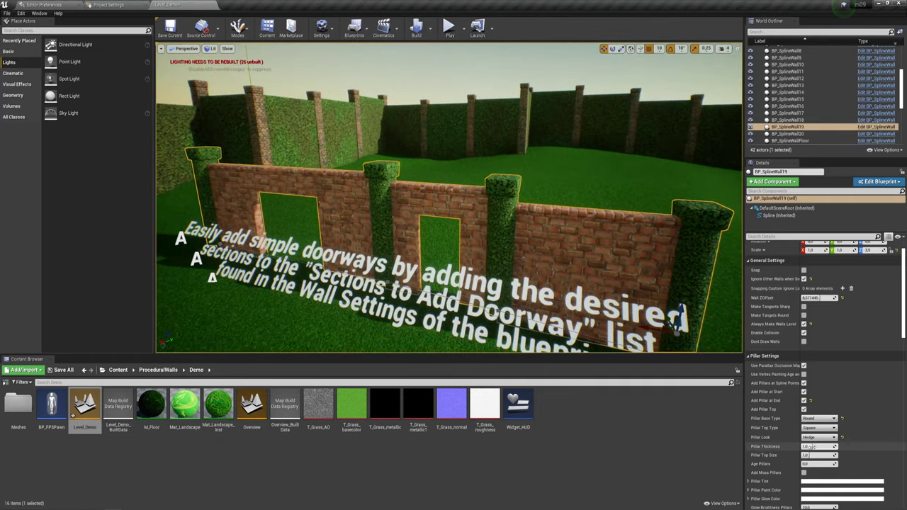
pyautogui.moveTo(814, 446)
pyautogui.mouseDown()
pyautogui.moveTo(850, 447)
pyautogui.moveTo(818, 446)
pyautogui.mouseUp()
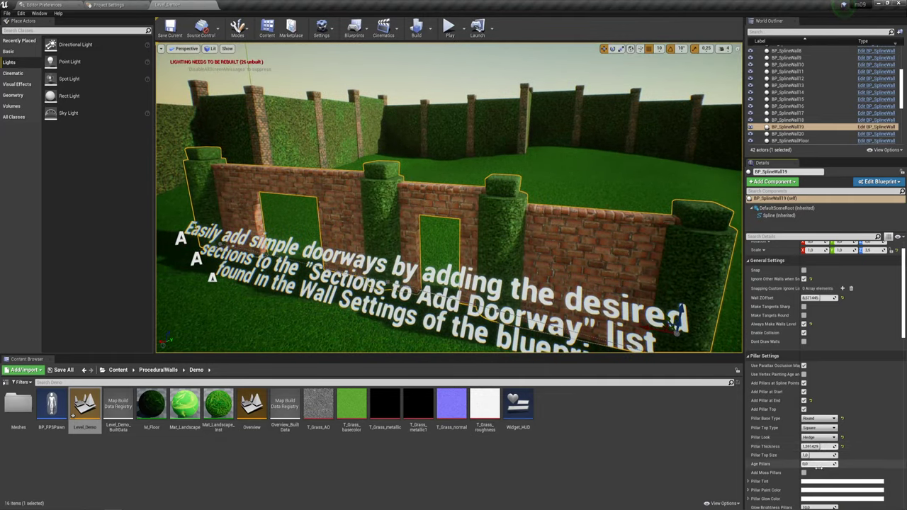
# Add doorway element 2 set to 1, keep width 2, and raise Texture Tiling Y Wall to about 1.35.
pyautogui.scroll(-5, 817, 455)
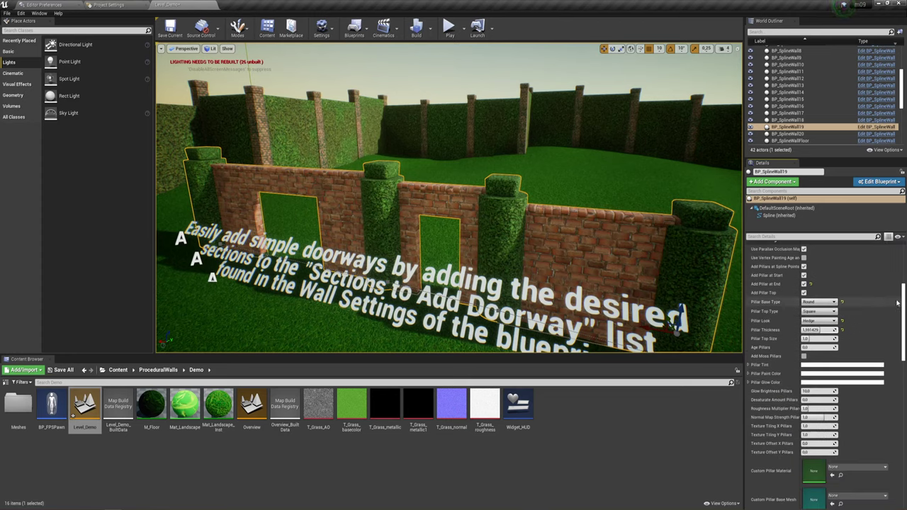
pyautogui.moveTo(903, 300); pyautogui.dragTo(896, 401)
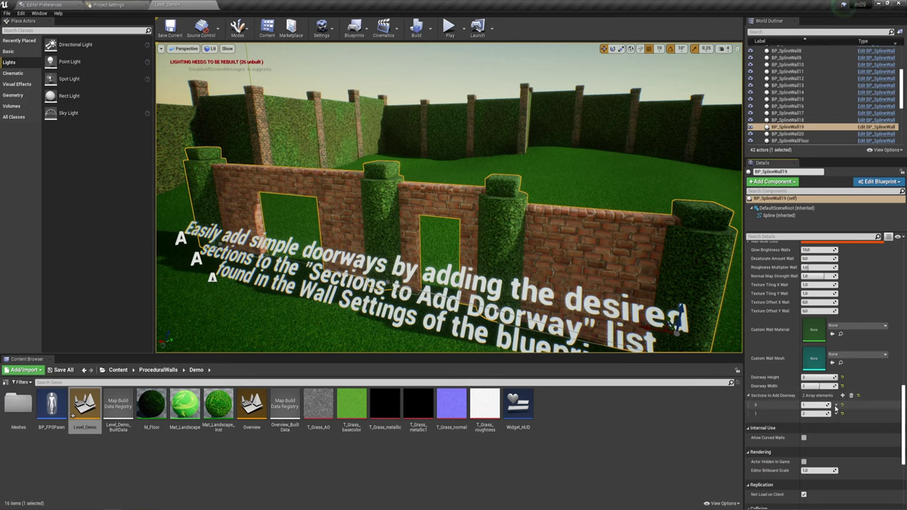
pyautogui.click(842, 405)
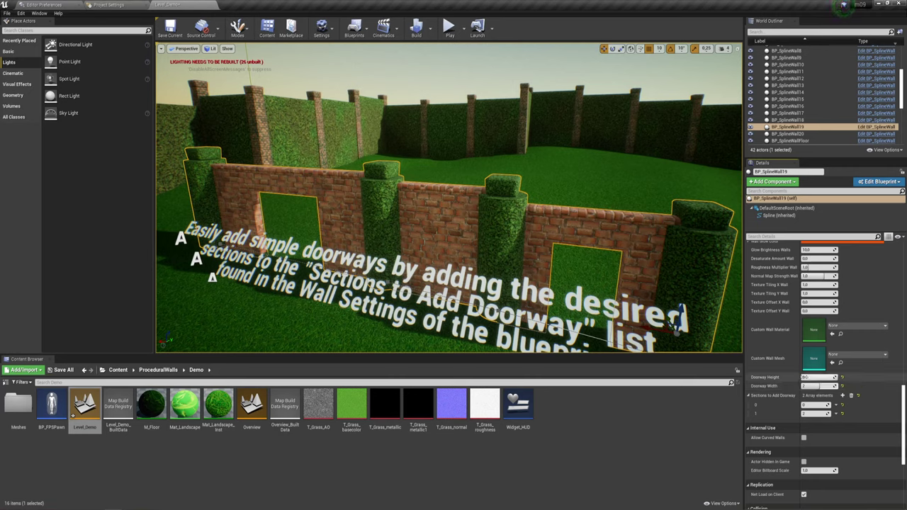
pyautogui.click(842, 396)
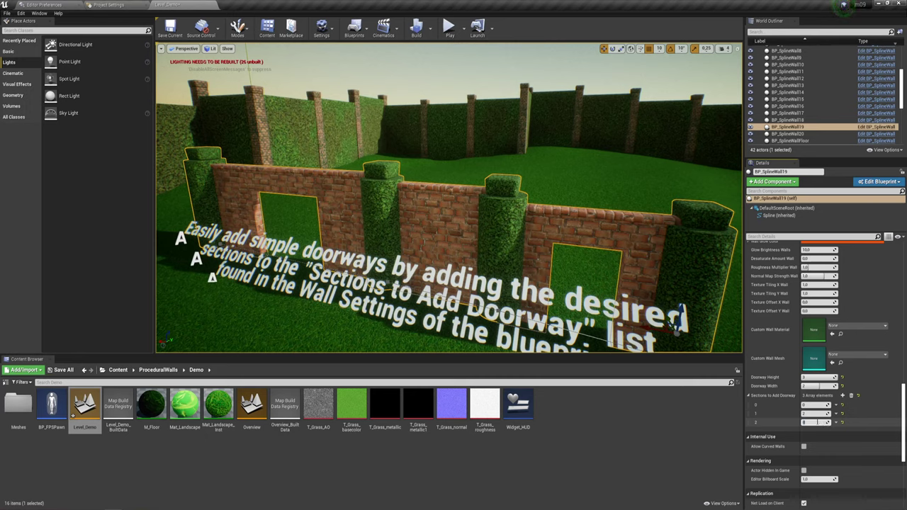
pyautogui.write('1')
pyautogui.press('Return')
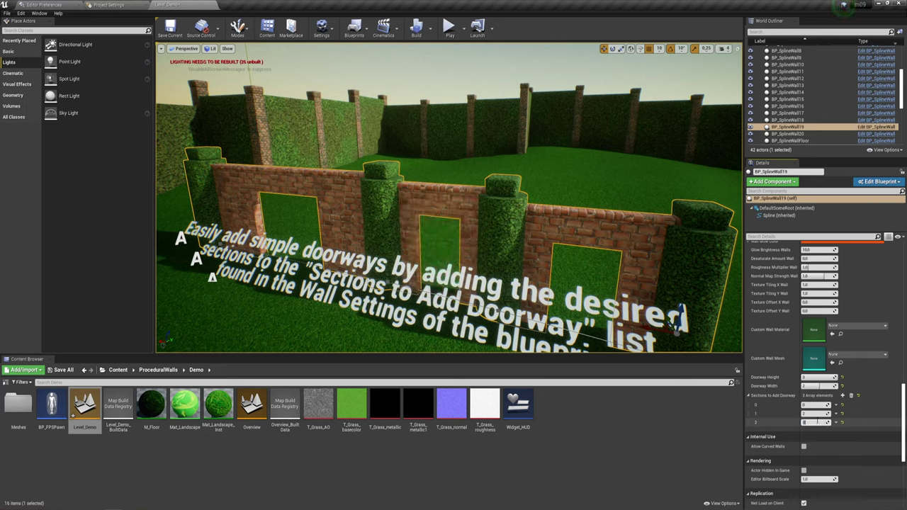
pyautogui.press('Return')
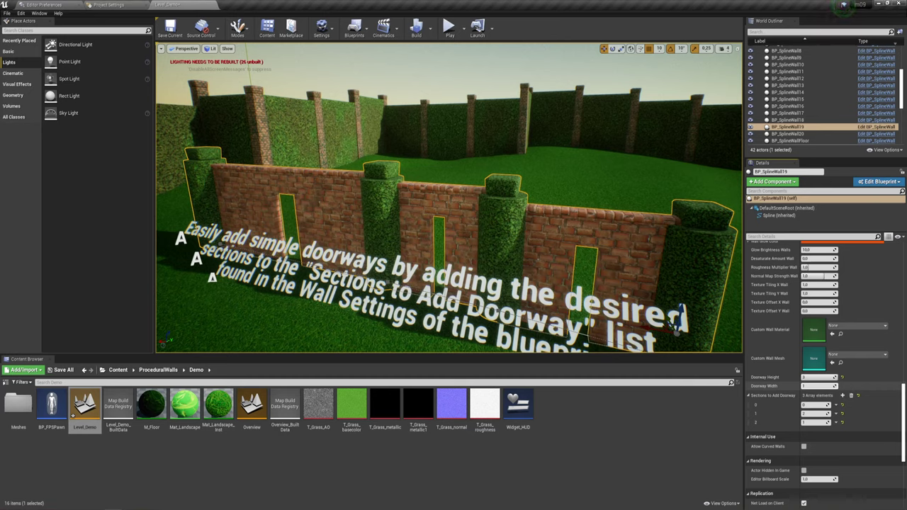
pyautogui.hotkey('ctrl', 'z')
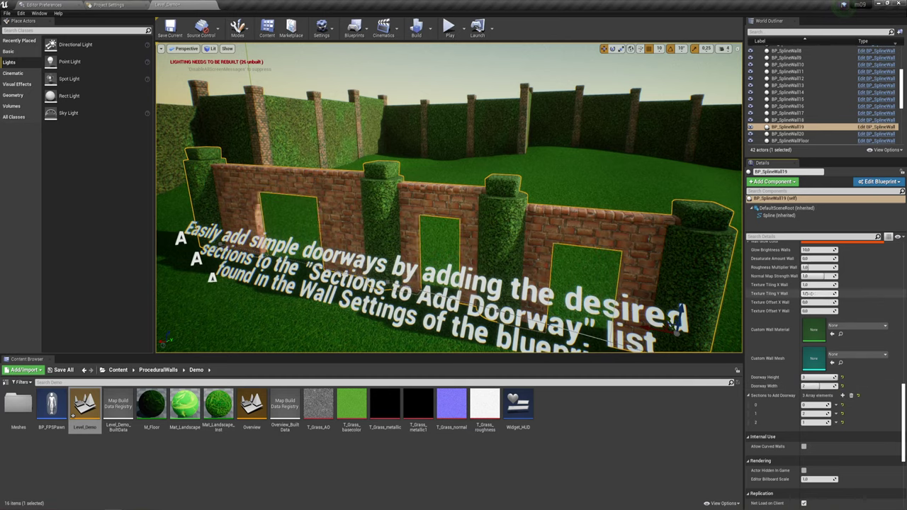
pyautogui.moveTo(807, 293); pyautogui.dragTo(832, 294)
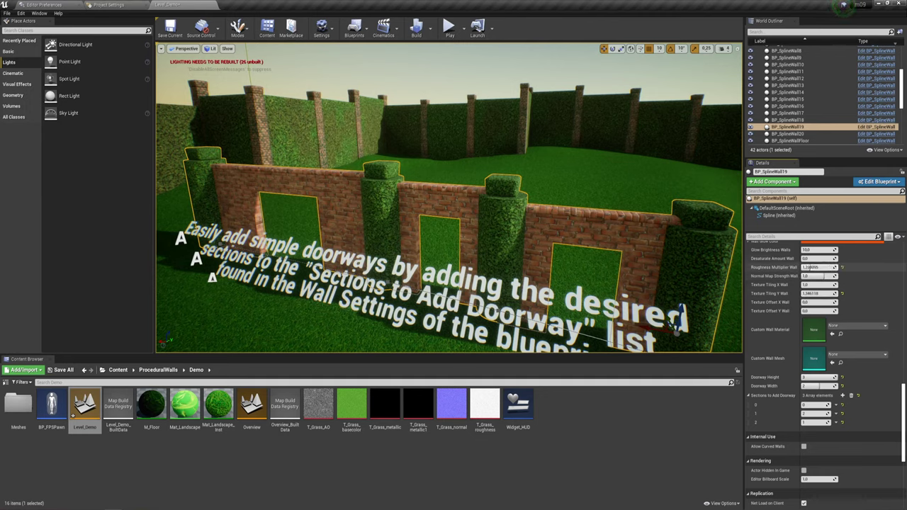
# Try PaintedBricks and Plastered wall looks, then set Wall Look to RedBricks.
pyautogui.scroll(3, 767, 289)
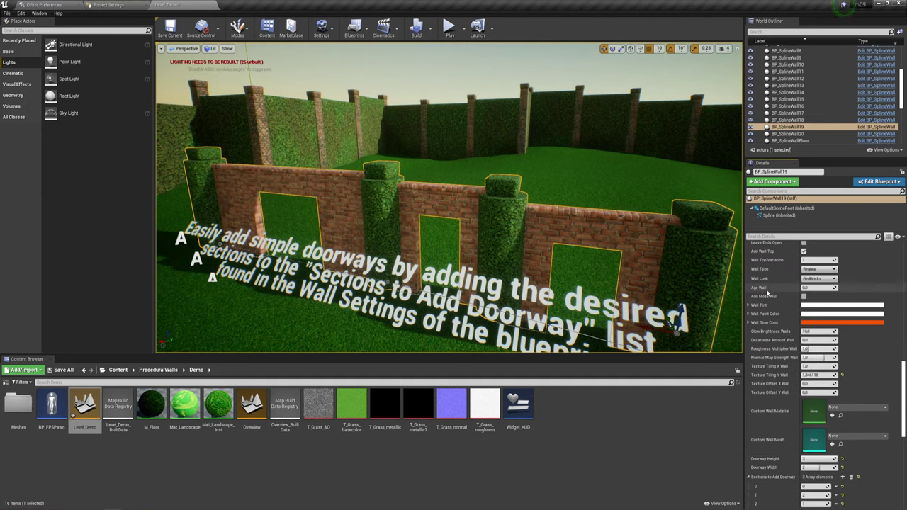
pyautogui.click(820, 279)
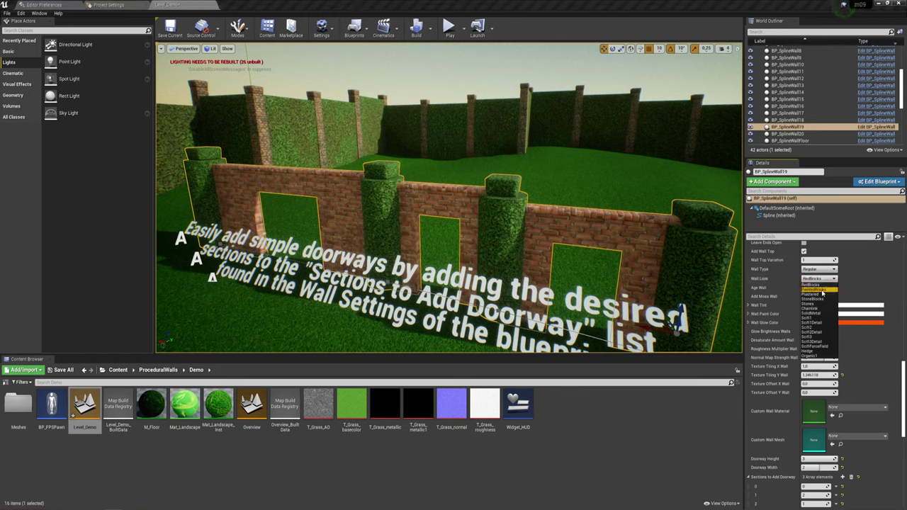
pyautogui.click(818, 290)
pyautogui.moveTo(833, 287); pyautogui.dragTo(850, 287)
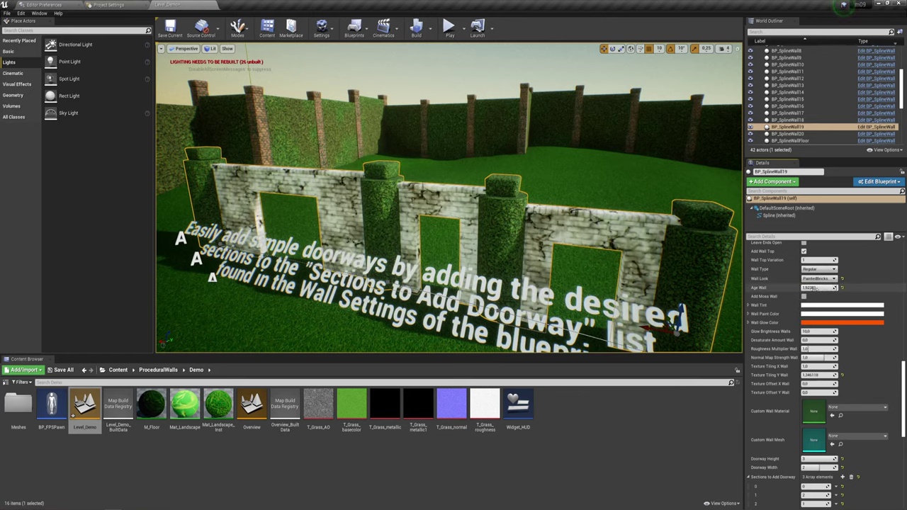
pyautogui.click(818, 278)
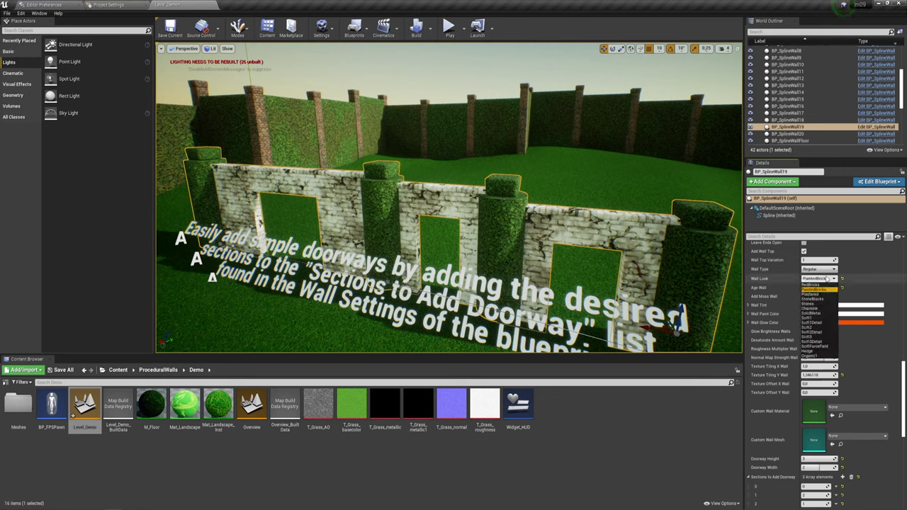
pyautogui.click(812, 294)
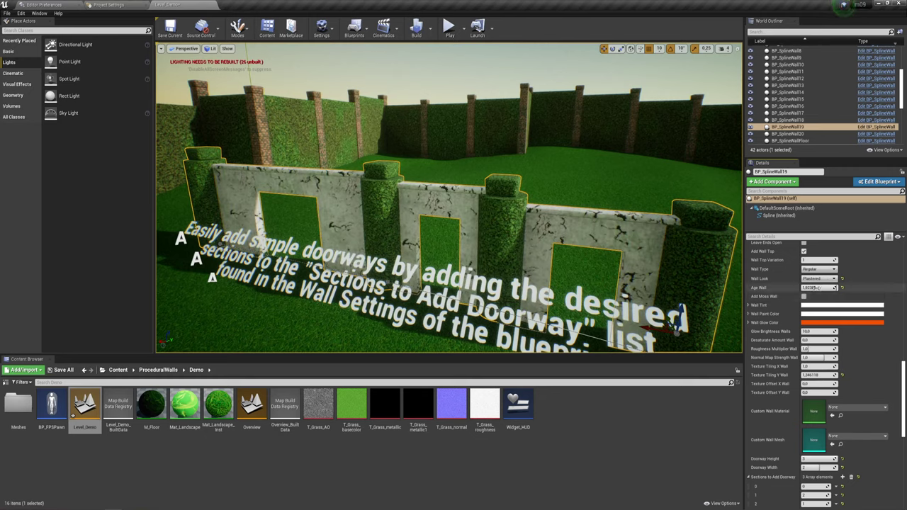
pyautogui.click(818, 279)
pyautogui.click(813, 284)
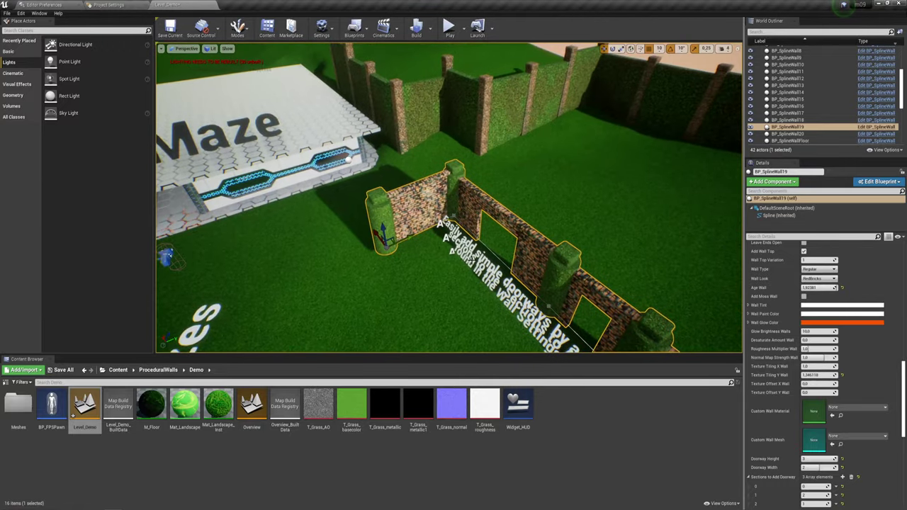
# Alt-drag the spline end twice to add two wall segments, shift the third doorway, and inspect.
pyautogui.keyDown('alt'); pyautogui.moveTo(377, 237); pyautogui.dragTo(415, 280); pyautogui.keyUp('alt')
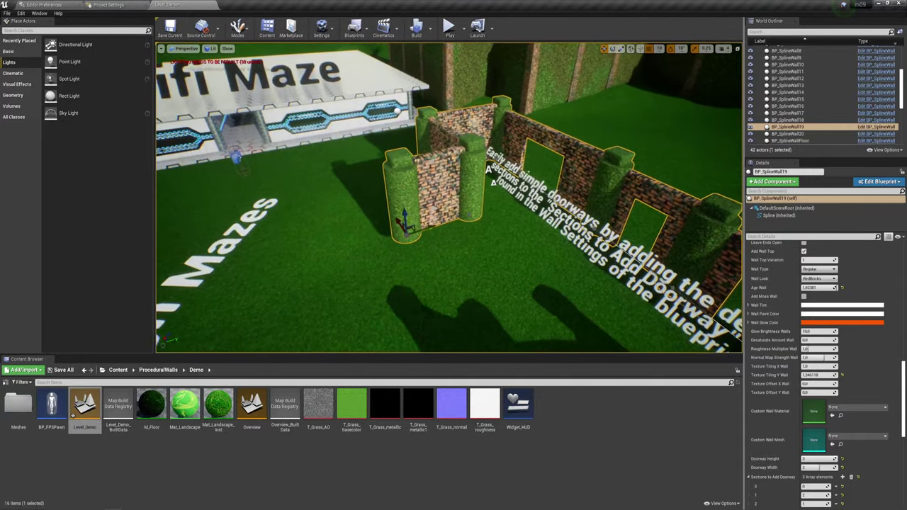
pyautogui.keyDown('alt'); pyautogui.moveTo(343, 244); pyautogui.dragTo(299, 314); pyautogui.keyUp('alt')
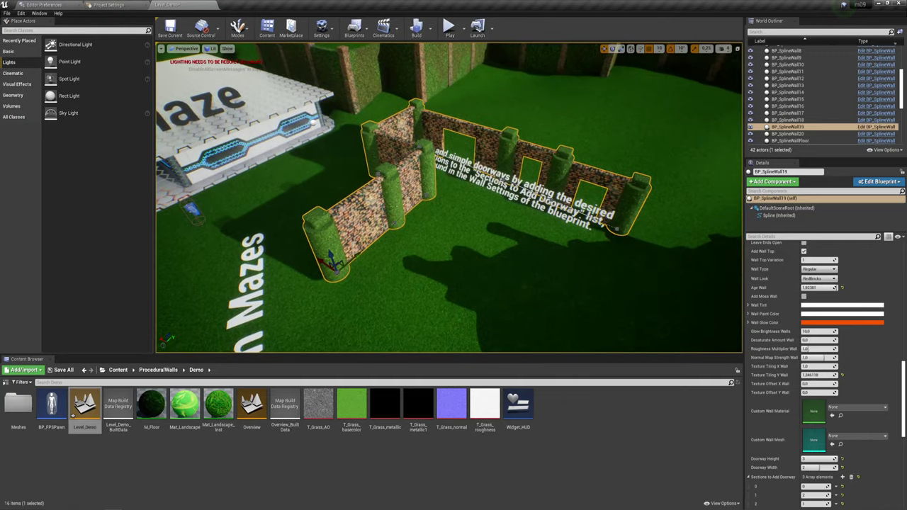
pyautogui.scroll(-2, 834, 433)
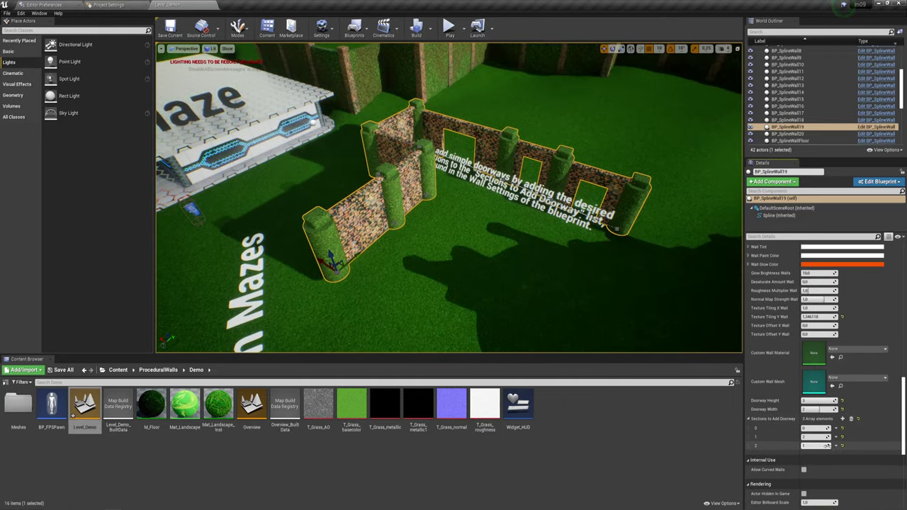
pyautogui.moveTo(814, 445)
pyautogui.mouseDown()
pyautogui.moveTo(825, 444)
pyautogui.moveTo(815, 445)
pyautogui.mouseUp()
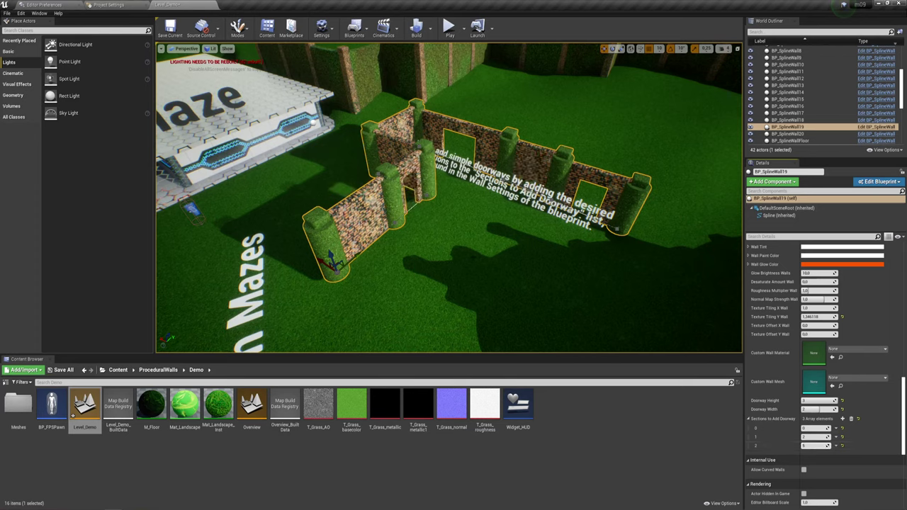
pyautogui.moveTo(449, 199)
pyautogui.mouseDown(button='right')
pyautogui.moveTo(425, 213)
pyautogui.moveTo(436, 209)
pyautogui.mouseUp(button='right')
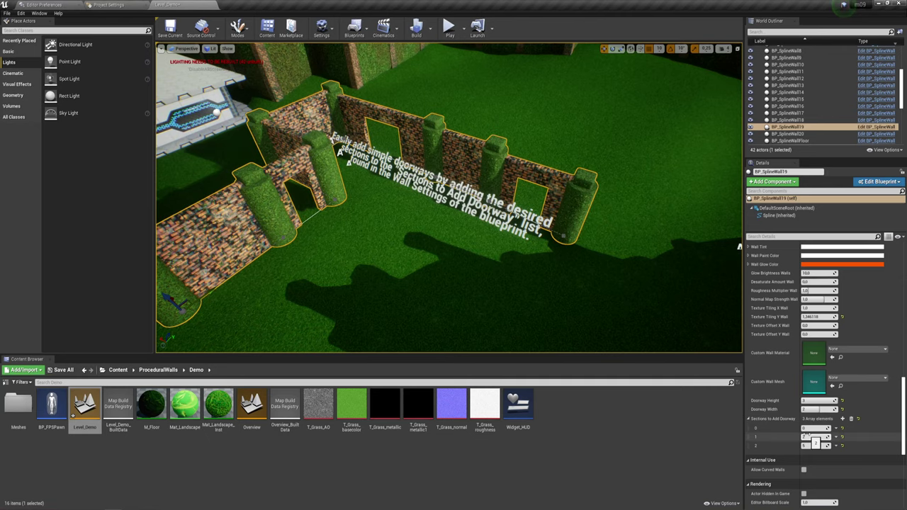
pyautogui.keyDown('alt'); pyautogui.moveTo(350, 199); pyautogui.dragTo(509, 222); pyautogui.keyUp('alt')
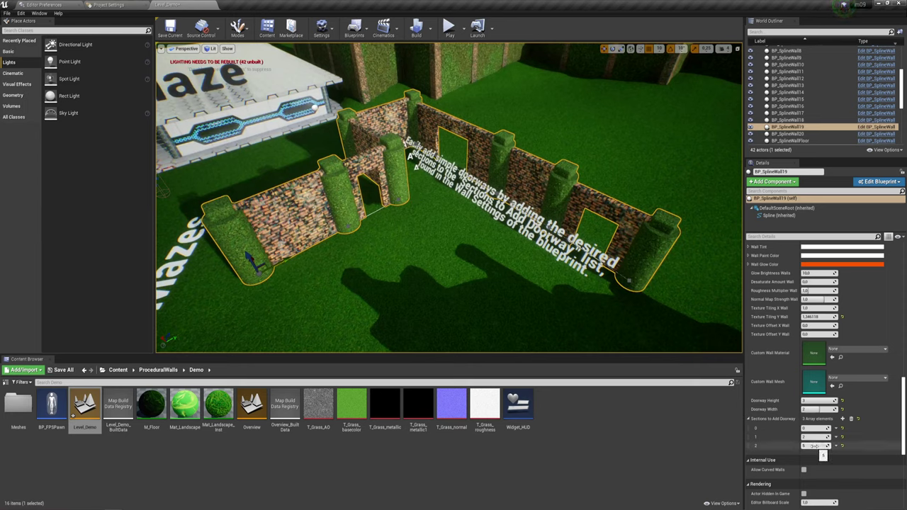
# Set BP_SplineWall19's Pillar Tint to a blue-purple colour in the Color Picker.
pyautogui.scroll(4, 831, 303)
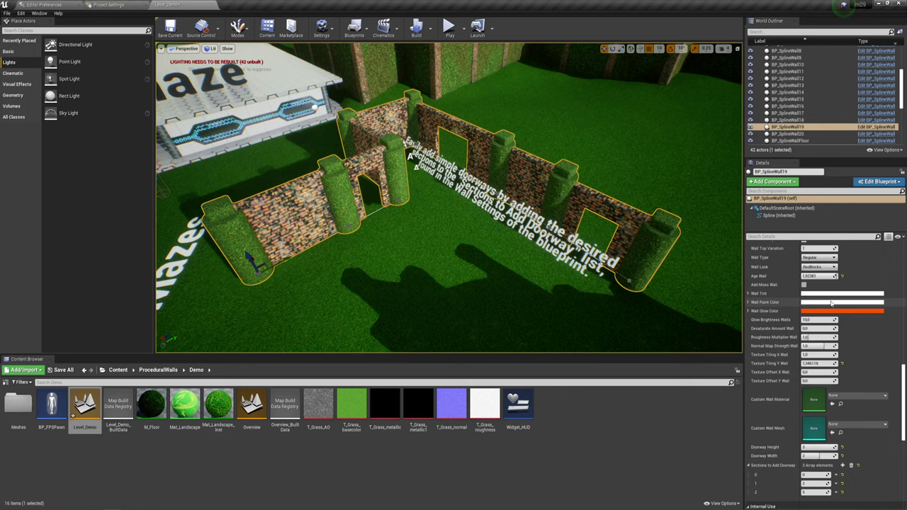
pyautogui.scroll(1, 828, 306)
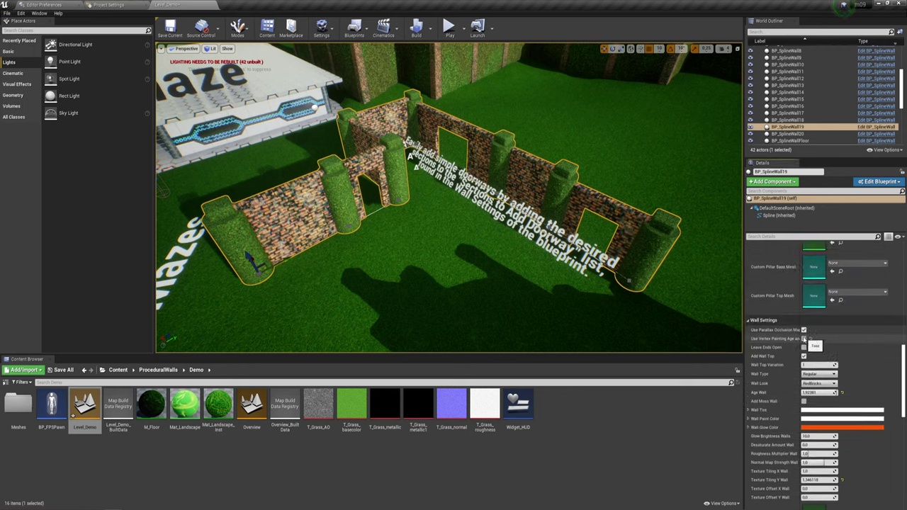
pyautogui.scroll(2, 830, 379)
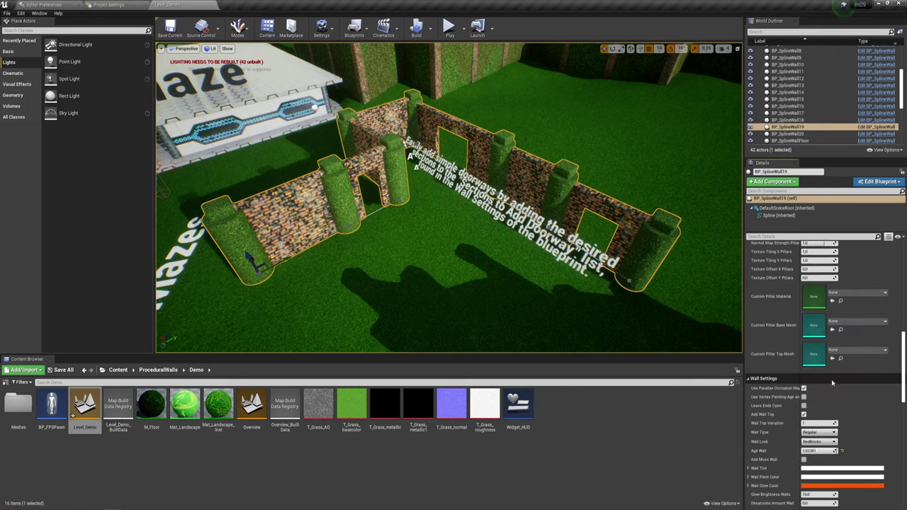
pyautogui.scroll(2, 831, 354)
pyautogui.scroll(2, 825, 318)
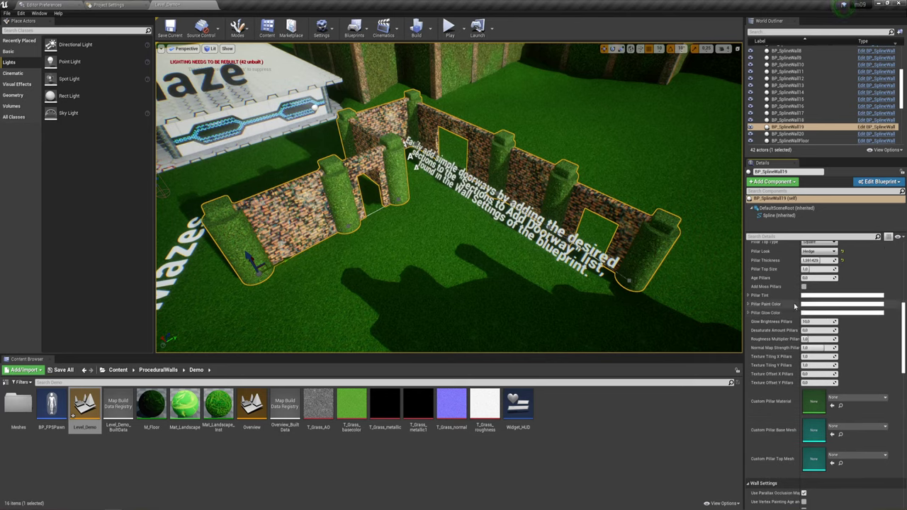
pyautogui.click(804, 296)
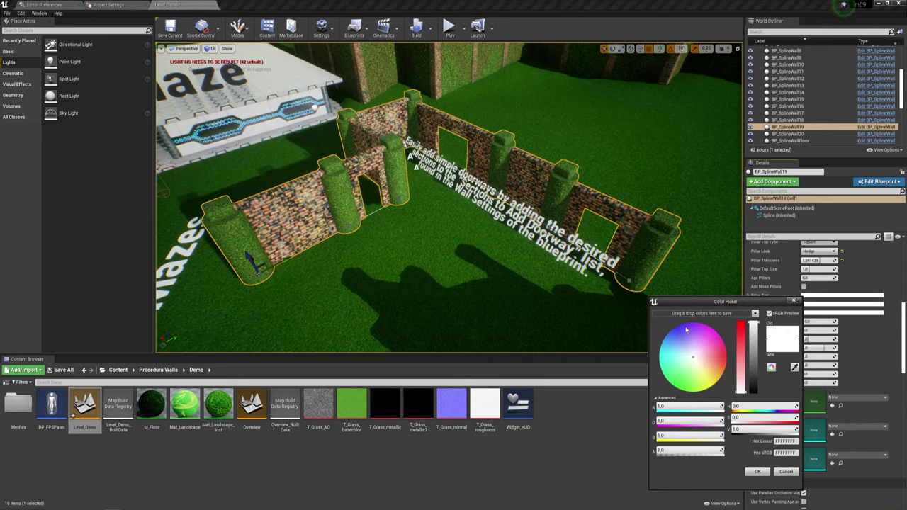
pyautogui.moveTo(686, 330); pyautogui.dragTo(682, 330)
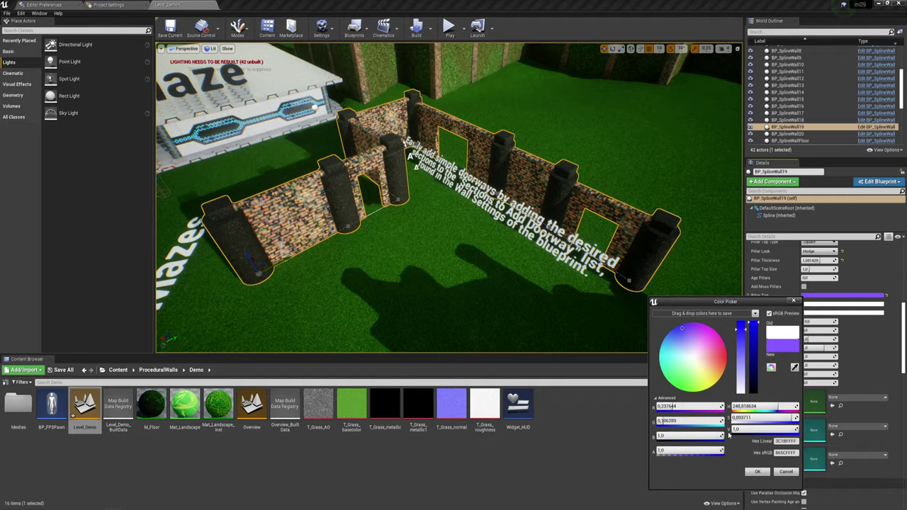
pyautogui.click(758, 471)
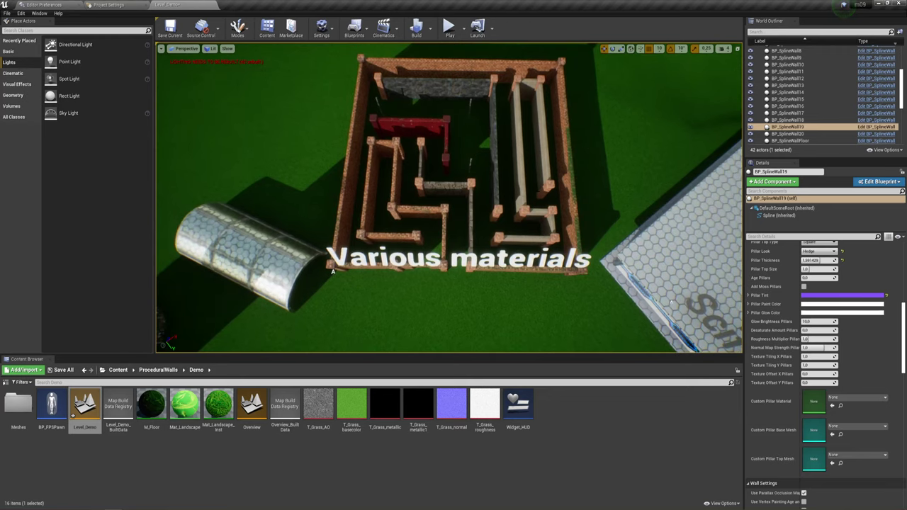
# Drag BP_SplineWall13's top spline point down, then back so the tunnel opening is round again.
pyautogui.click(470, 267)
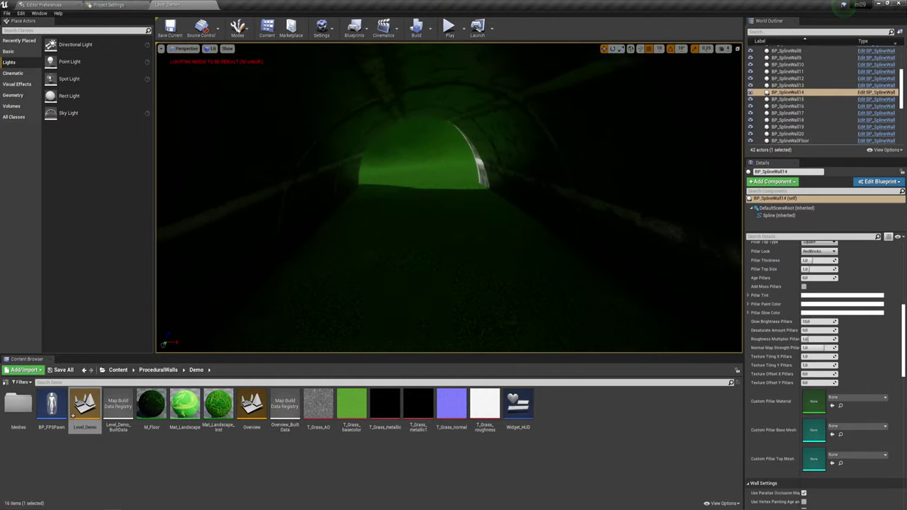
pyautogui.click(424, 165)
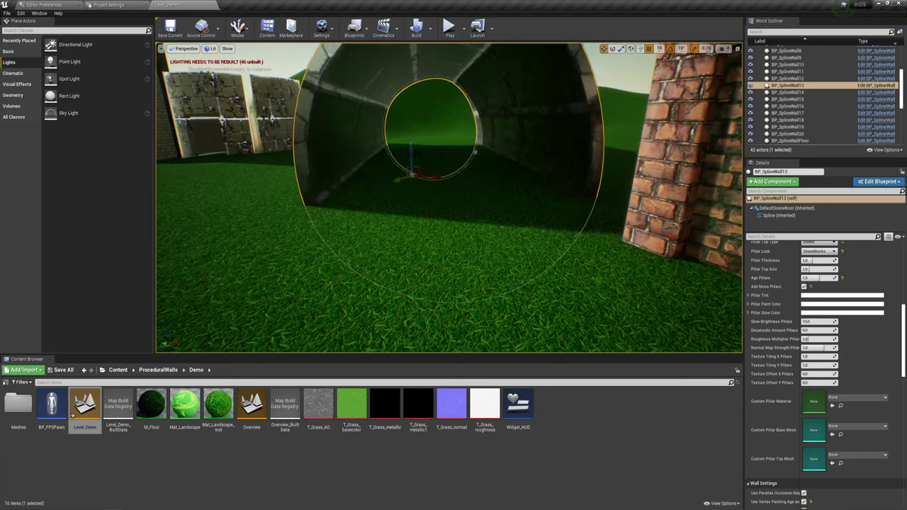
pyautogui.moveTo(454, 66)
pyautogui.mouseDown()
pyautogui.moveTo(465, 94)
pyautogui.moveTo(453, 71)
pyautogui.mouseUp()
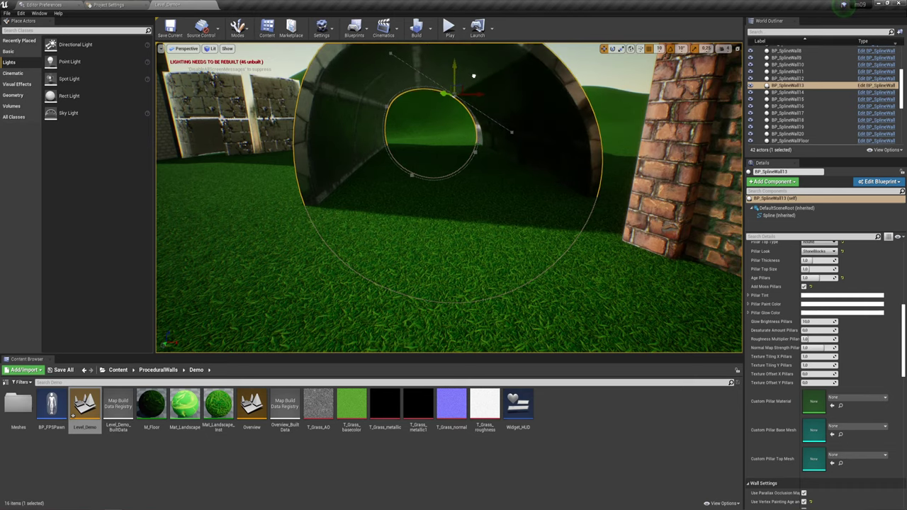
pyautogui.moveTo(453, 71)
pyautogui.mouseDown(button='right')
pyautogui.moveTo(467, 85)
pyautogui.moveTo(449, 131)
pyautogui.moveTo(457, 275)
pyautogui.moveTo(413, 171)
pyautogui.moveTo(418, 178)
pyautogui.mouseUp(button='right')
pyautogui.click(448, 131)
# Add a Doorway section to the tall tower wall BP_SplineWall11.
pyautogui.click(413, 171)
pyautogui.scroll(-3, 822, 305)
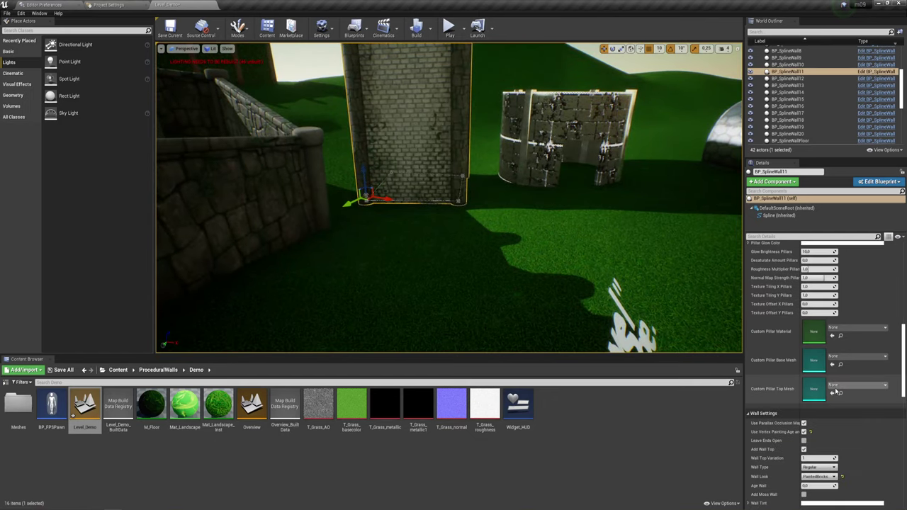
pyautogui.scroll(-3, 823, 340)
pyautogui.scroll(-3, 827, 404)
pyautogui.scroll(-3, 827, 404)
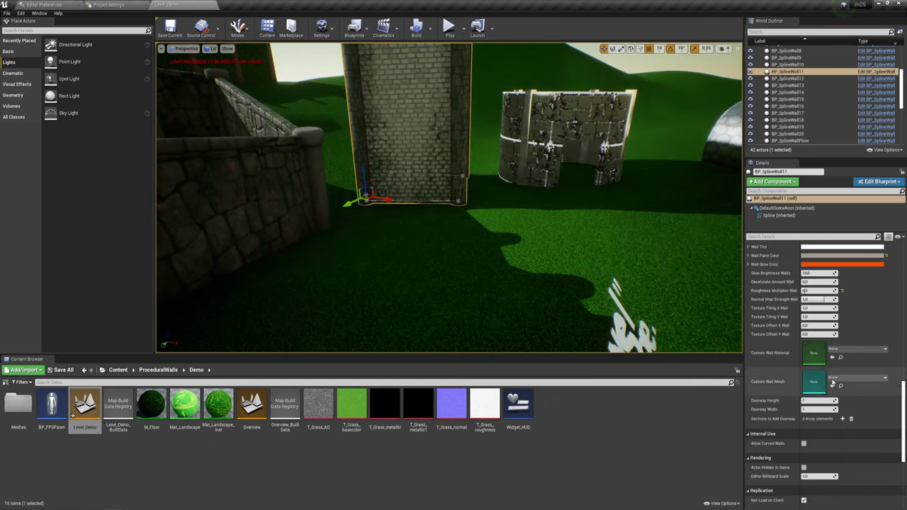
pyautogui.click(842, 419)
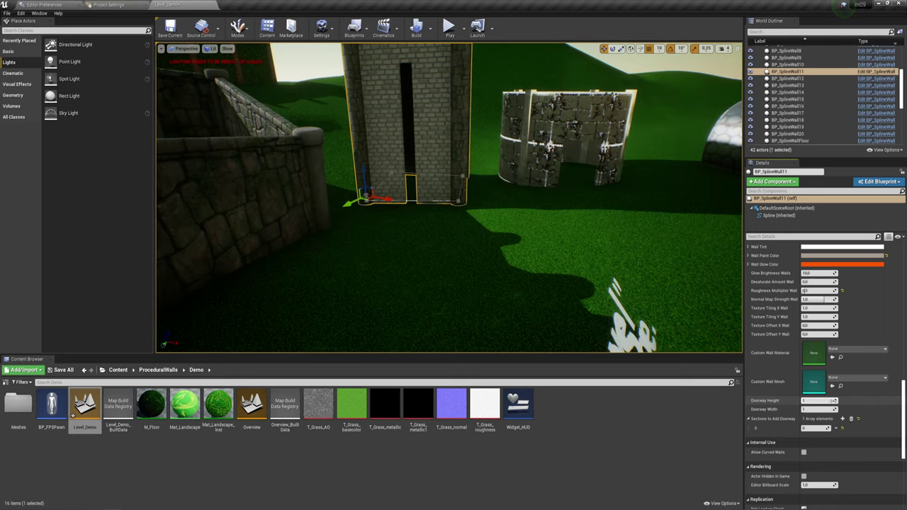
# Widen the tower's doorway by changing Doorway Width from 1 to 2.
pyautogui.moveTo(454, 212)
pyautogui.mouseDown(button='right')
pyautogui.moveTo(468, 198)
pyautogui.moveTo(460, 205)
pyautogui.mouseUp(button='right')
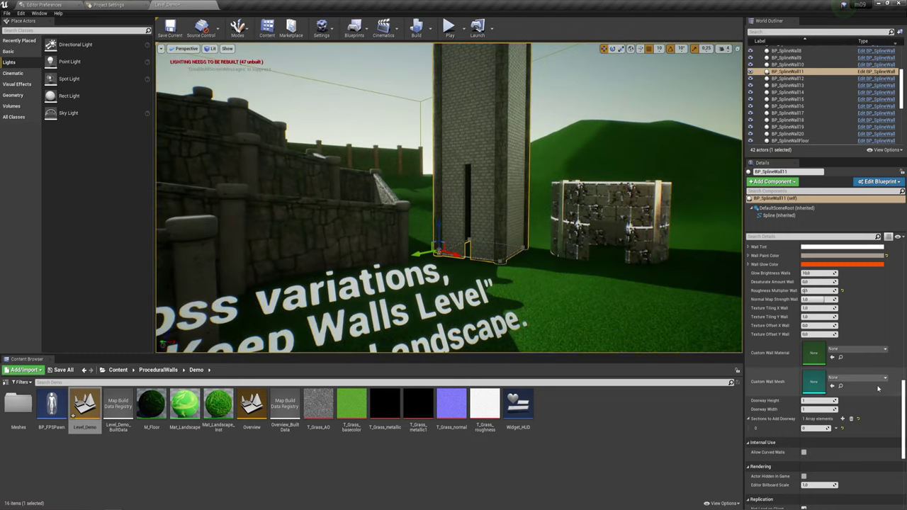
pyautogui.moveTo(815, 409); pyautogui.dragTo(826, 409)
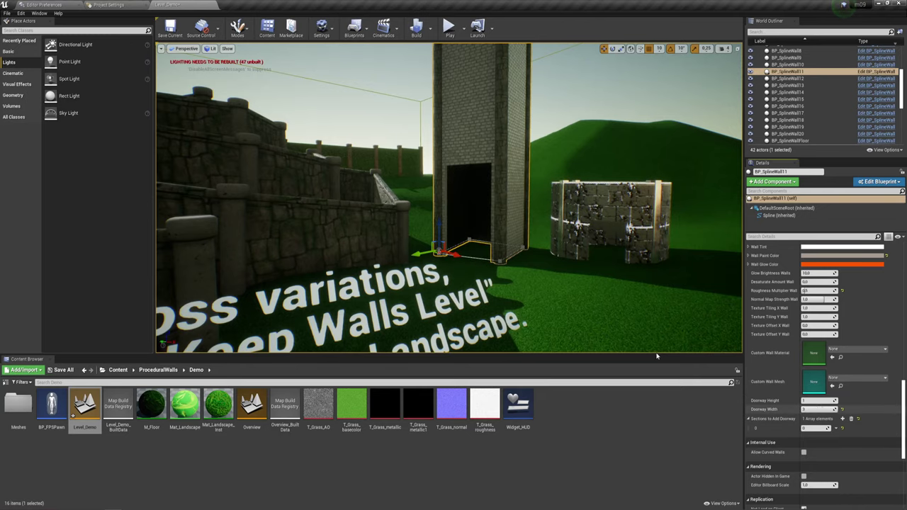
pyautogui.moveTo(648, 333); pyautogui.dragTo(648, 333, button='right')
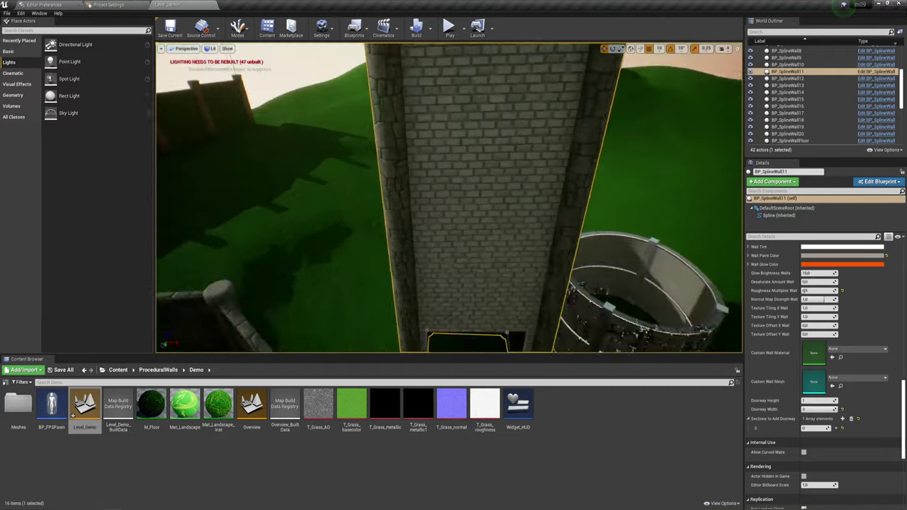
pyautogui.moveTo(706, 198); pyautogui.dragTo(706, 198, button='right')
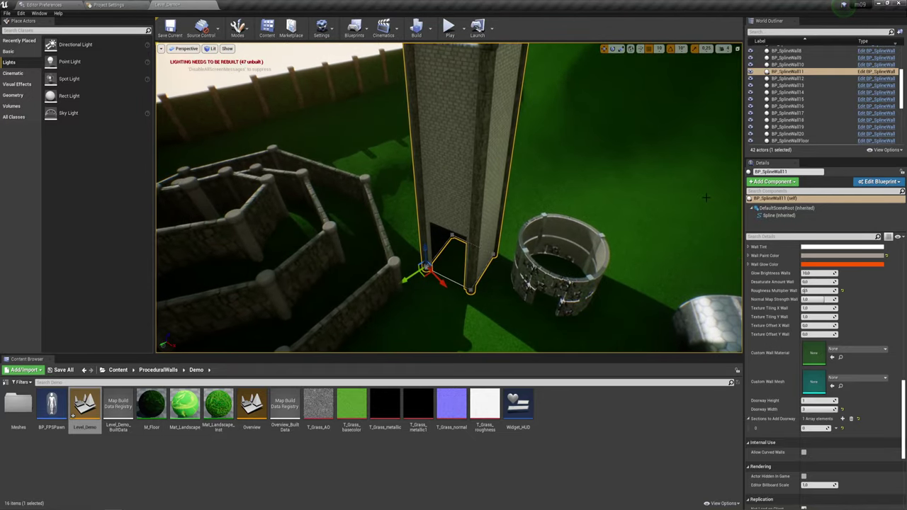
pyautogui.scroll(5, 821, 311)
pyautogui.scroll(5, 821, 311)
pyautogui.scroll(5, 822, 310)
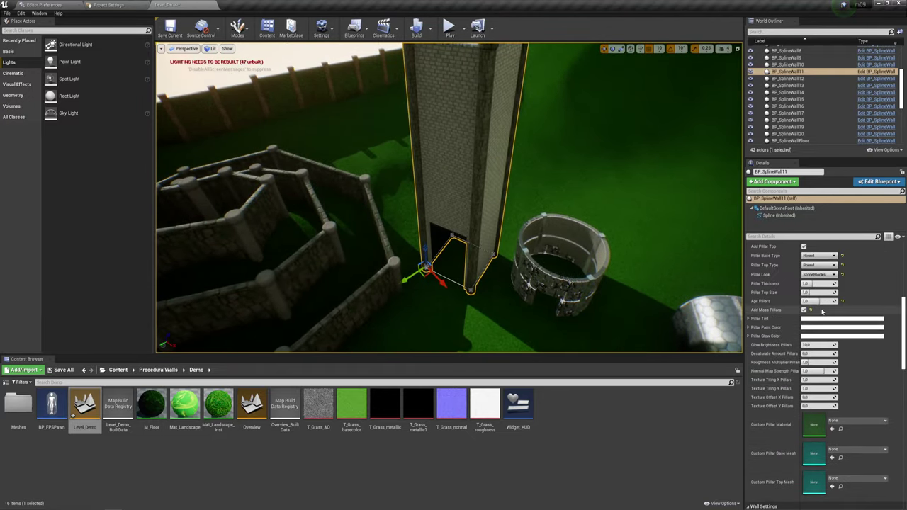
pyautogui.scroll(3, 822, 311)
pyautogui.scroll(2, 821, 310)
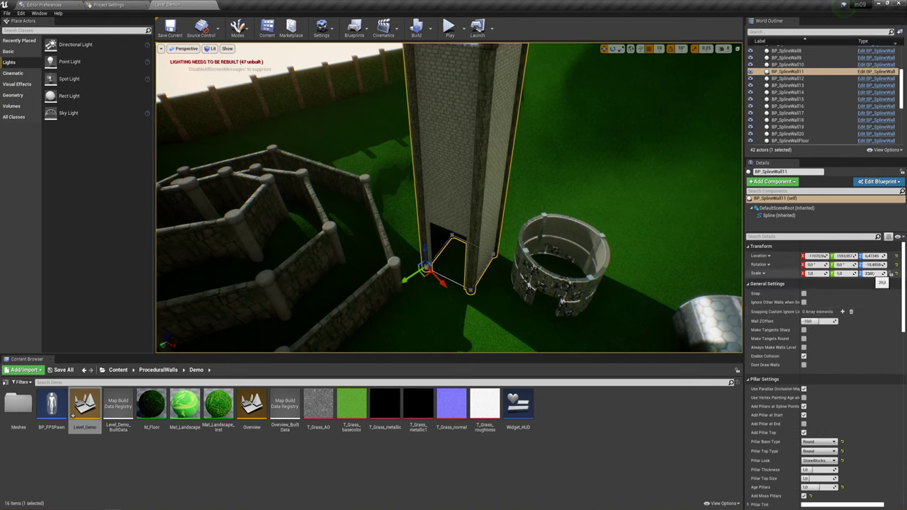
# Shorten the tower slightly and bring the view in close to it.
pyautogui.moveTo(871, 273)
pyautogui.mouseDown()
pyautogui.moveTo(847, 272)
pyautogui.moveTo(866, 274)
pyautogui.mouseUp()
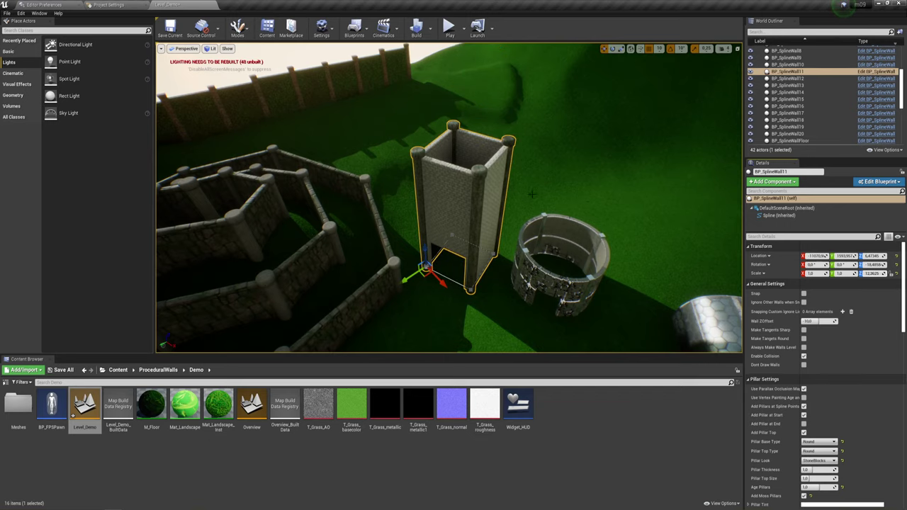
pyautogui.moveTo(532, 194); pyautogui.dragTo(476, 206, button='right')
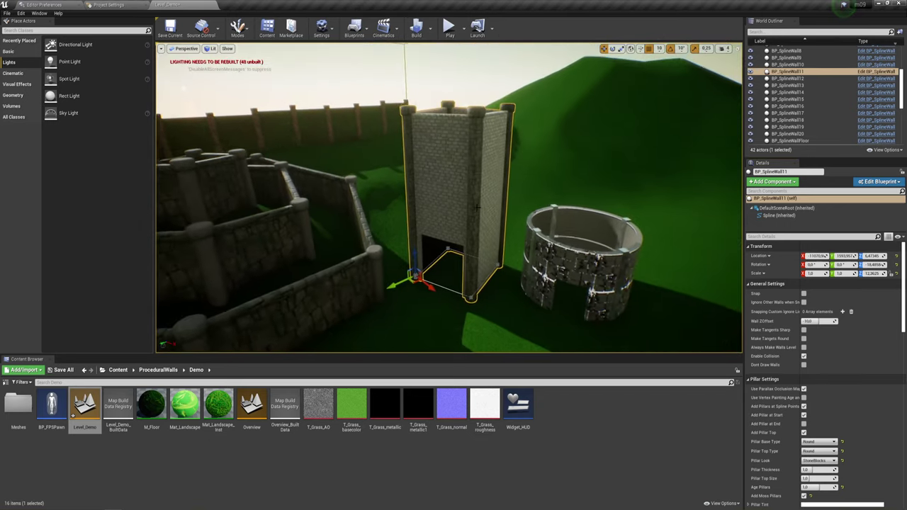
pyautogui.moveTo(414, 248); pyautogui.dragTo(409, 247, button='right')
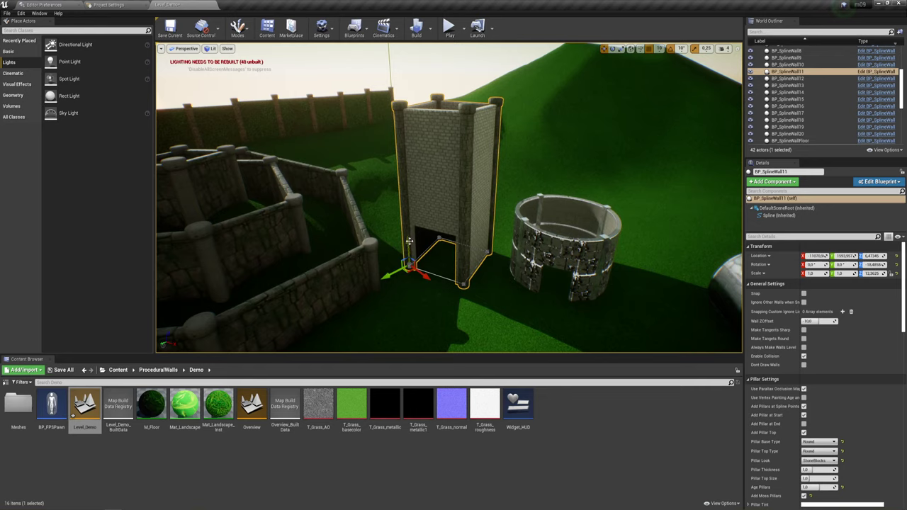
# Alt-drag a copy of the tower up along Z, creating BP_SplineWall21 on top.
pyautogui.keyDown('alt'); pyautogui.moveTo(408, 241); pyautogui.dragTo(410, 72); pyautogui.keyUp('alt')
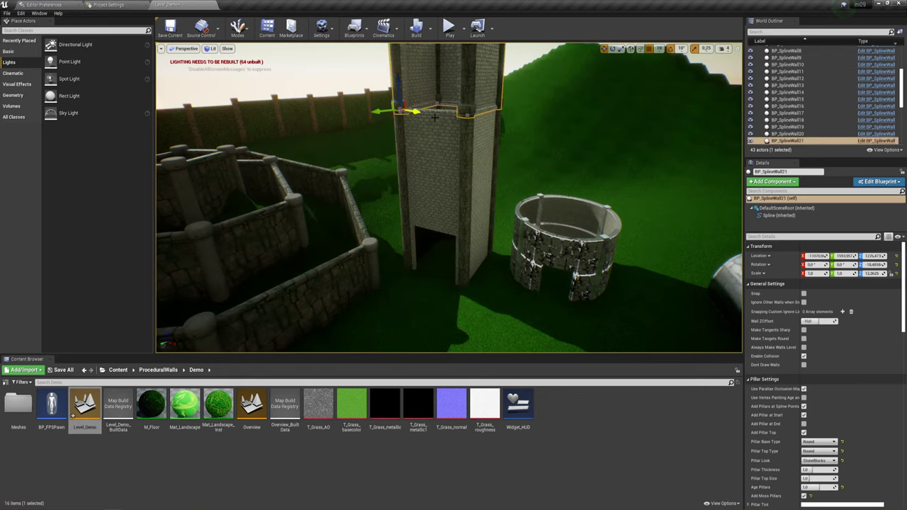
pyautogui.moveTo(435, 117); pyautogui.dragTo(440, 121, button='right')
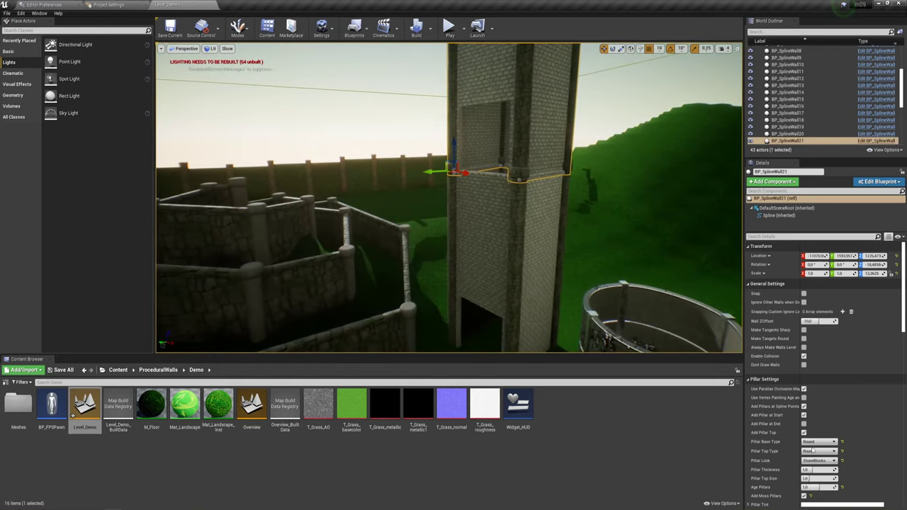
pyautogui.scroll(-3, 815, 443)
pyautogui.scroll(-3, 821, 418)
pyautogui.scroll(-3, 828, 396)
pyautogui.scroll(-3, 835, 375)
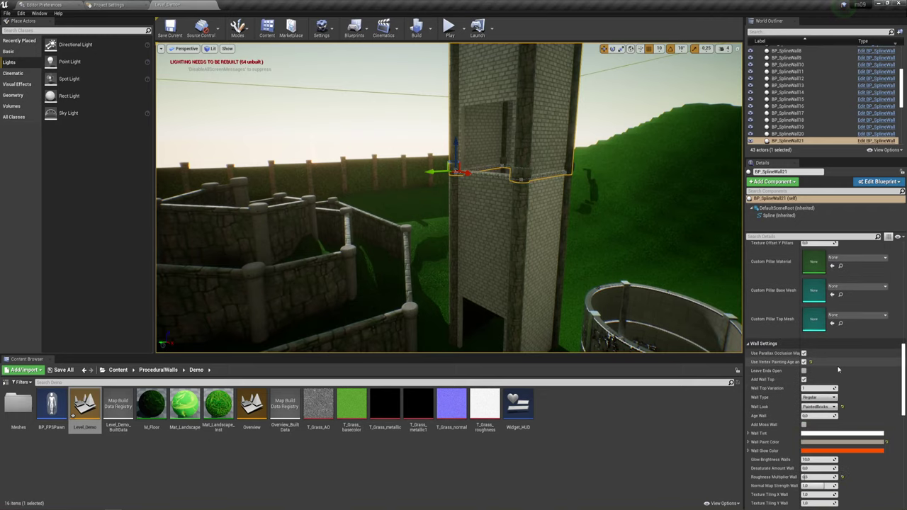
pyautogui.moveTo(453, 212)
pyautogui.mouseDown(button='right')
pyautogui.moveTo(425, 199)
pyautogui.moveTo(446, 205)
pyautogui.moveTo(282, 188)
pyautogui.mouseUp(button='right')
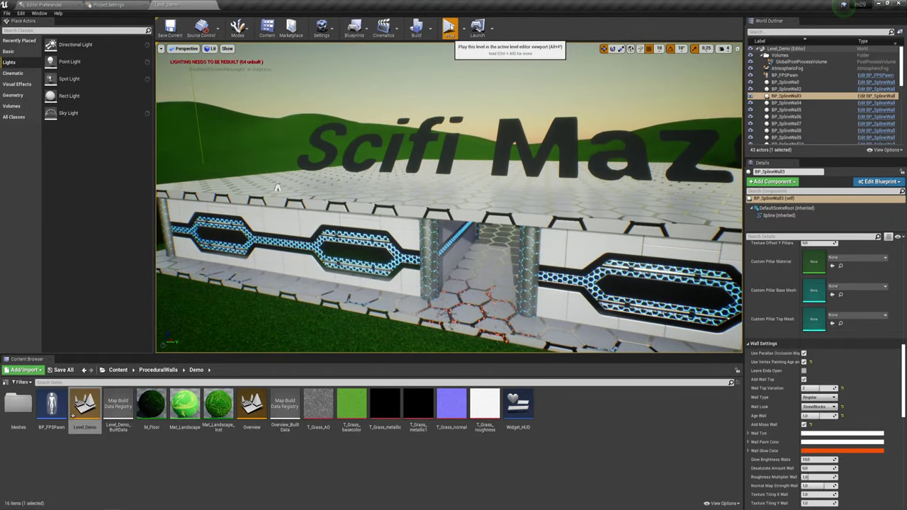
pyautogui.click(449, 26)
pyautogui.press('w')
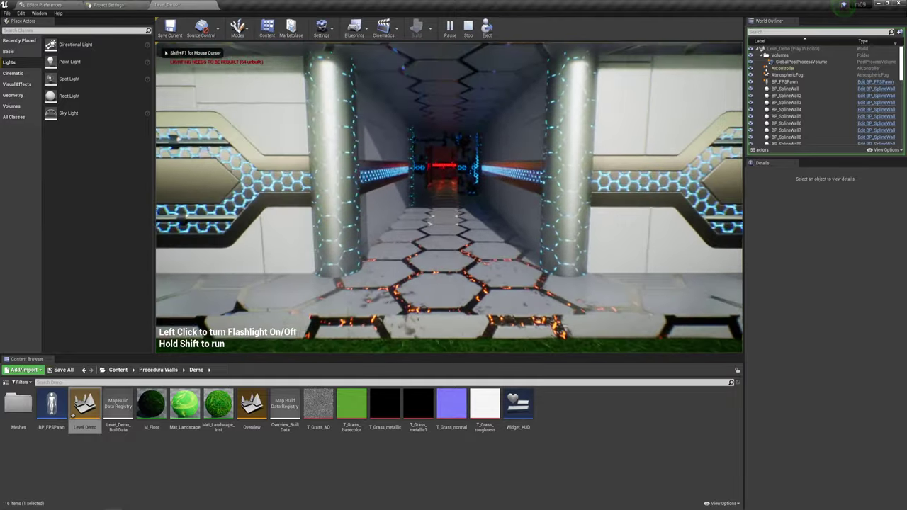
pyautogui.click(449, 197)
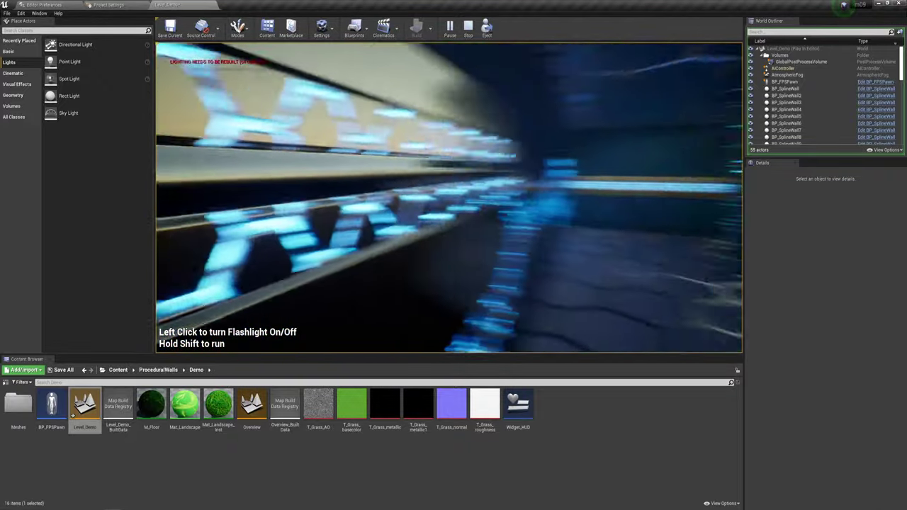
pyautogui.press('Escape')
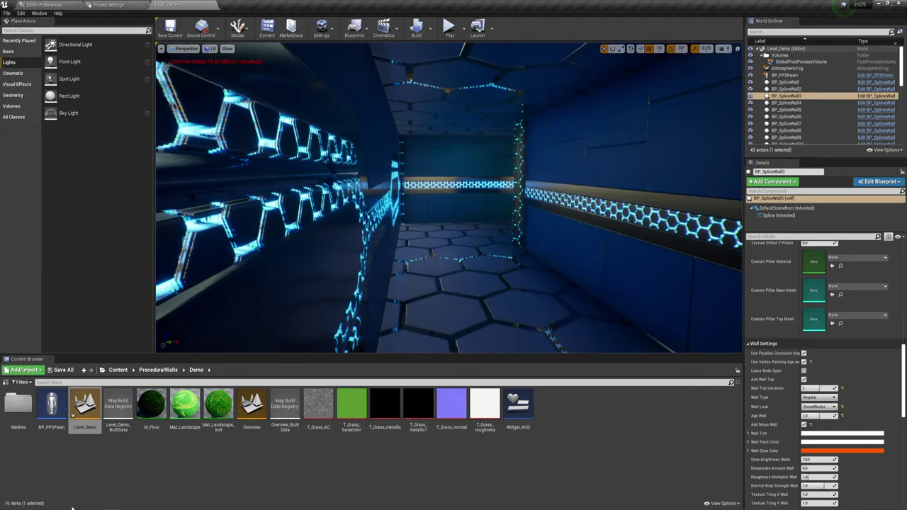
# Translate the Old Brick House marketplace page into Russian in Chrome.
pyautogui.click(61, 488)
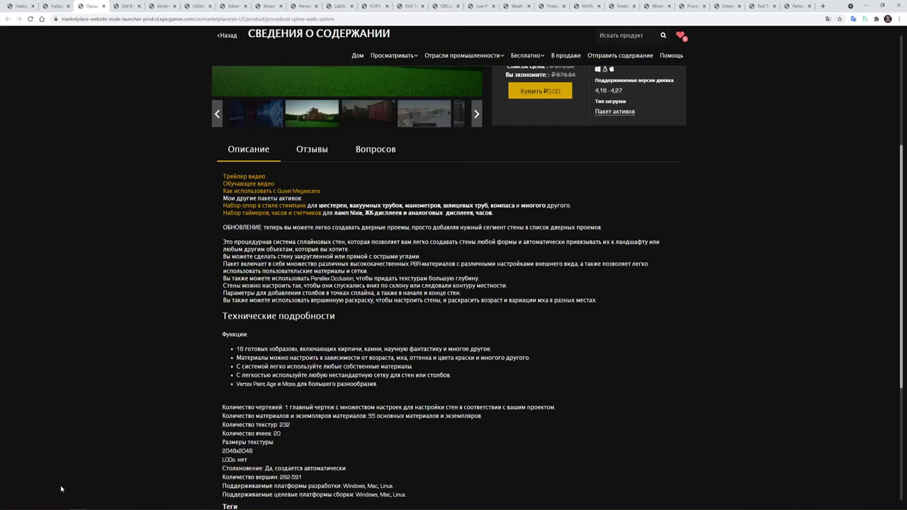
pyautogui.click(125, 7)
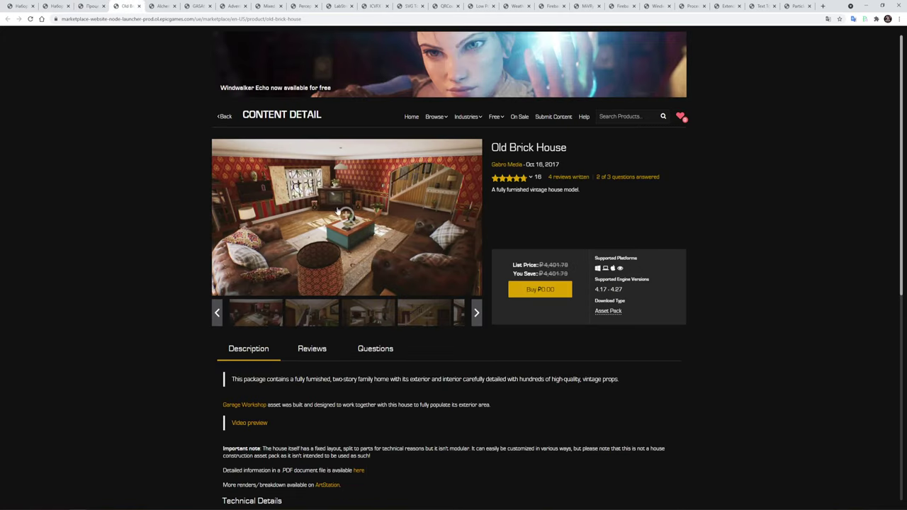
pyautogui.rightClick(797, 165)
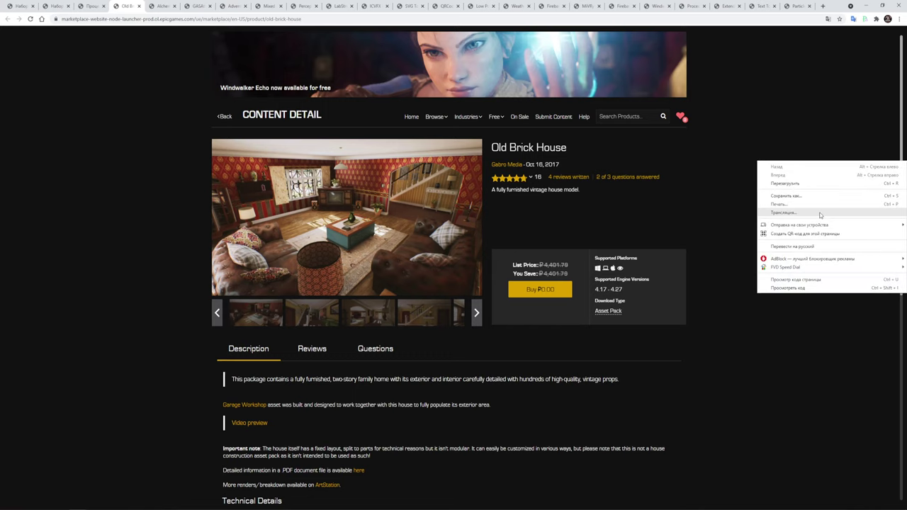
pyautogui.click(800, 247)
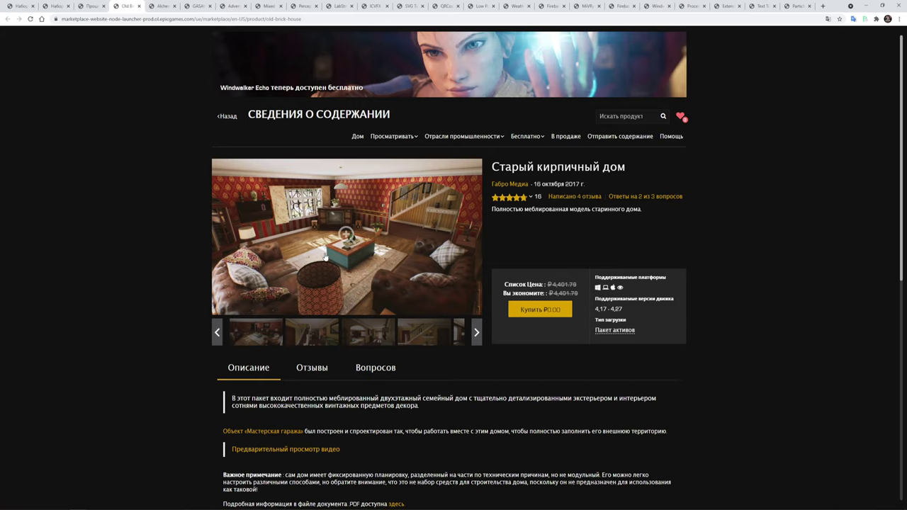
# View the page's main gallery image full size, then close it.
pyautogui.rightClick(405, 253)
pyautogui.click(405, 253)
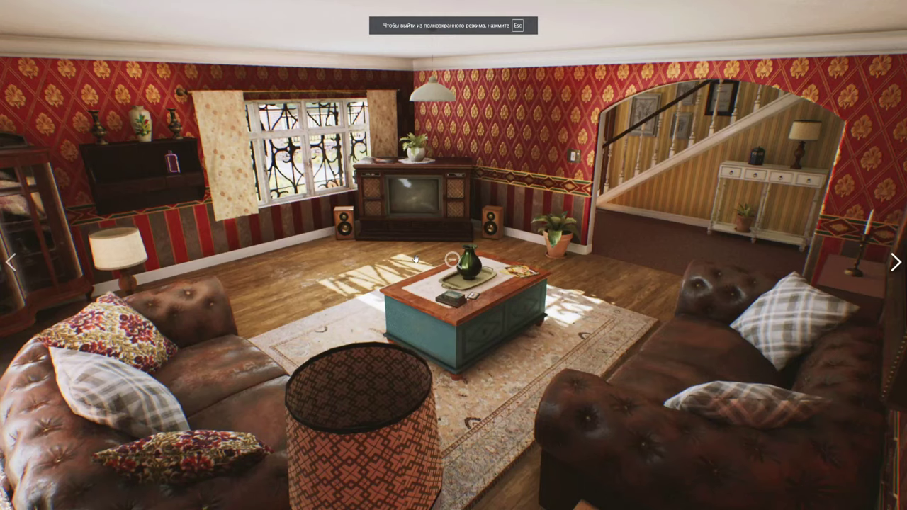
pyautogui.press('Escape')
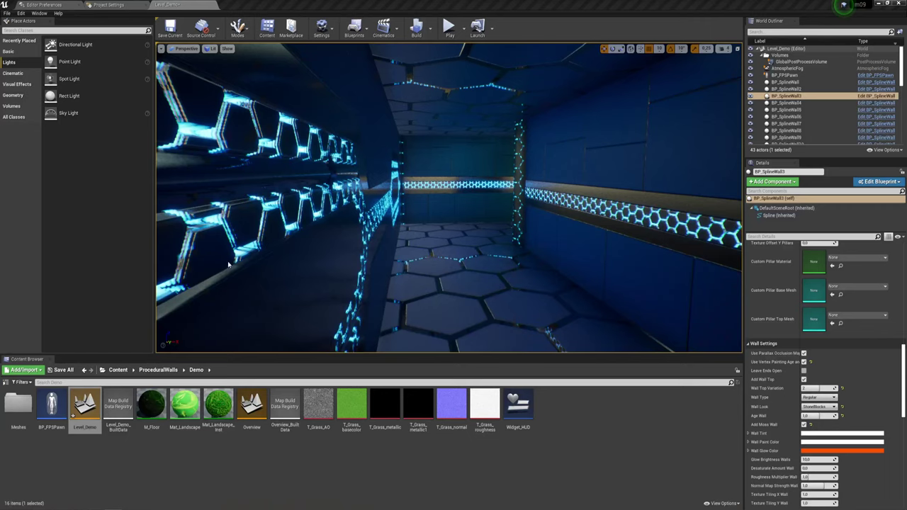
# Open Demonstration_Night_Map from Content > OldBrickHouse > Maps, saving the current level first.
pyautogui.click(111, 371)
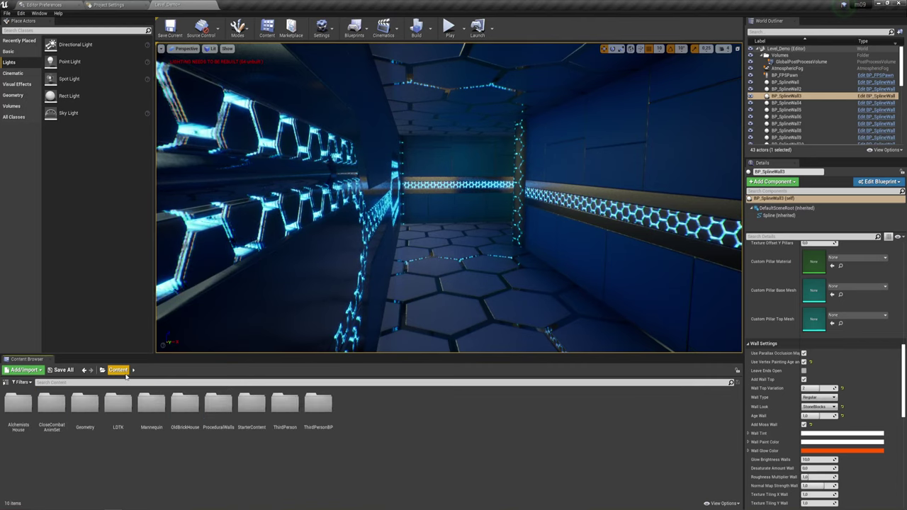
pyautogui.doubleClick(187, 411)
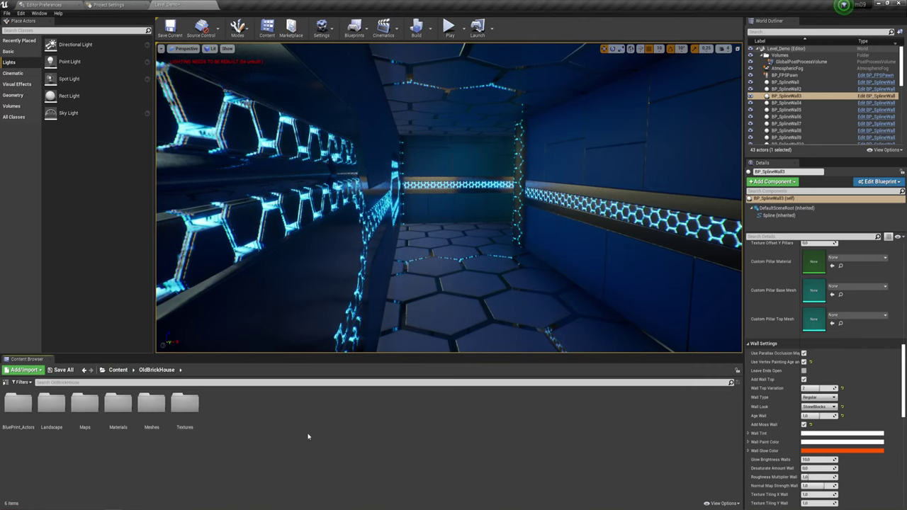
pyautogui.doubleClick(84, 404)
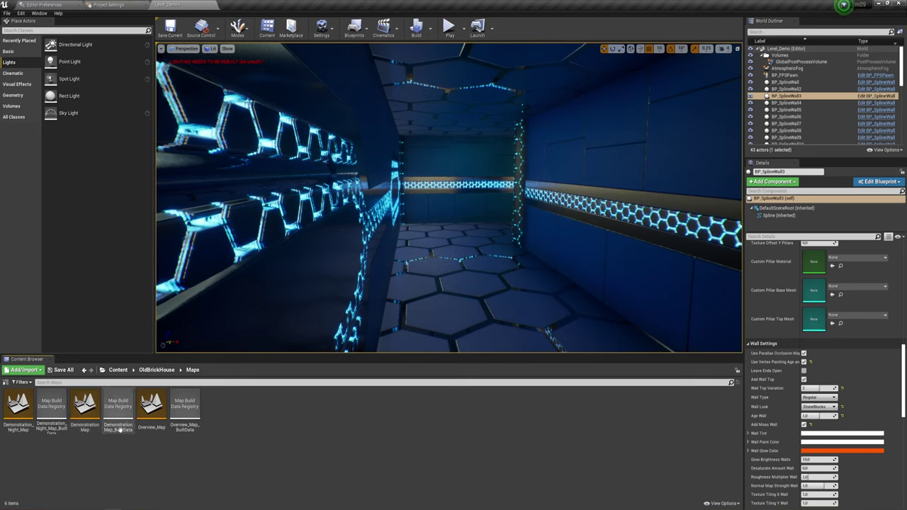
pyautogui.doubleClick(13, 423)
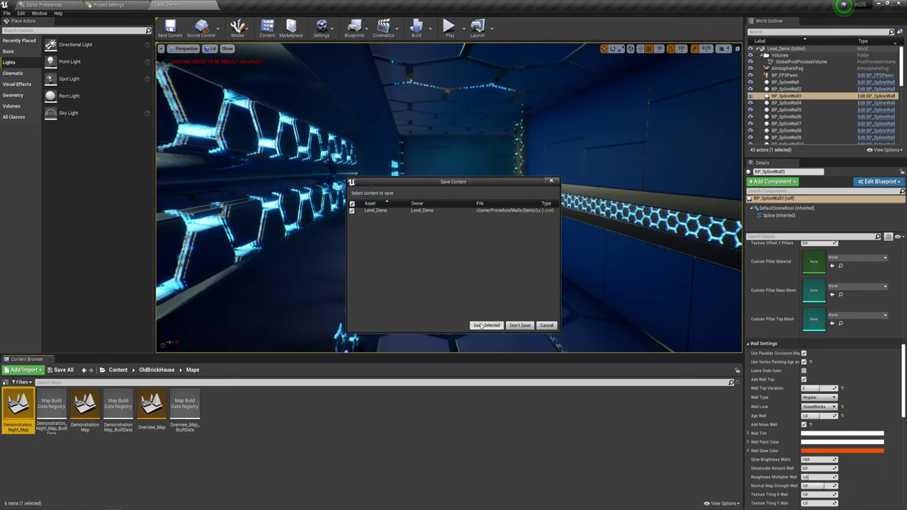
pyautogui.click(480, 326)
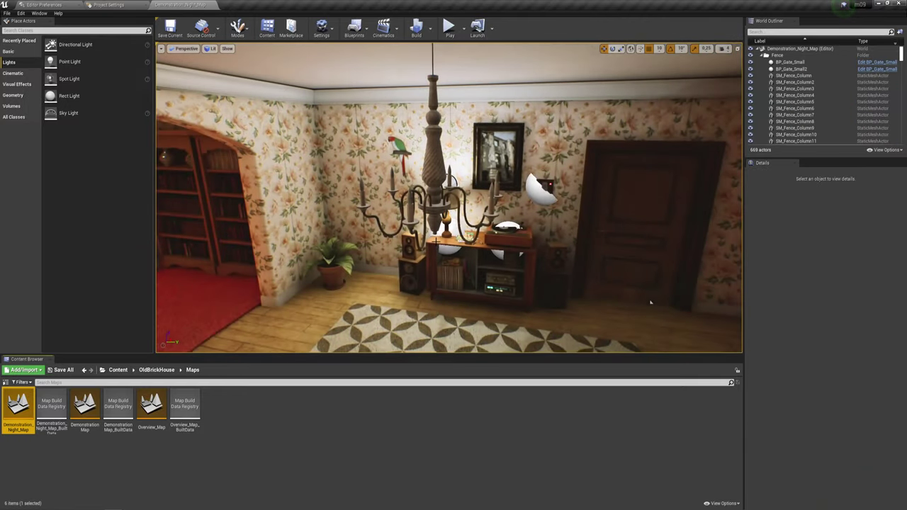
pyautogui.moveTo(650, 303); pyautogui.dragTo(638, 298, button='right')
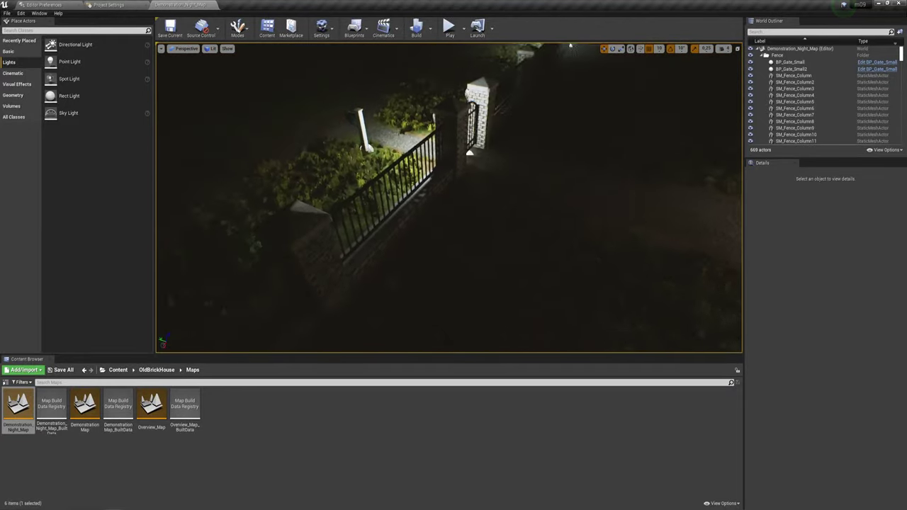
# Play the night map and walk the character through the brick gate into the house.
pyautogui.click(449, 27)
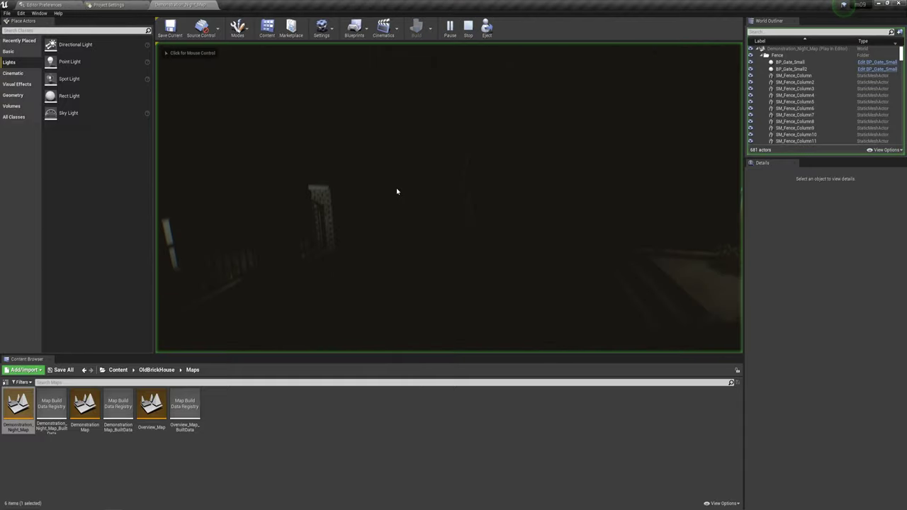
pyautogui.press('w')
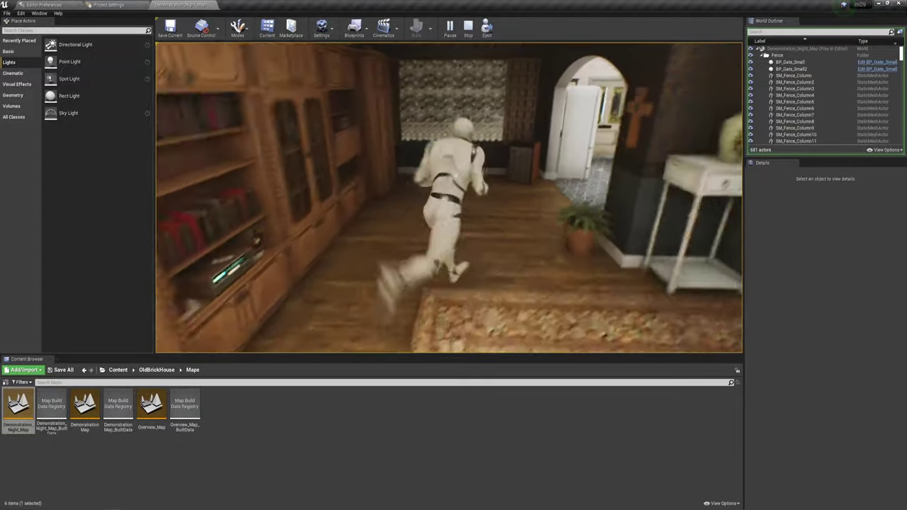
# Run the character through the archway, living room and kitchen, then out toward the porch steps.
pyautogui.press('w')
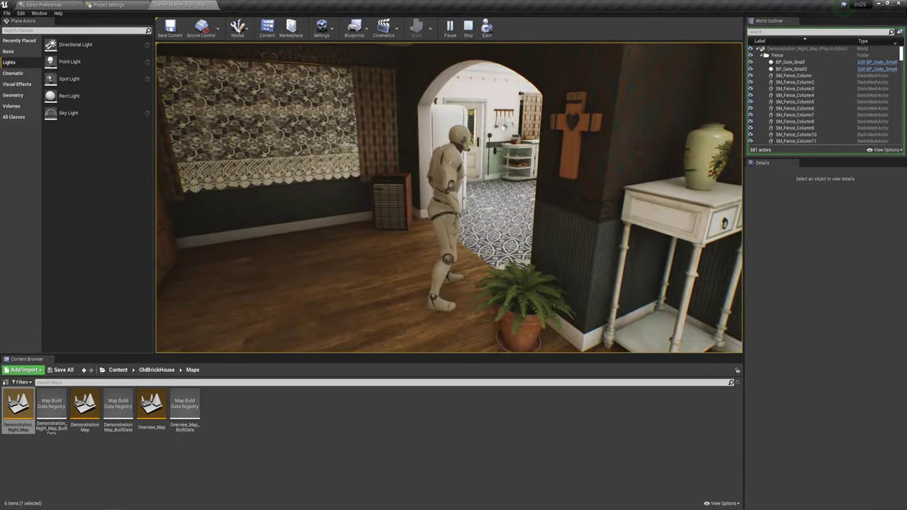
pyautogui.press('w')
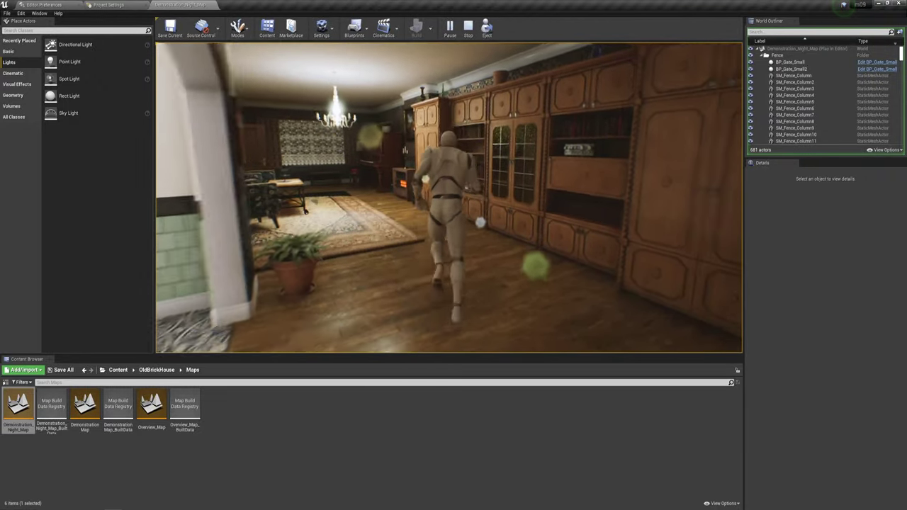
pyautogui.press('w')
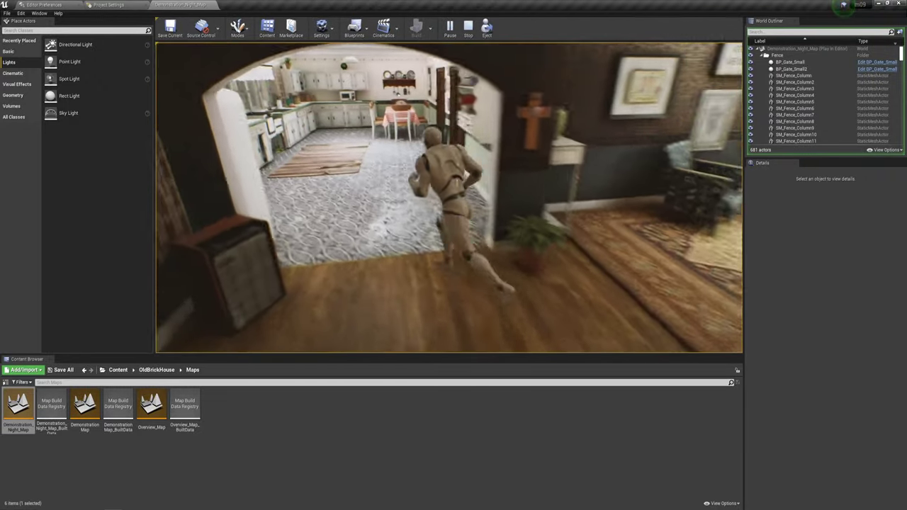
pyautogui.press('w')
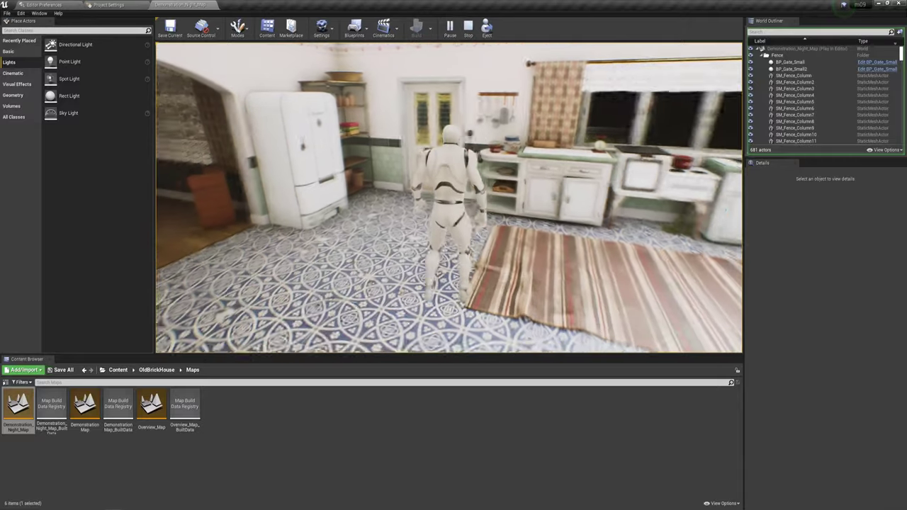
pyautogui.press('w')
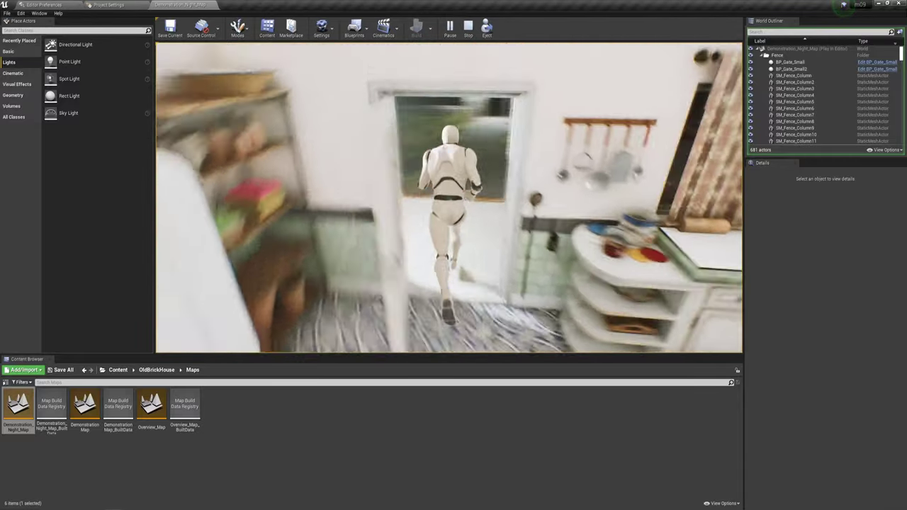
pyautogui.press('d')
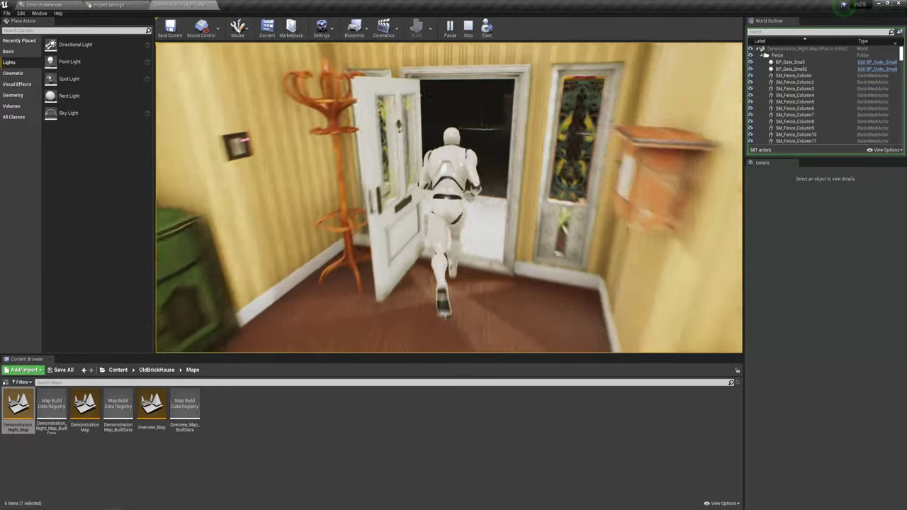
# Stop the night-map session, open DemonstrationMap, play-test it, then stop playing.
pyautogui.press('Escape')
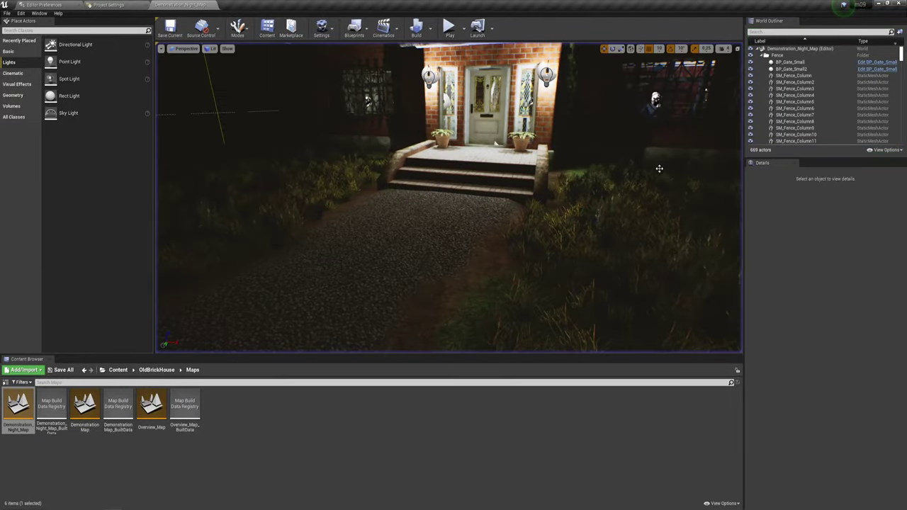
pyautogui.doubleClick(84, 408)
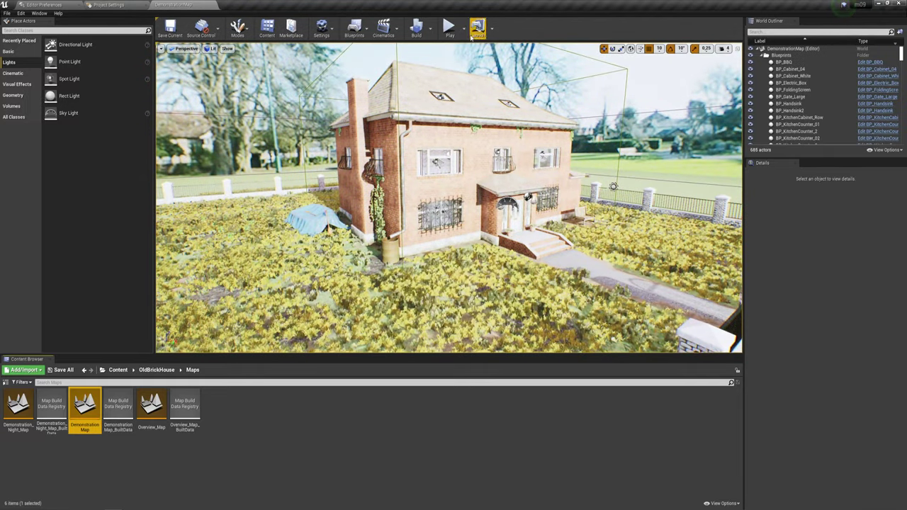
pyautogui.click(449, 26)
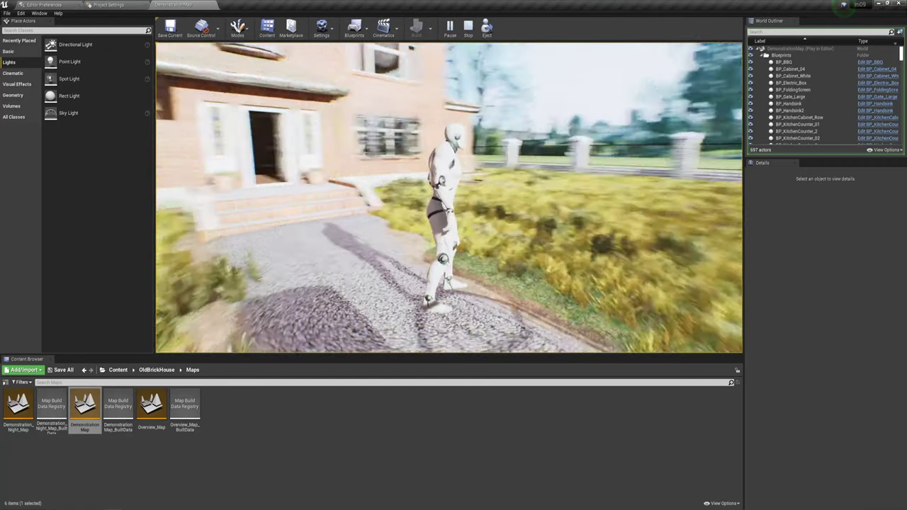
pyautogui.press('Escape')
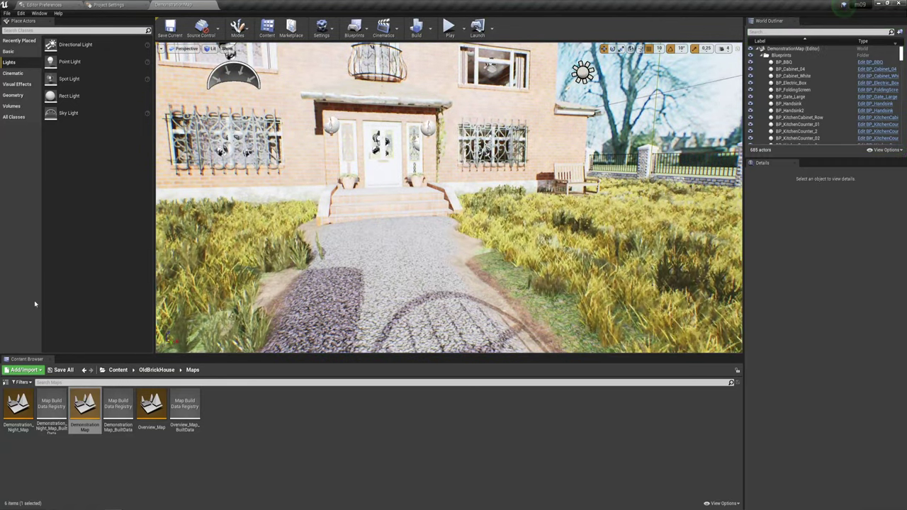
# Show the Alchemist's House page in Chrome and open the translate menu, leaving it untranslated.
pyautogui.moveTo(70, 507)
pyautogui.click(71, 476)
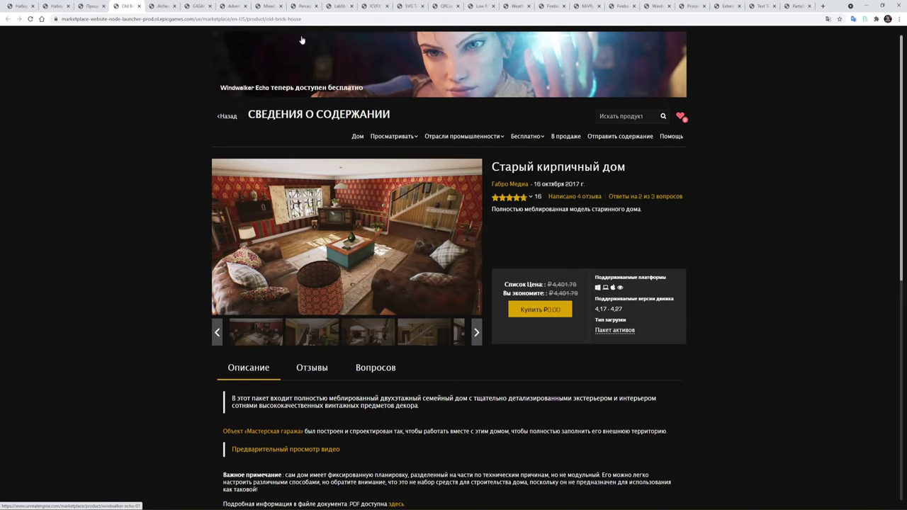
pyautogui.click(161, 7)
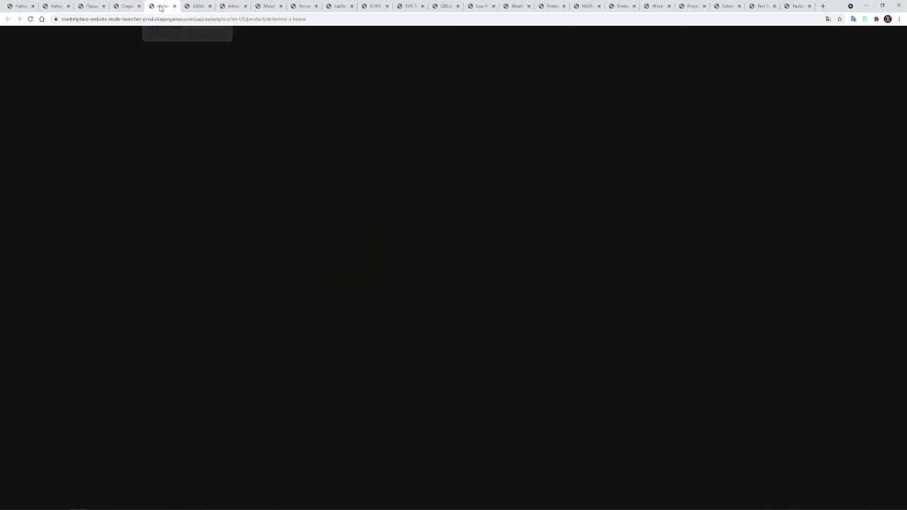
pyautogui.moveTo(517, 178)
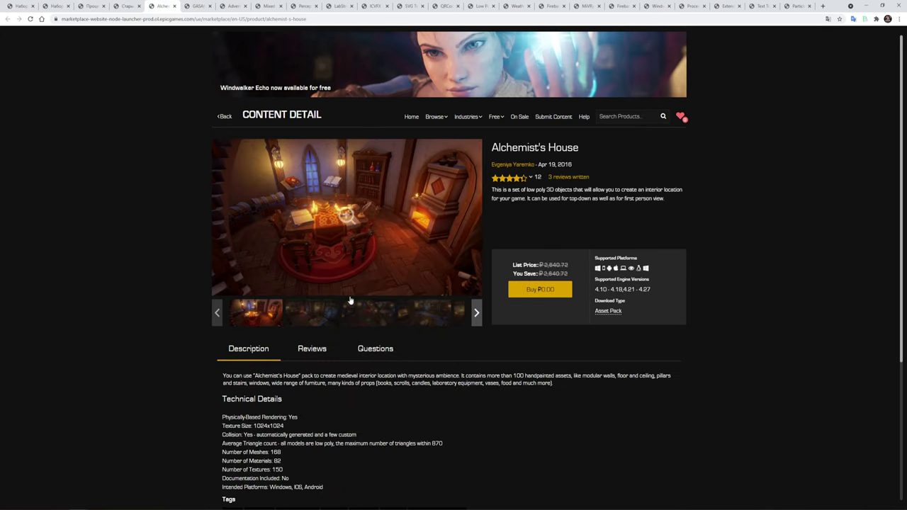
pyautogui.rightClick(748, 158)
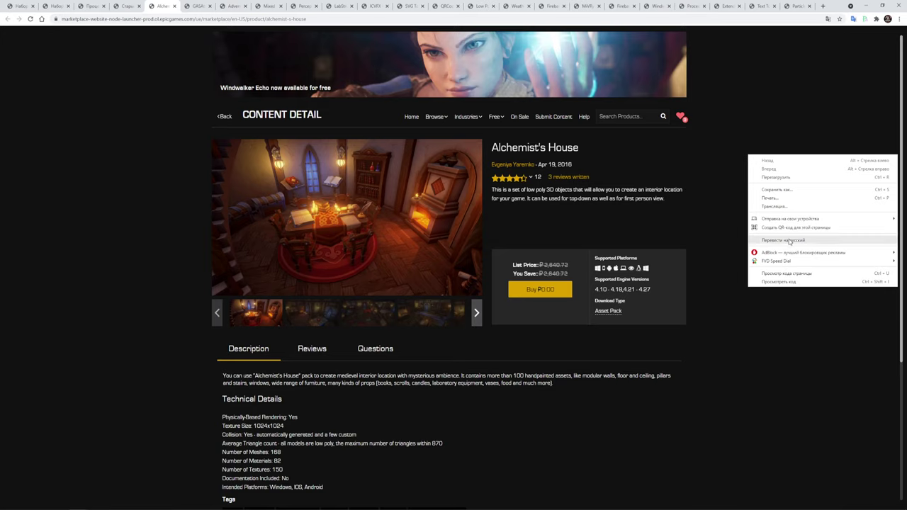
pyautogui.click(701, 221)
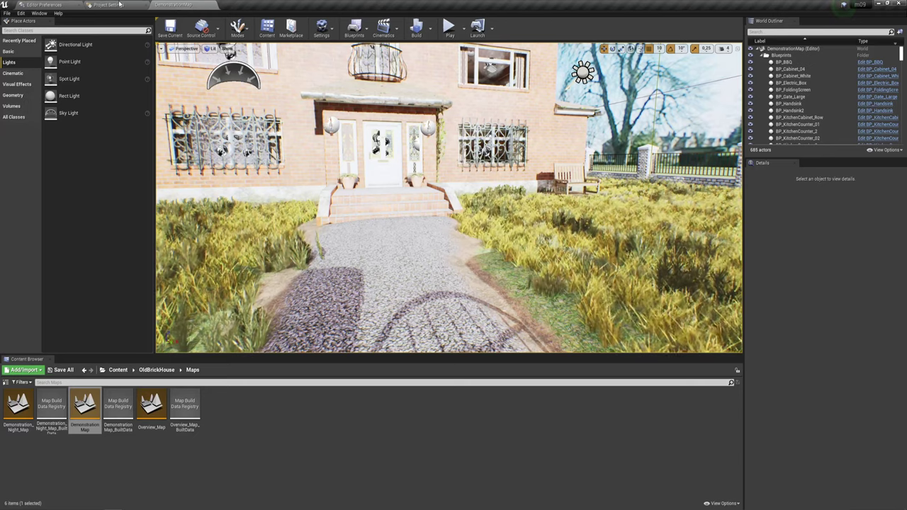
# Load the AlchemistsHouse_1_Auto1 level from the AlchemistsHouse Maps folder.
pyautogui.click(117, 369)
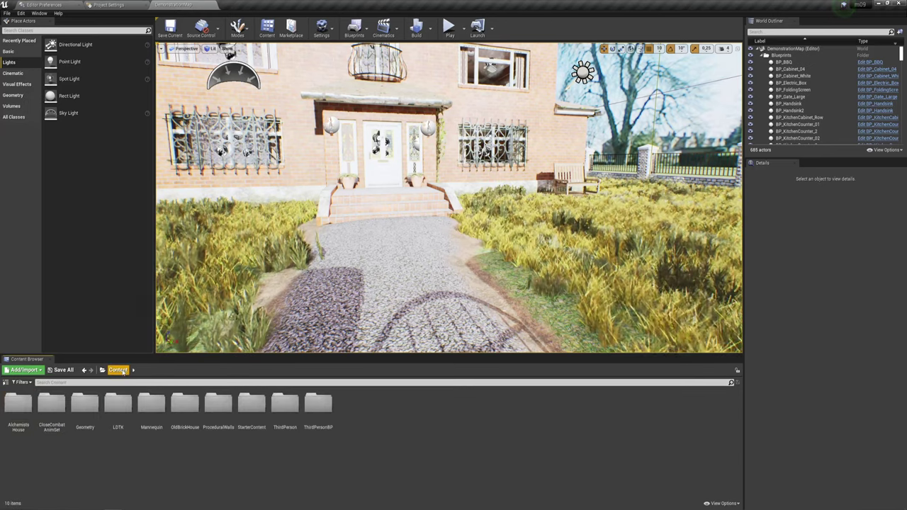
pyautogui.doubleClick(18, 405)
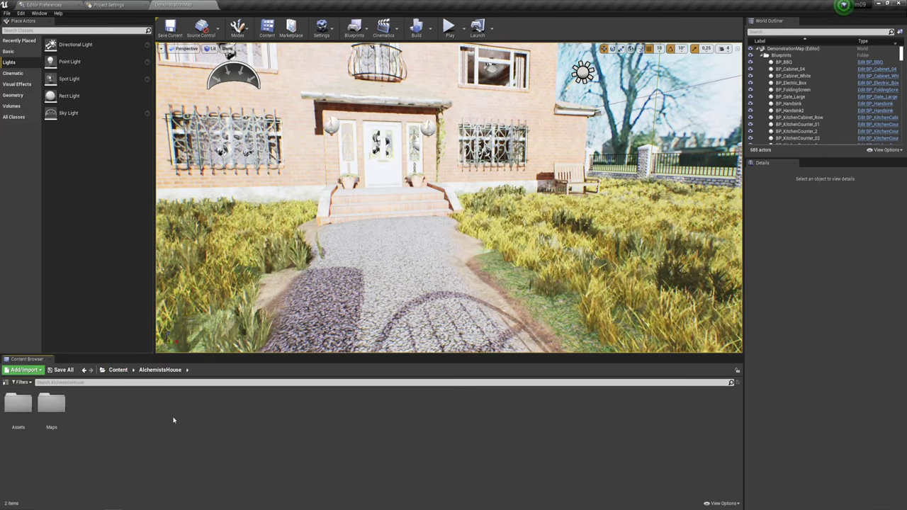
pyautogui.doubleClick(52, 405)
pyautogui.click(119, 408)
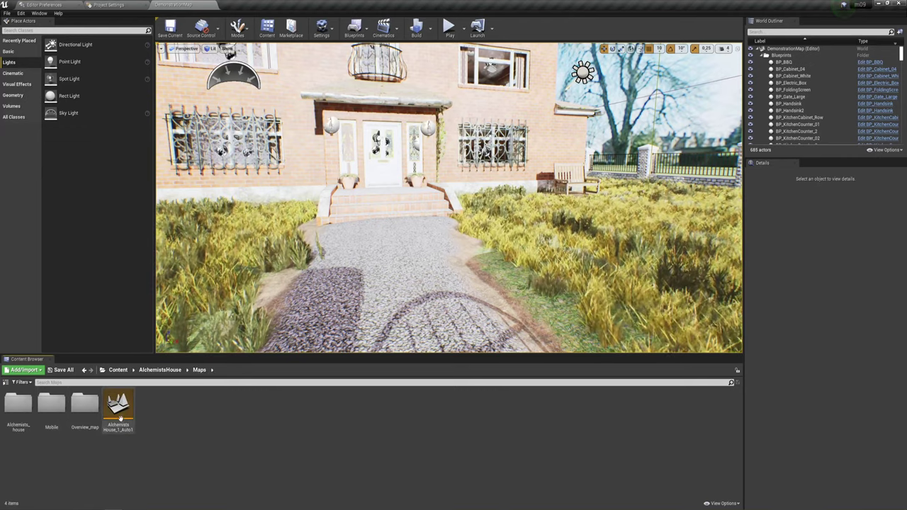
pyautogui.doubleClick(122, 410)
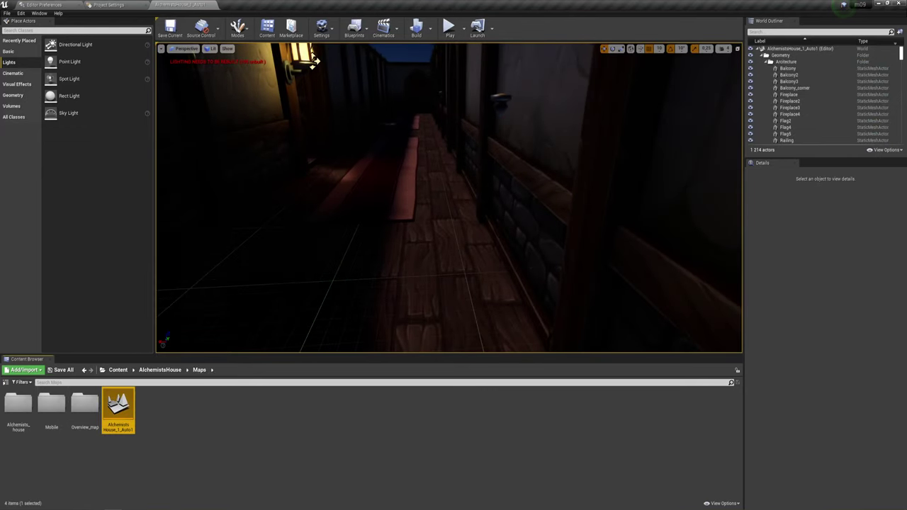
# Play the level and run the mannequin across the room, along the balcony and downstairs.
pyautogui.click(449, 31)
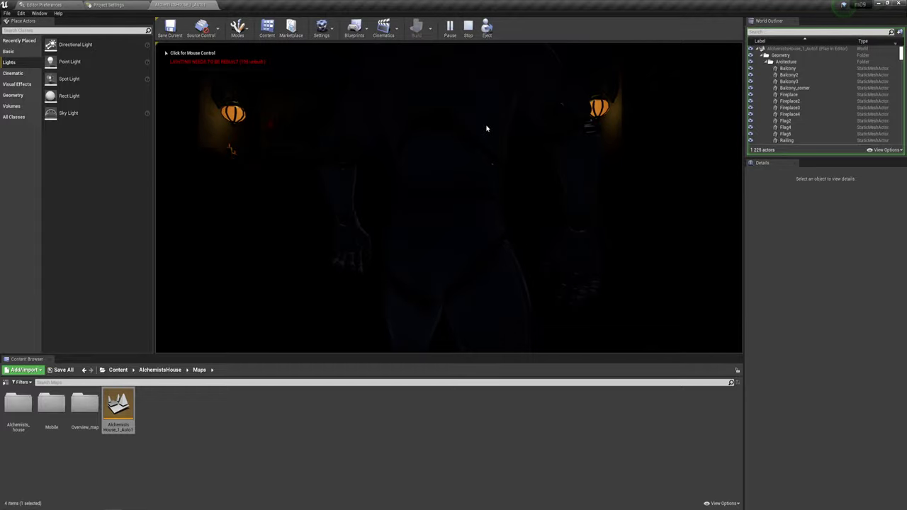
pyautogui.click(562, 147)
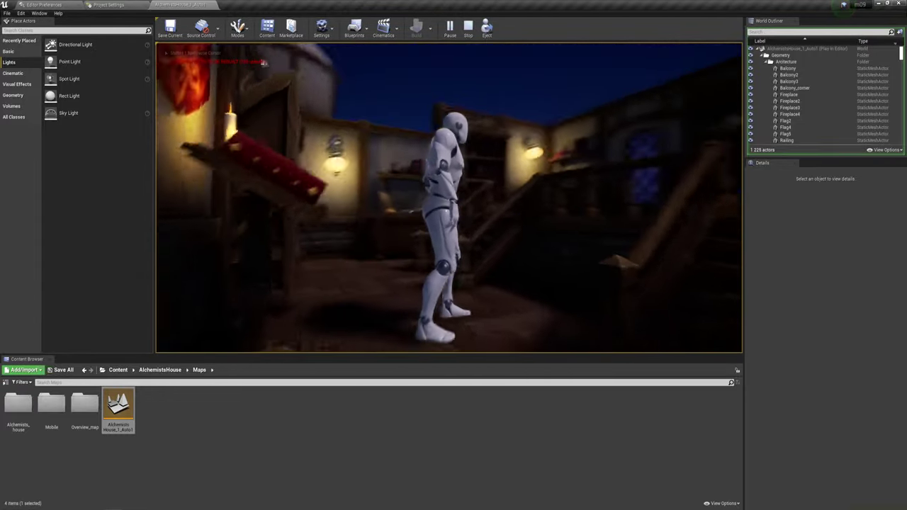
pyautogui.press('w')
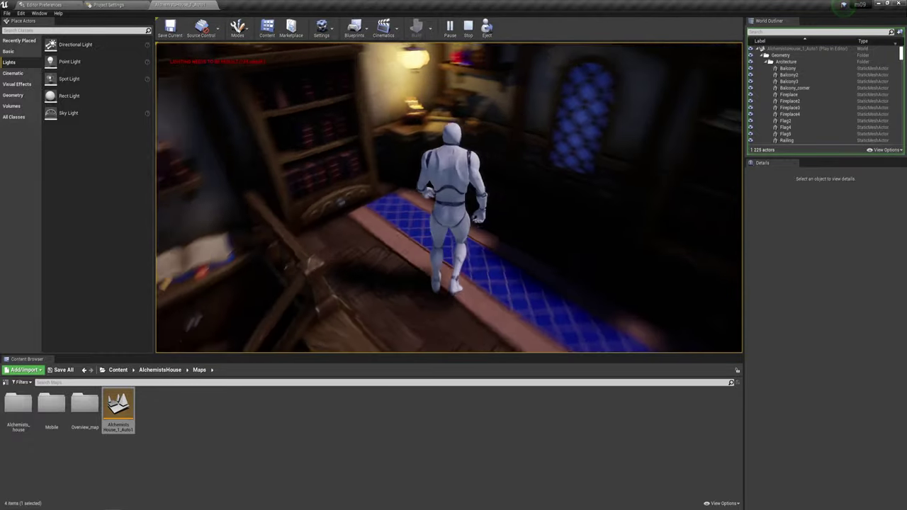
pyautogui.press('w')
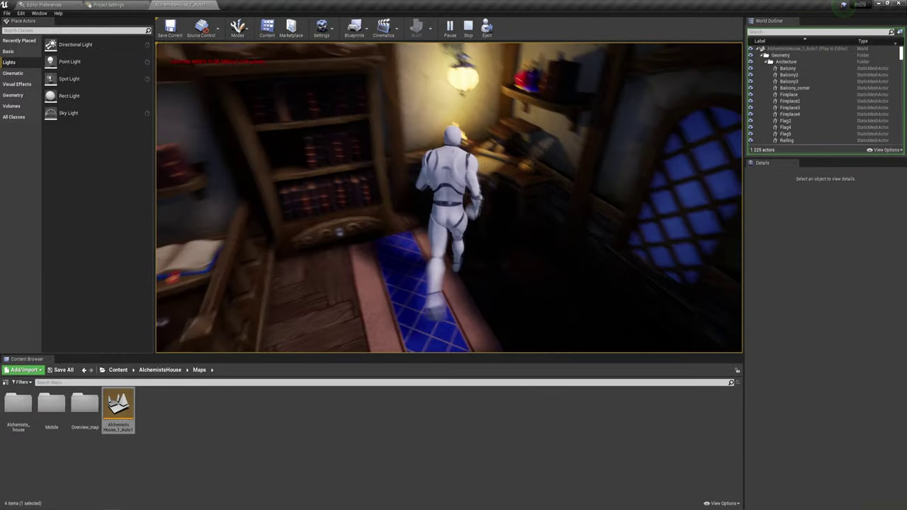
pyautogui.press('w')
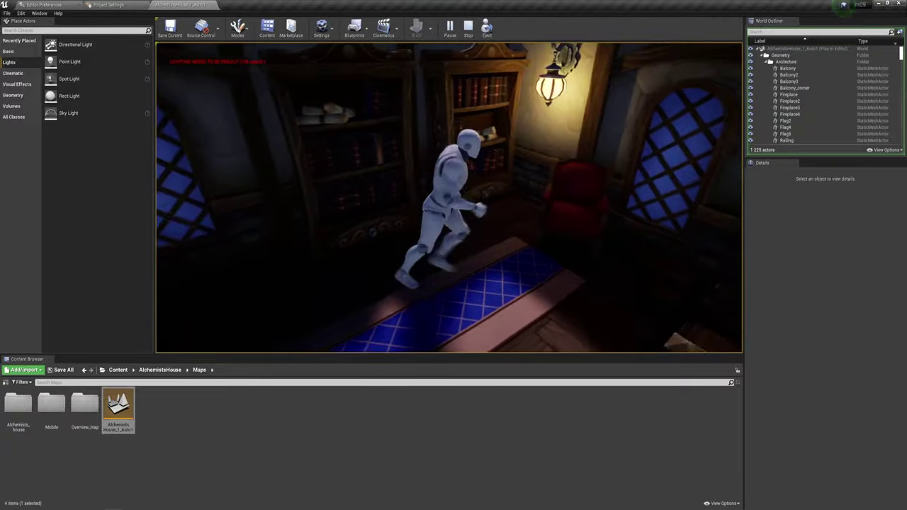
pyautogui.press('w')
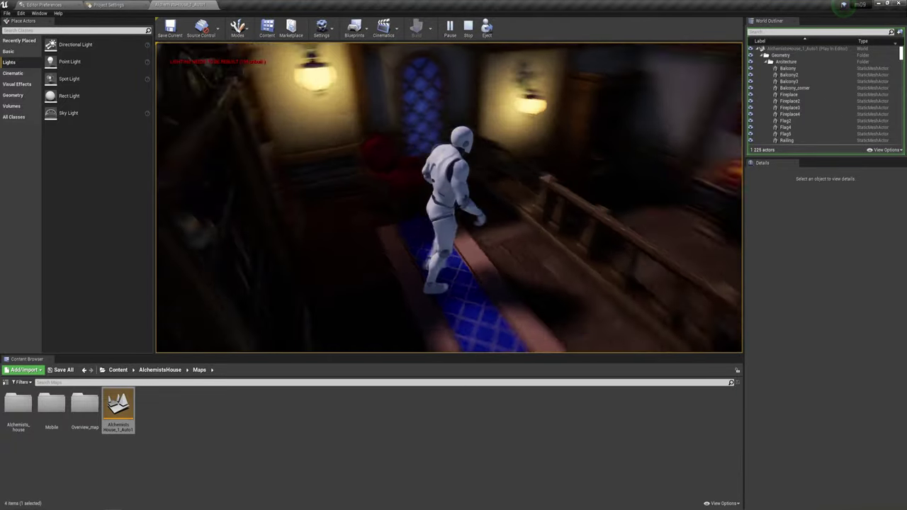
pyautogui.press('w')
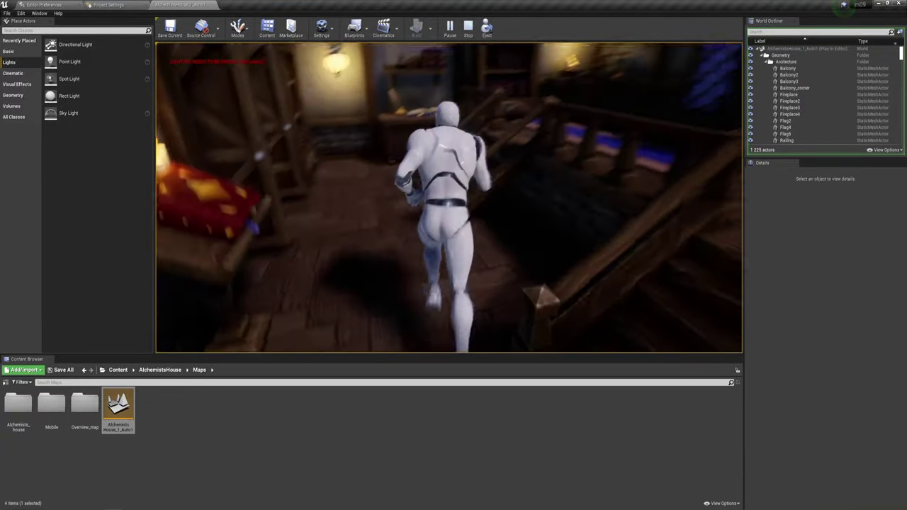
pyautogui.press('w')
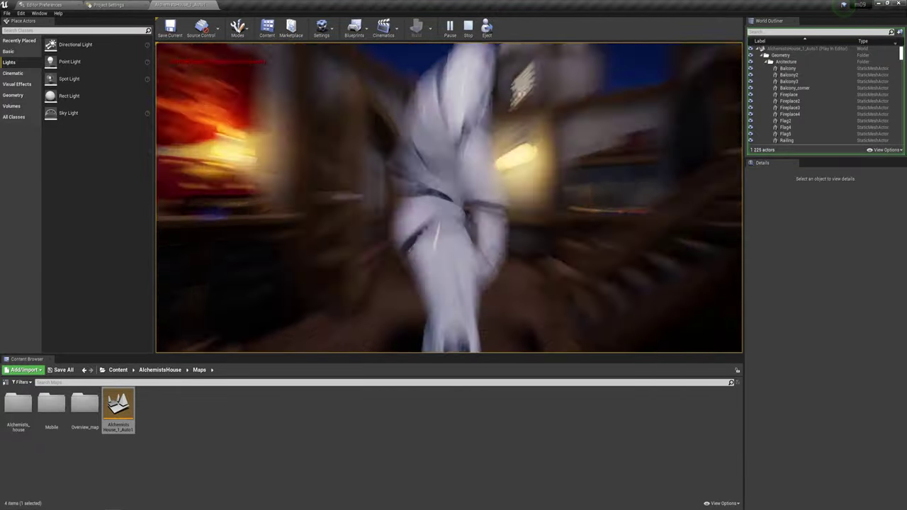
pyautogui.press('w')
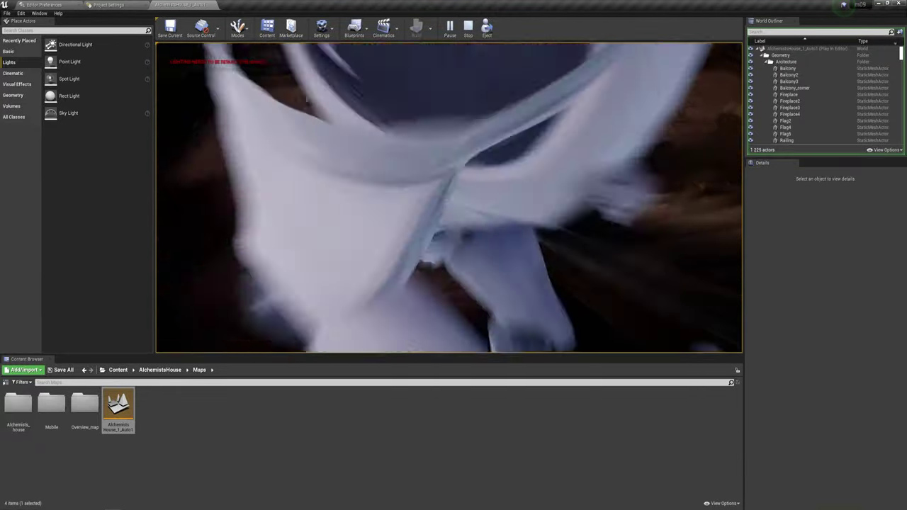
pyautogui.press('w')
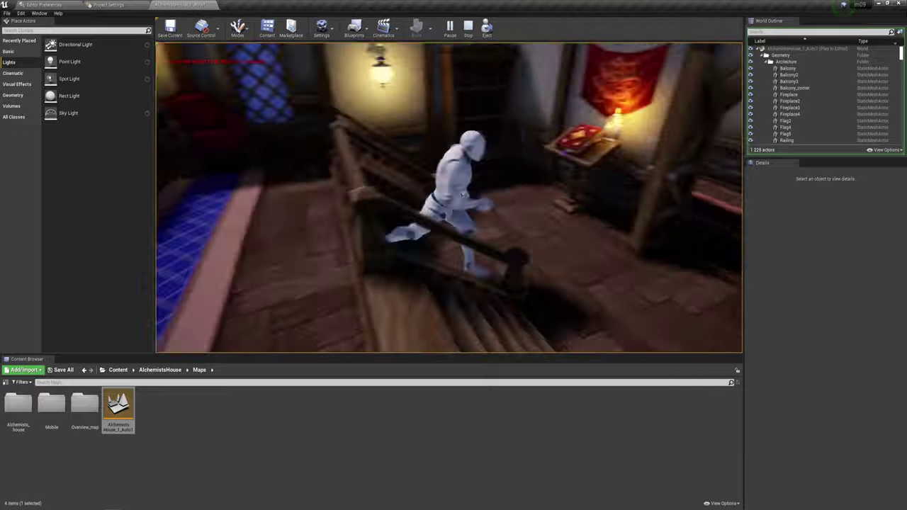
pyautogui.press('w')
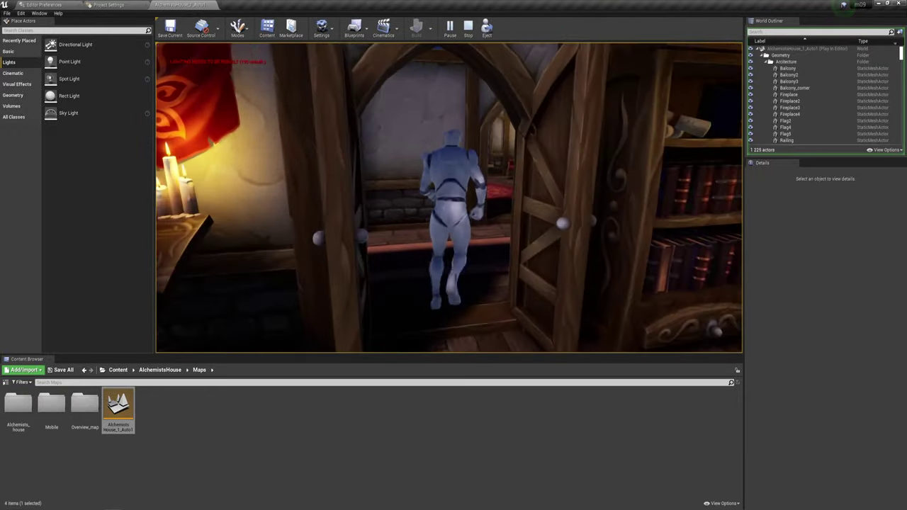
# Run through the corridors, lamp-lit room and balcony room, then stop the play session.
pyautogui.press('w')
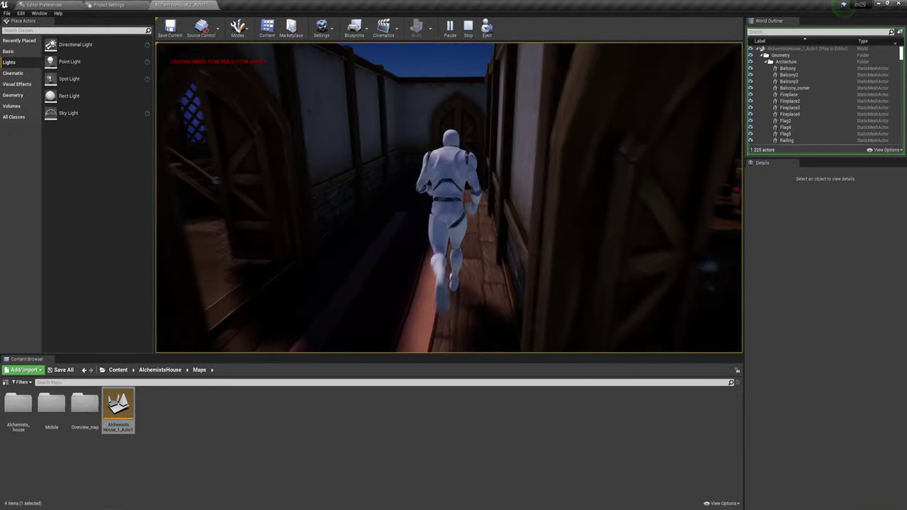
pyautogui.press('w')
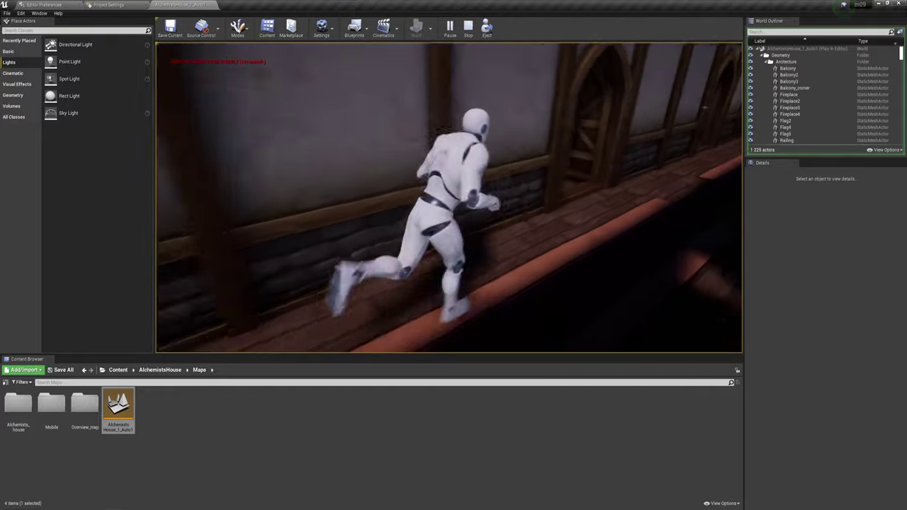
pyautogui.press('w')
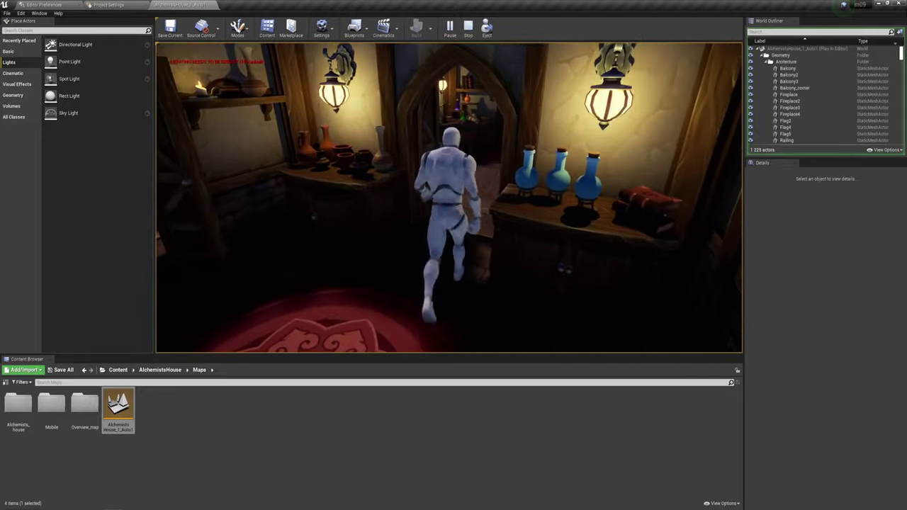
pyautogui.press('w')
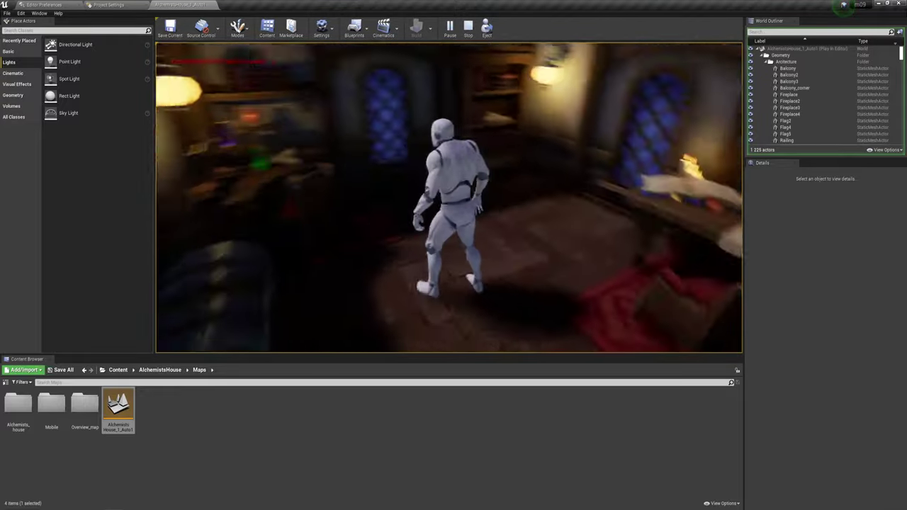
pyautogui.press('w')
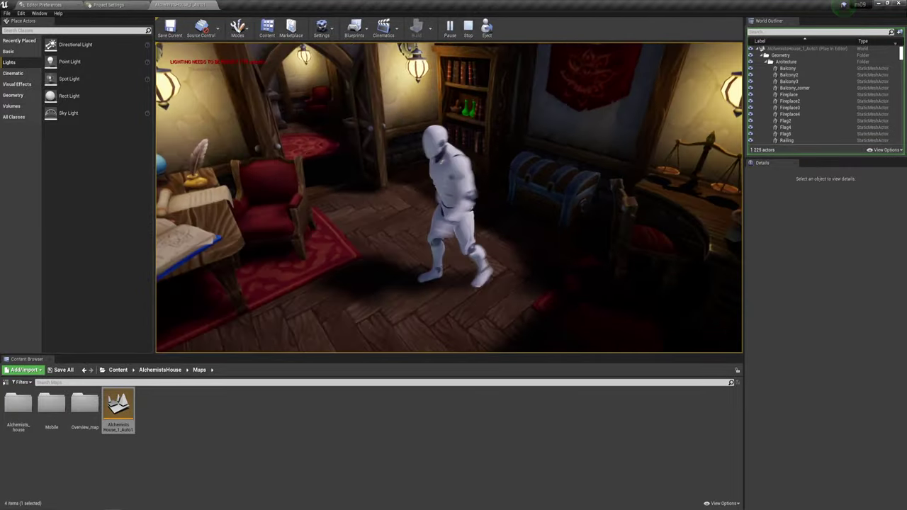
pyautogui.press('w')
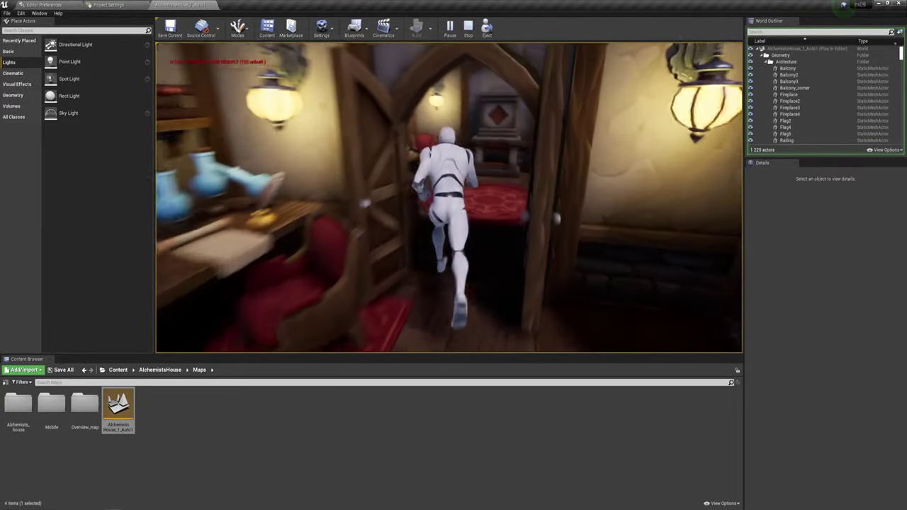
pyautogui.press('w')
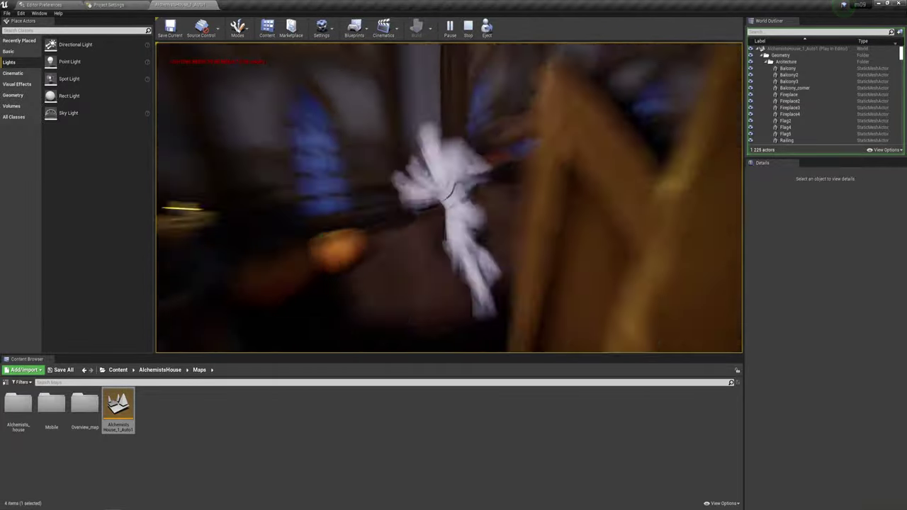
pyautogui.press('w')
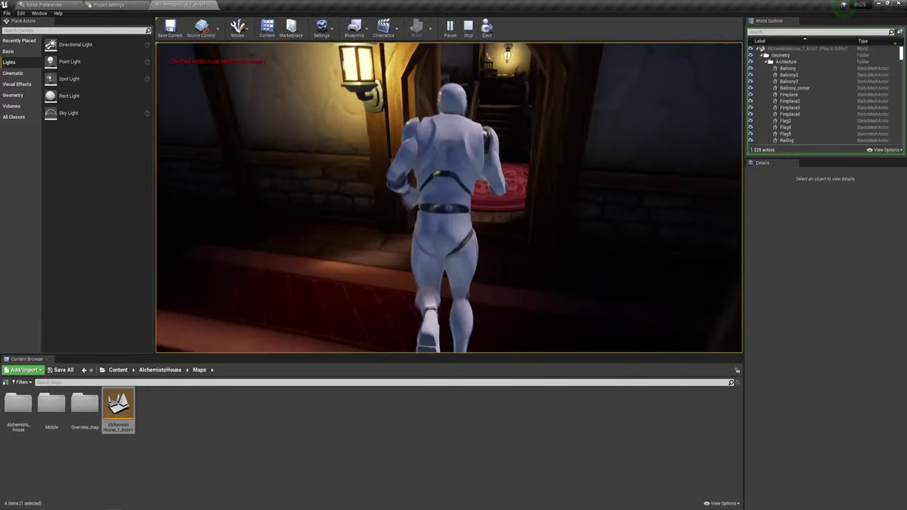
pyautogui.press('w')
pyautogui.press('w')
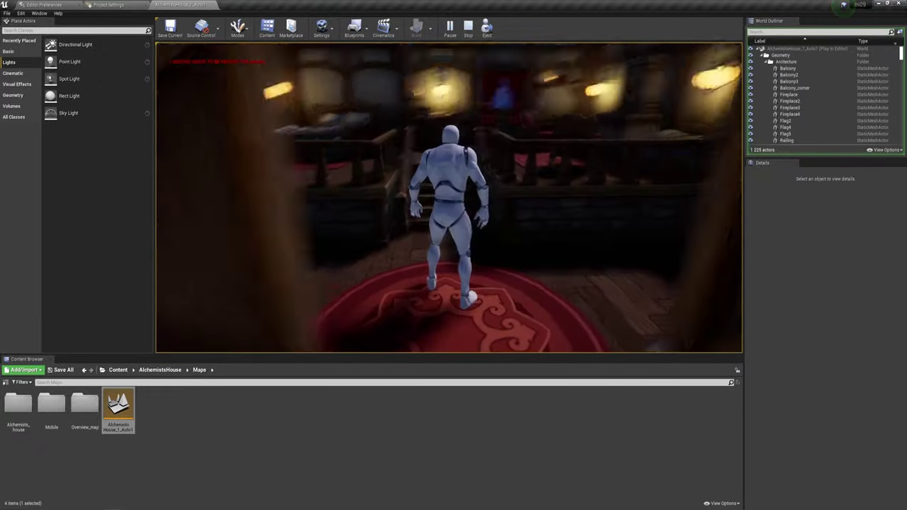
pyautogui.press('w')
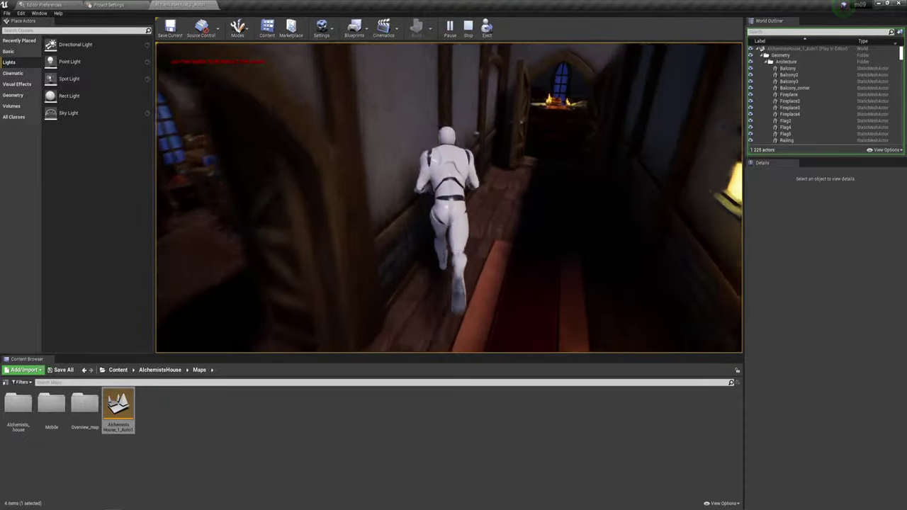
pyautogui.press('w')
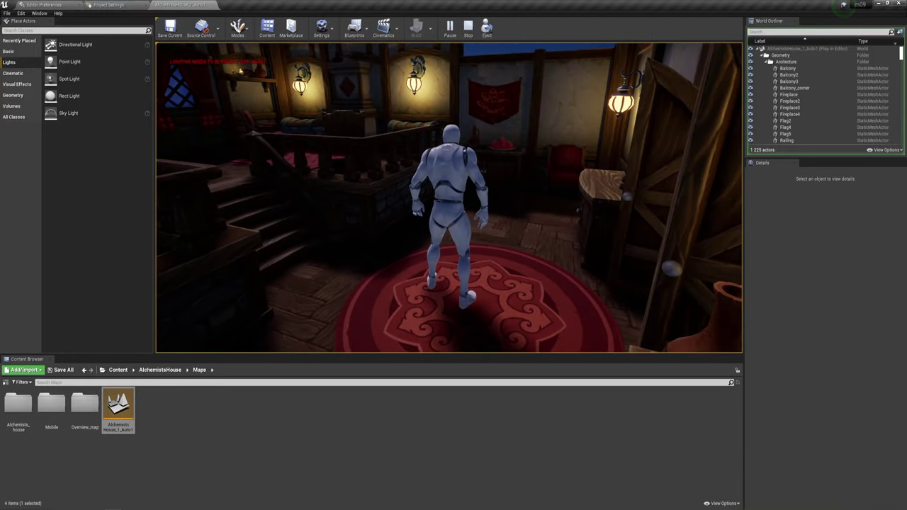
pyautogui.press('Escape')
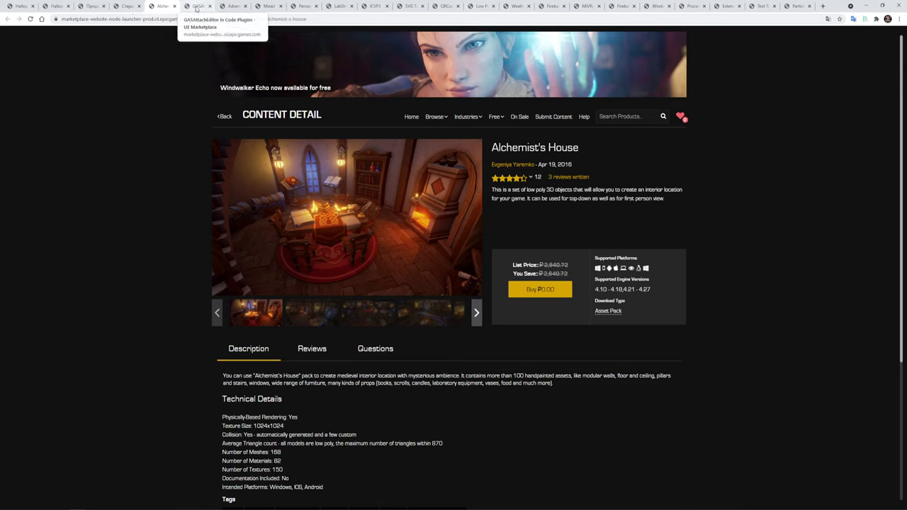
# Translate the GASAttachEditor page into Russian and scroll through its description.
pyautogui.click(196, 7)
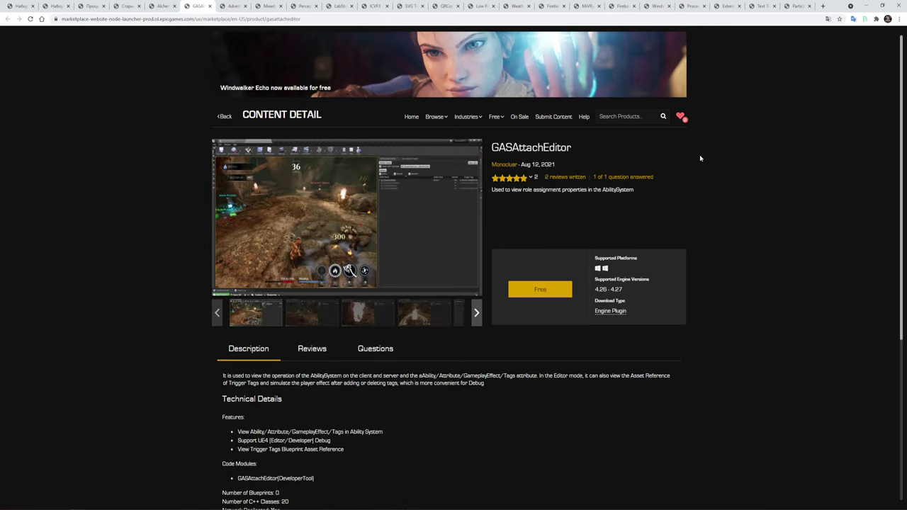
pyautogui.rightClick(718, 155)
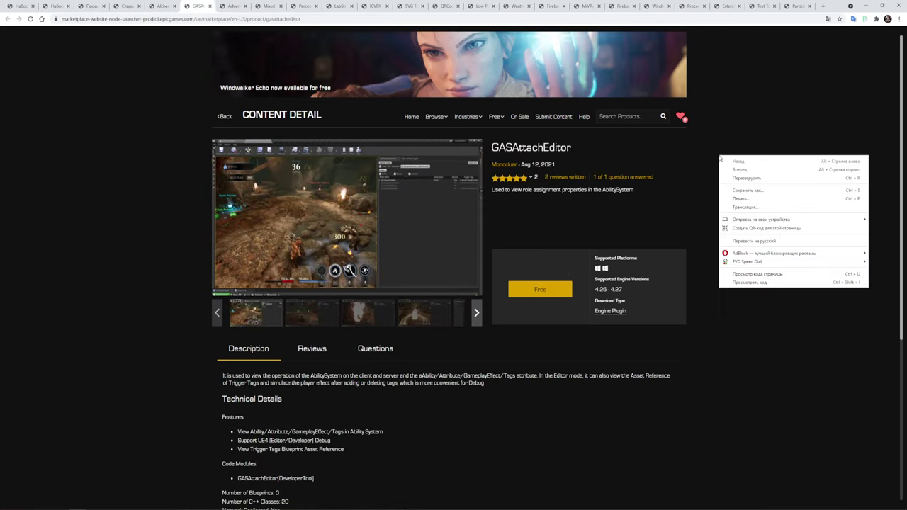
pyautogui.click(767, 243)
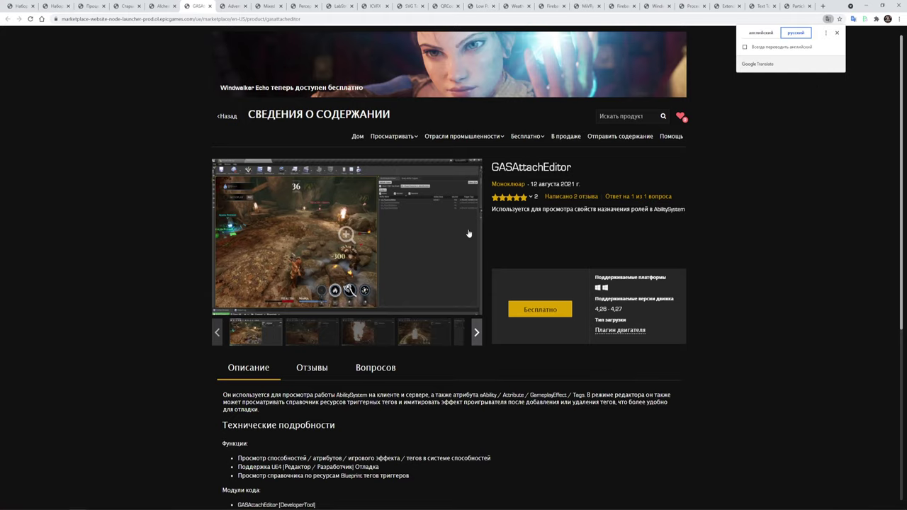
pyautogui.click(574, 228)
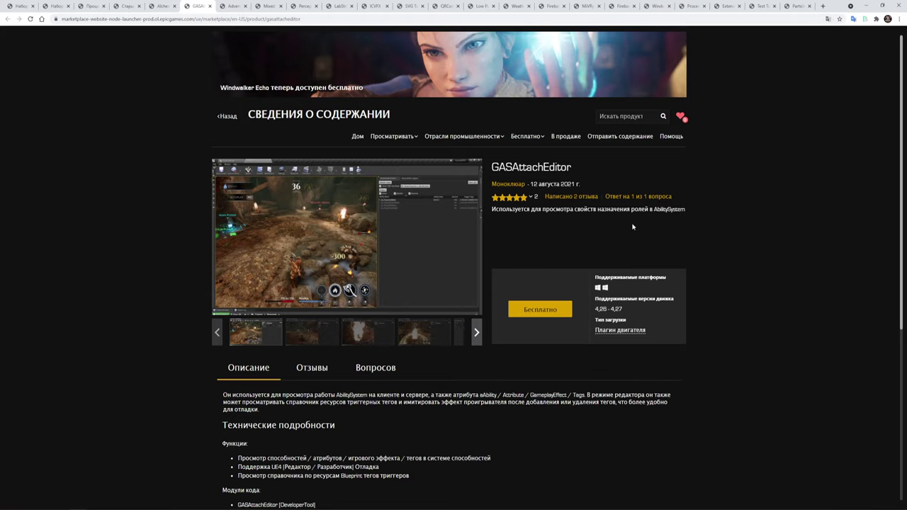
pyautogui.scroll(-3, 650, 236)
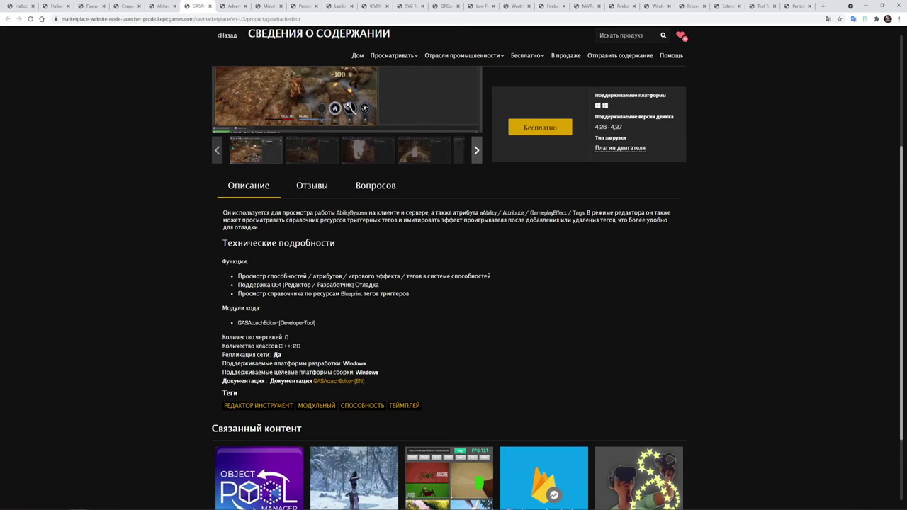
pyautogui.scroll(2, 464, 287)
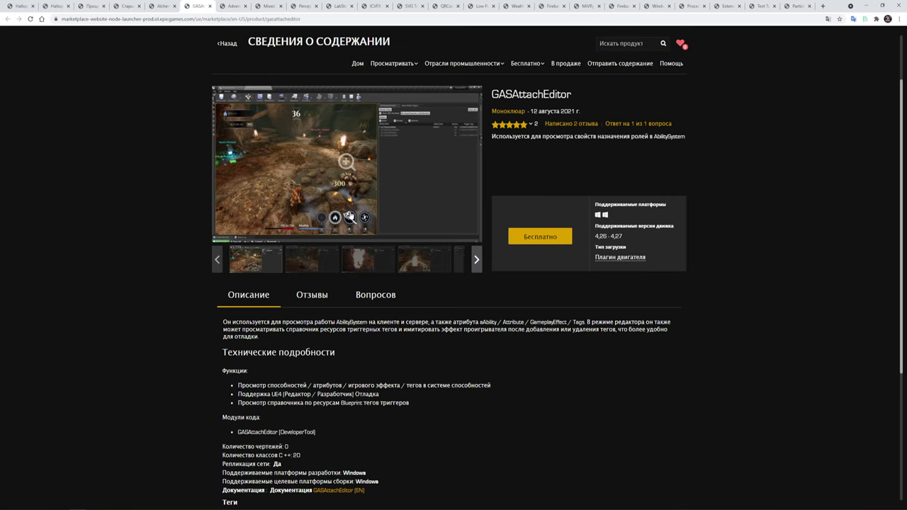
pyautogui.scroll(-1, 349, 216)
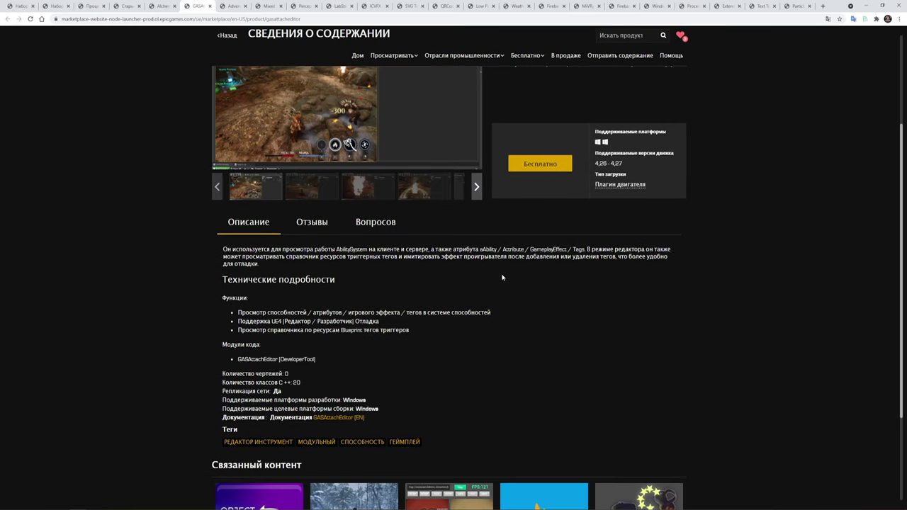
# Translate the Adventure Character page into Russian.
pyautogui.click(233, 6)
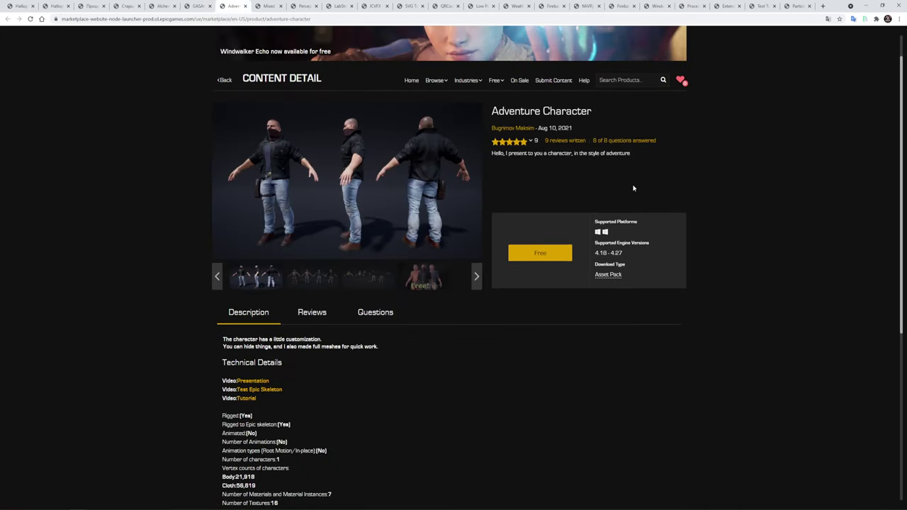
pyautogui.rightClick(731, 148)
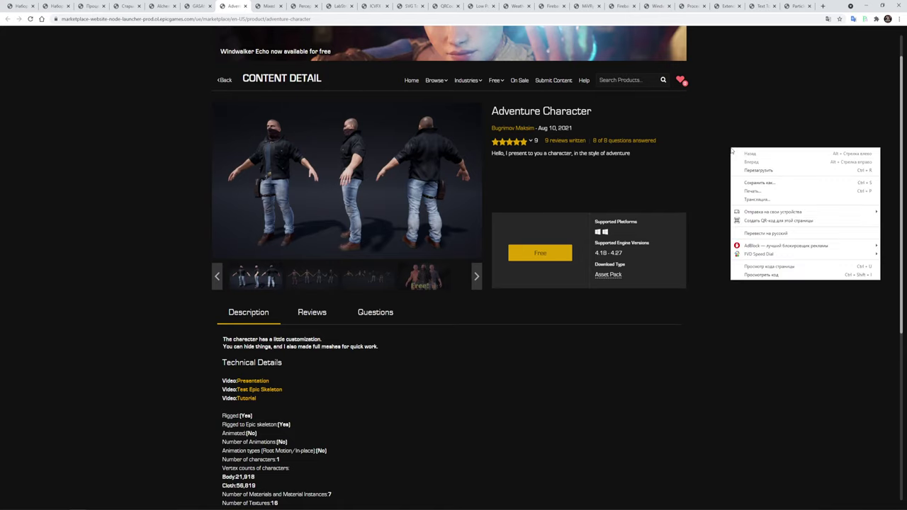
pyautogui.click(786, 234)
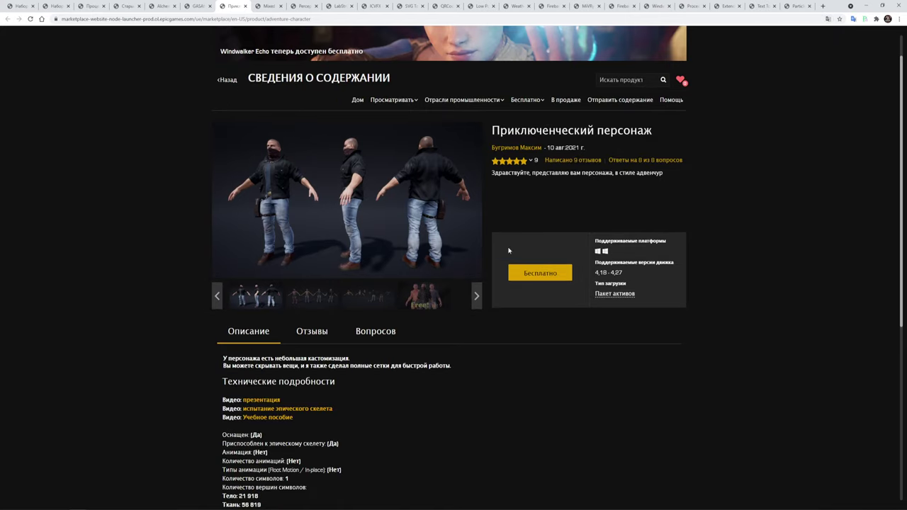
# View the four-character, body-parts and Free! gallery images.
pyautogui.click(309, 297)
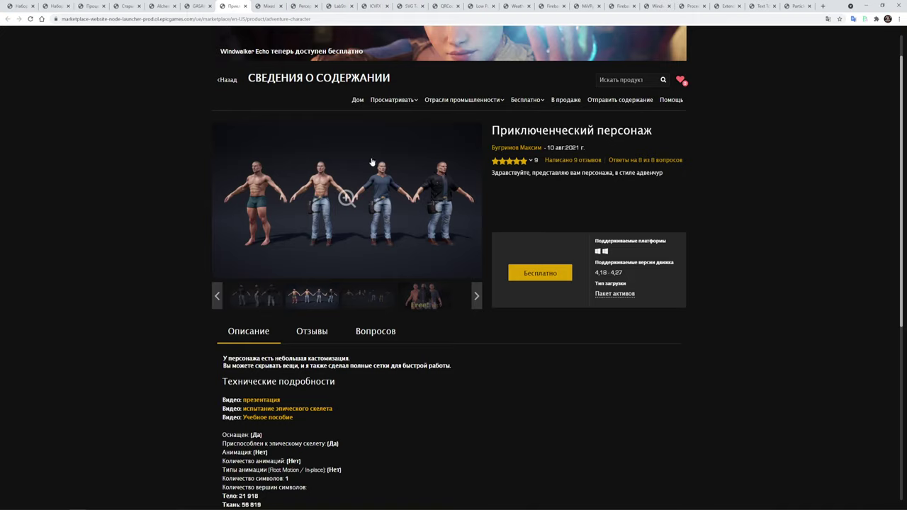
pyautogui.click(388, 299)
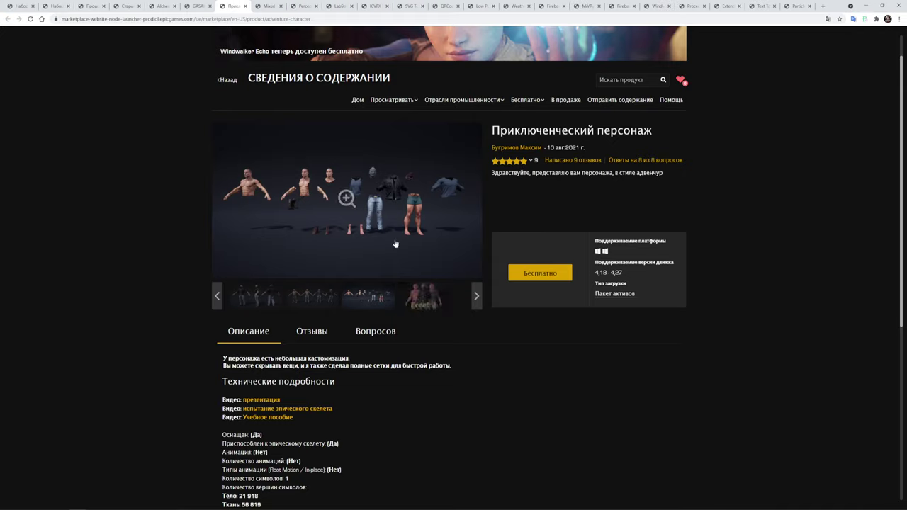
pyautogui.click(431, 298)
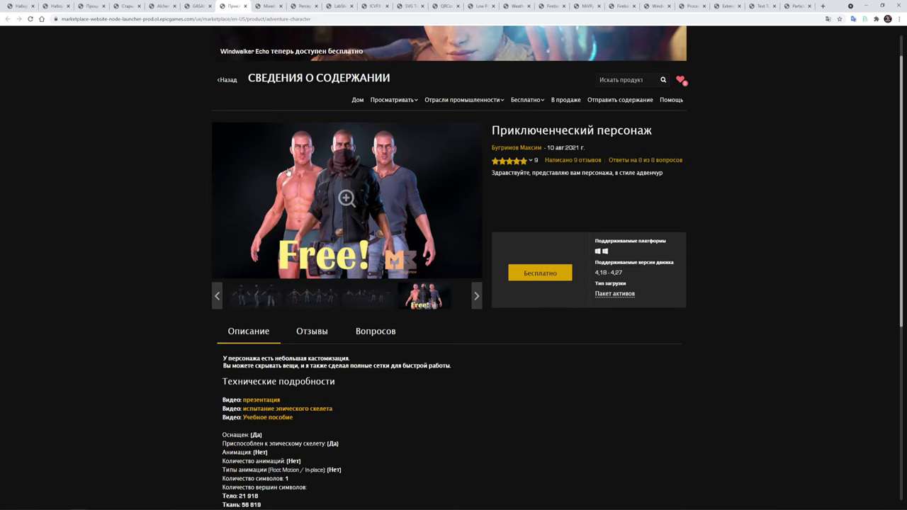
pyautogui.scroll(-3, 362, 281)
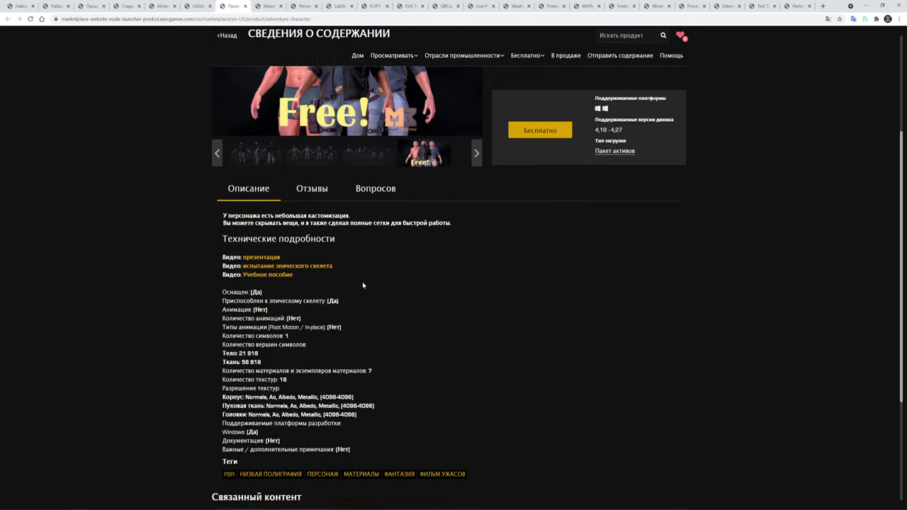
pyautogui.scroll(2, 362, 282)
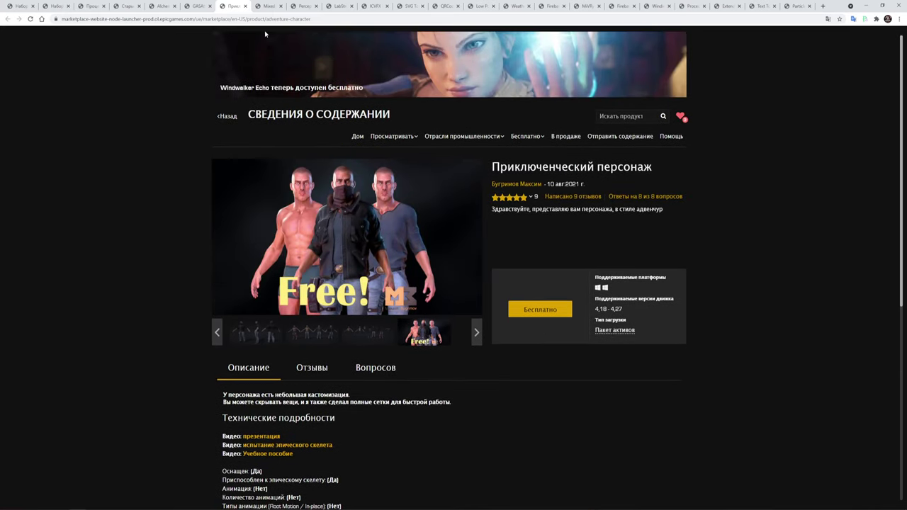
# Translate the Mixed Reality Toolkit Hub page into Russian.
pyautogui.click(267, 6)
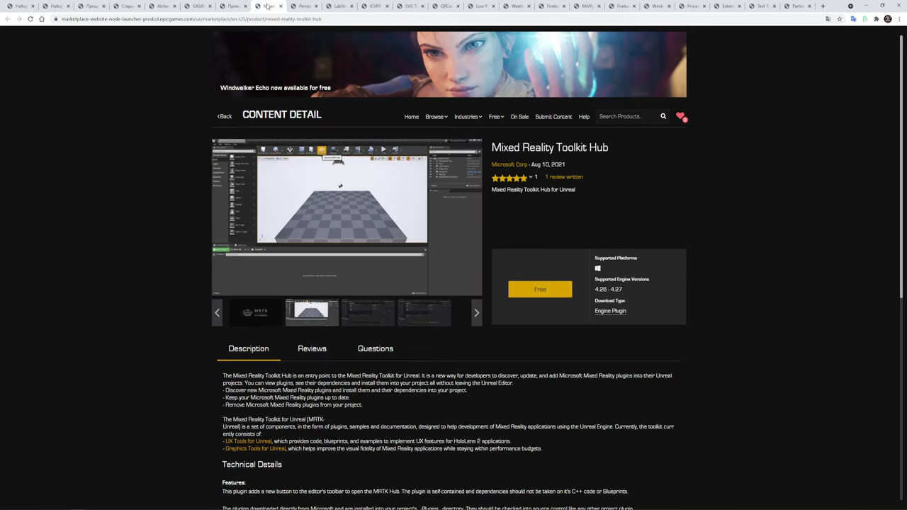
pyautogui.rightClick(722, 161)
pyautogui.moveTo(766, 226)
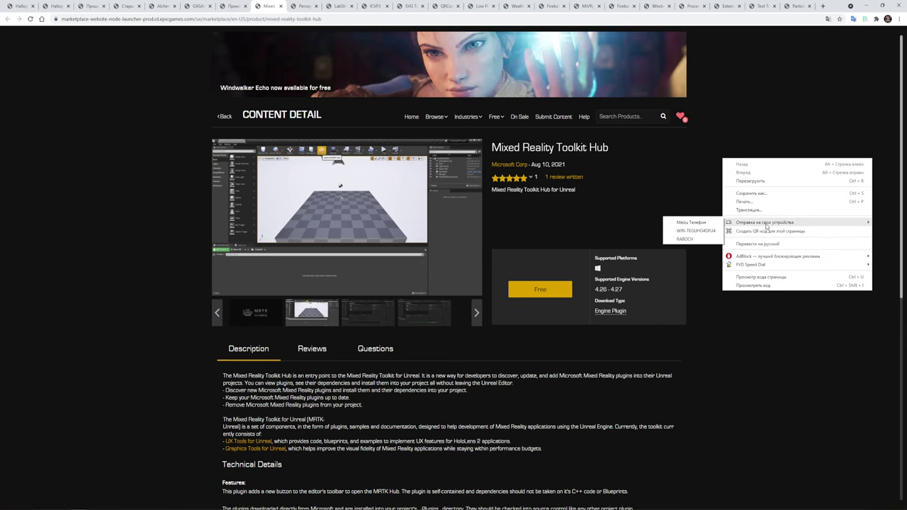
pyautogui.click(756, 244)
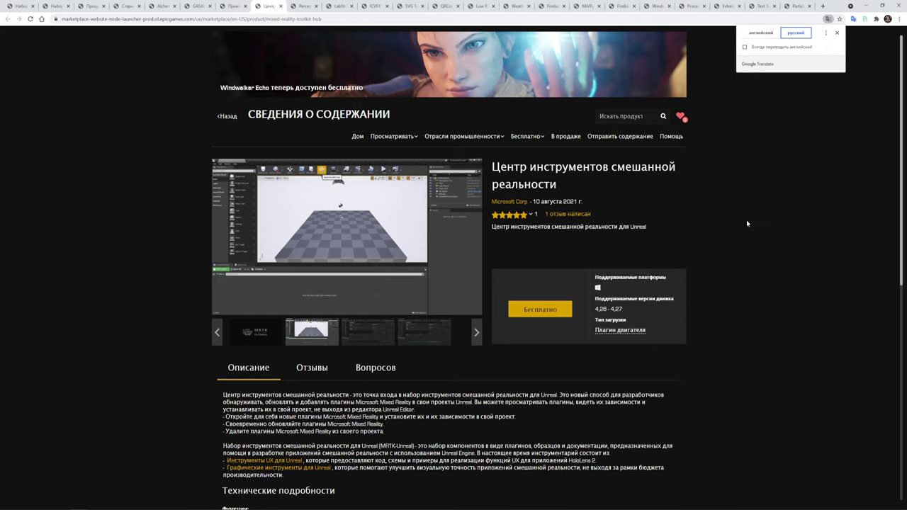
# View the package window and checkerboard viewport screenshots, then scroll the page.
pyautogui.click(387, 330)
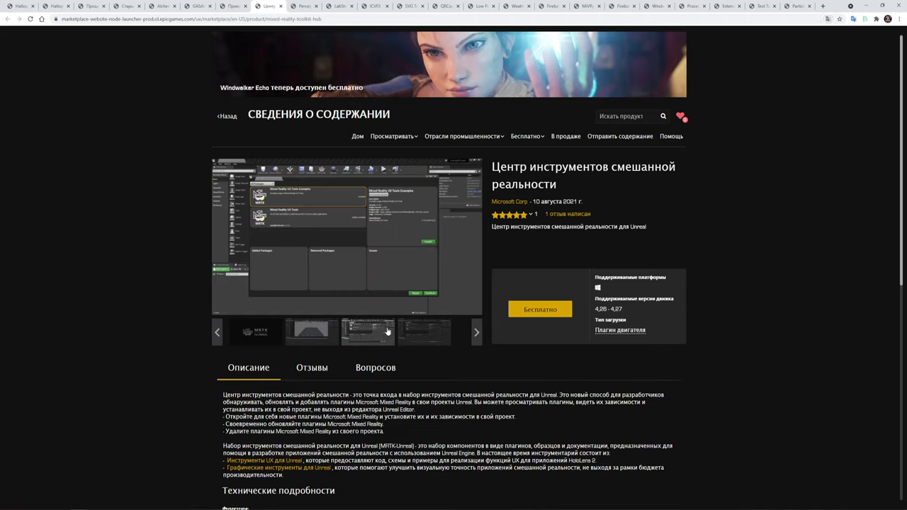
pyautogui.click(311, 331)
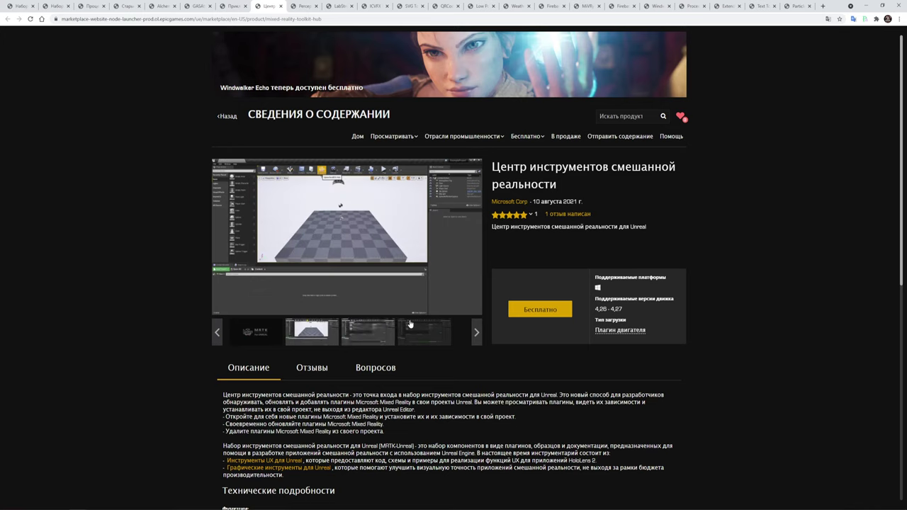
pyautogui.scroll(-3, 811, 184)
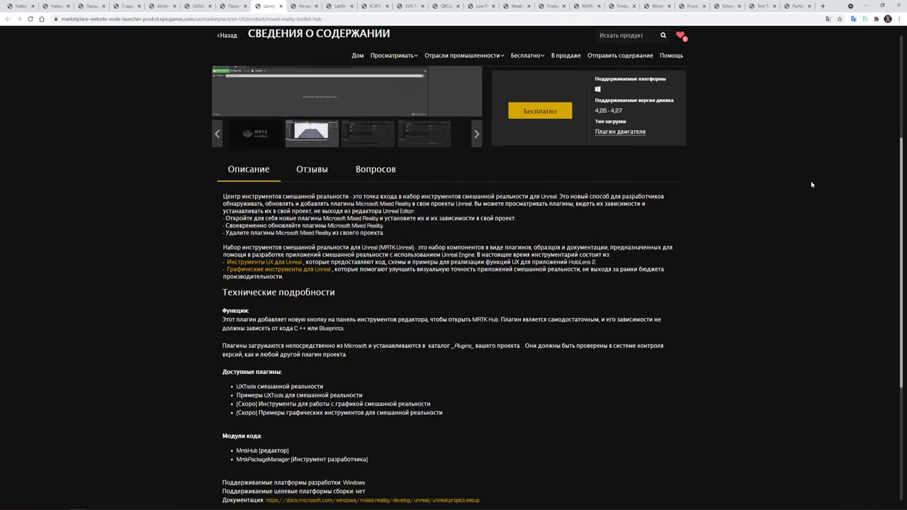
pyautogui.scroll(-2, 811, 184)
pyautogui.scroll(3, 777, 196)
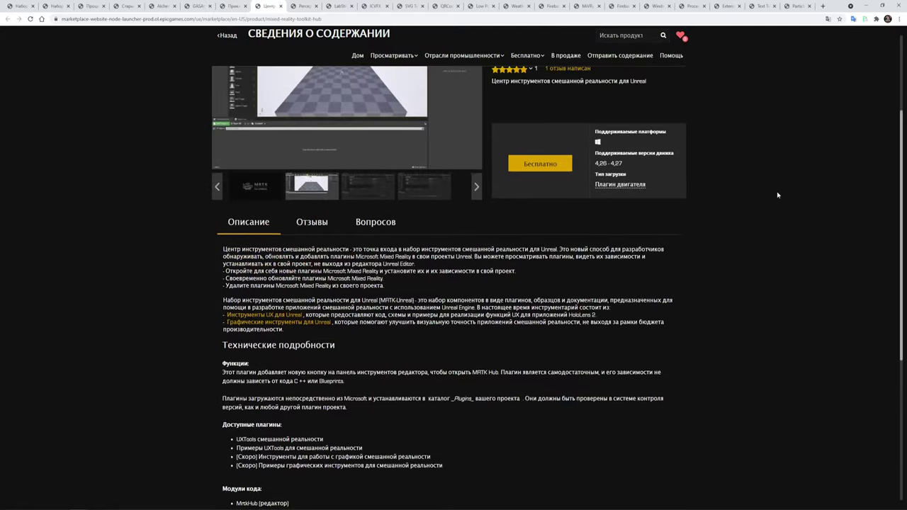
pyautogui.scroll(2, 761, 195)
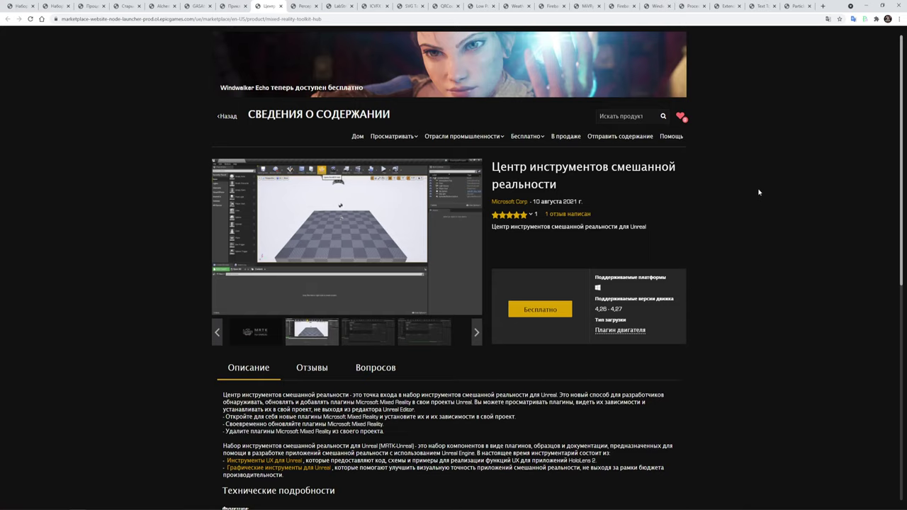
# Translate the Perception Extension page into Russian and scroll through its details.
pyautogui.click(307, 10)
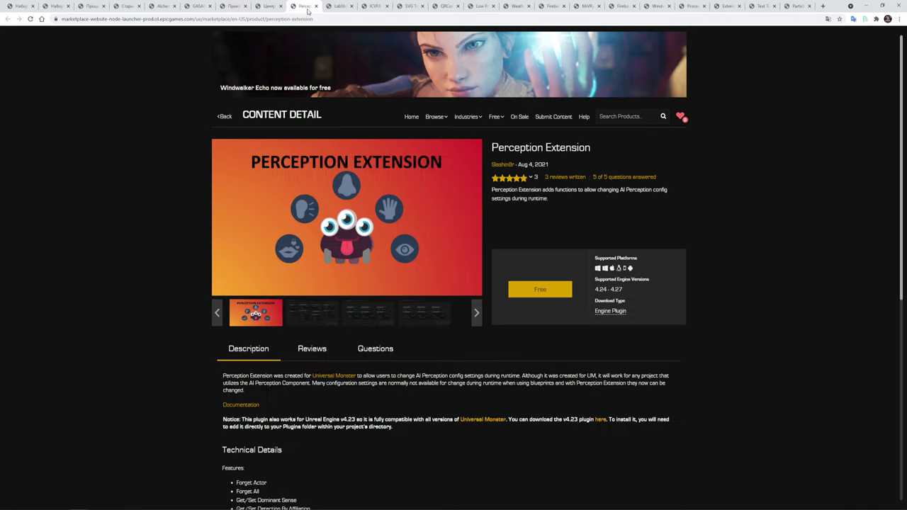
pyautogui.rightClick(737, 150)
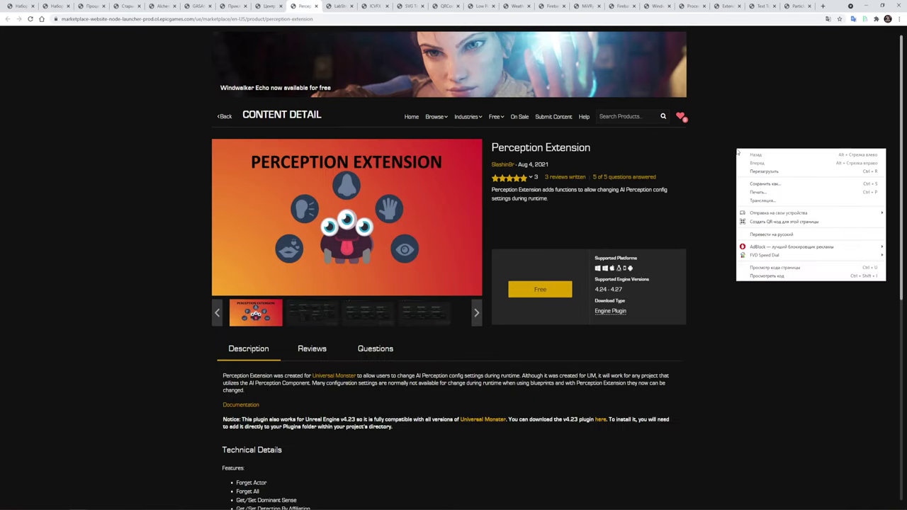
pyautogui.click(771, 234)
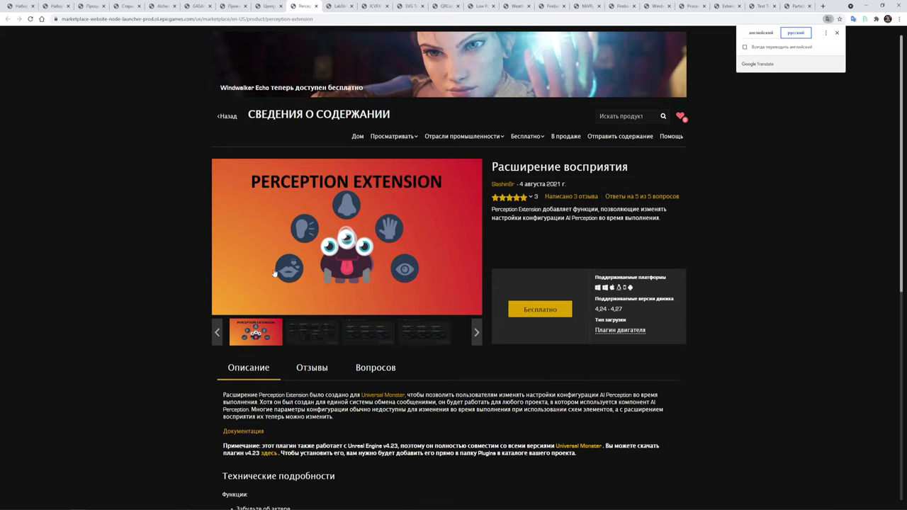
pyautogui.scroll(-2, 348, 376)
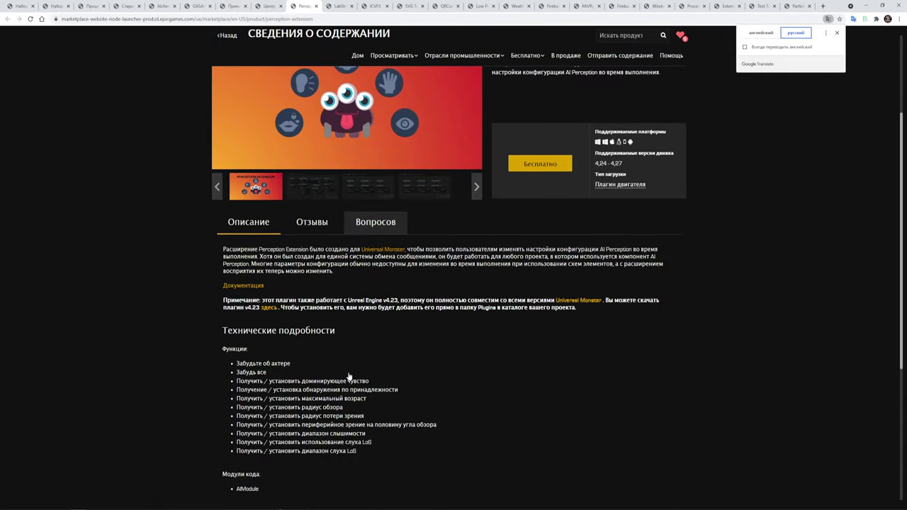
pyautogui.scroll(-1, 348, 376)
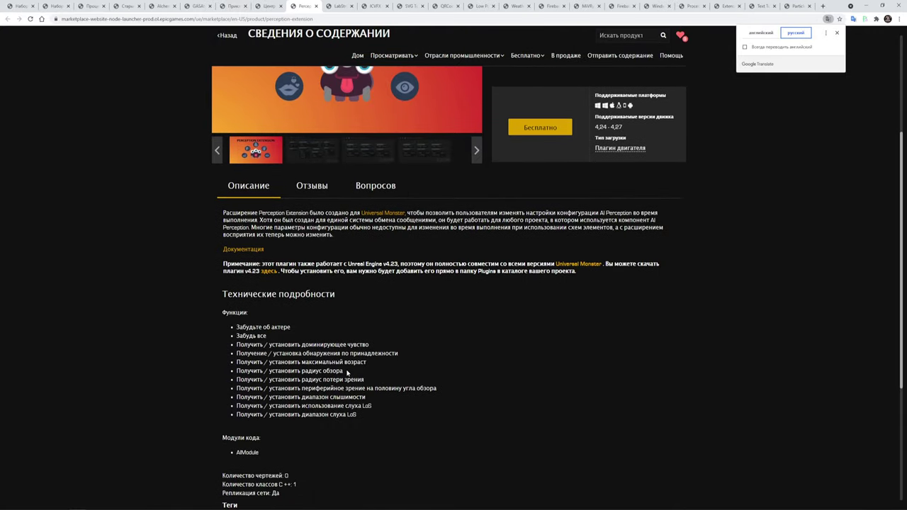
pyautogui.scroll(-2, 343, 320)
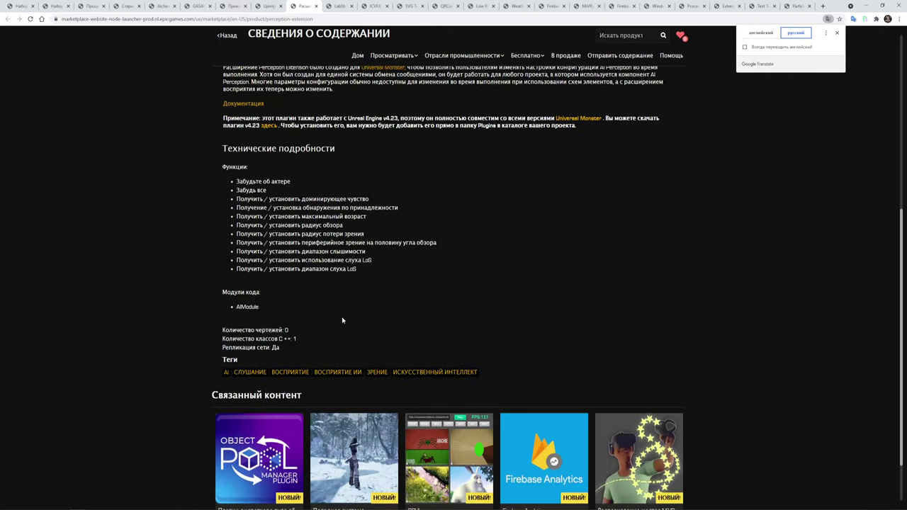
pyautogui.scroll(5, 342, 320)
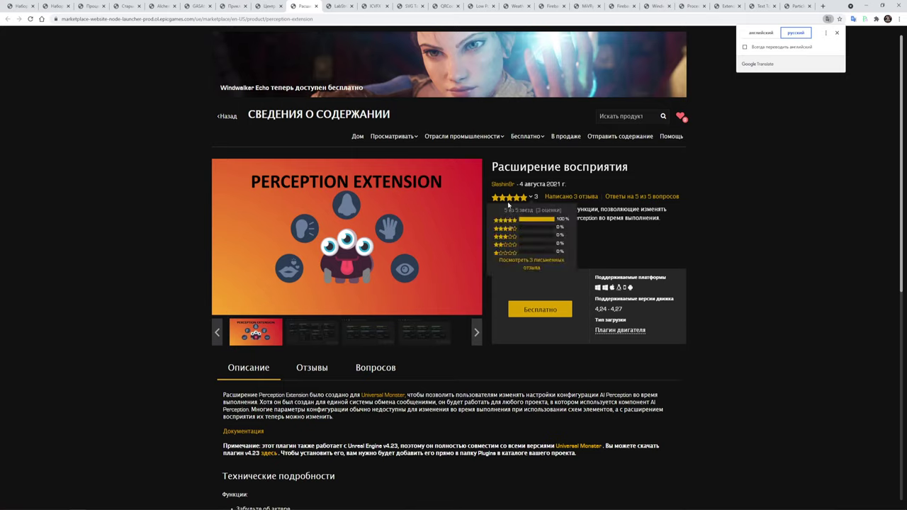
# Show the Blueprint gallery screenshot, then switch to the LabStreamingLayer Plugin page.
pyautogui.click(752, 225)
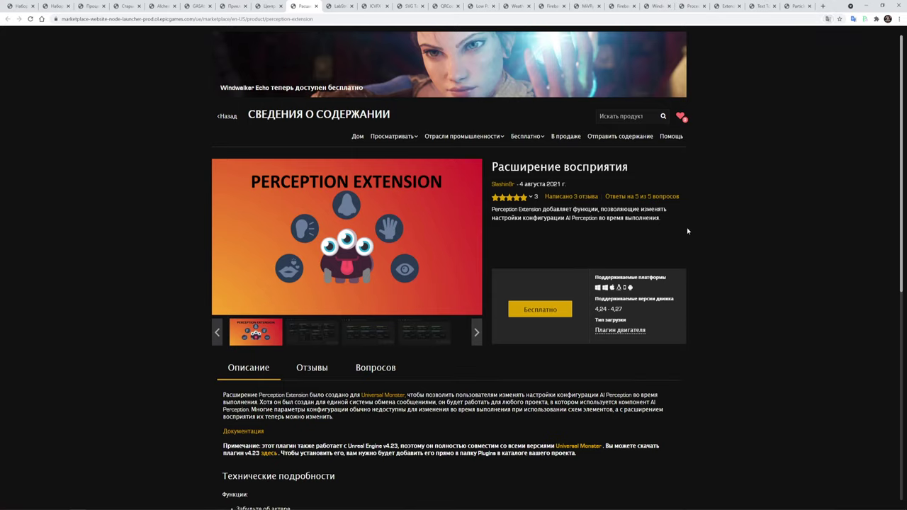
pyautogui.click(310, 340)
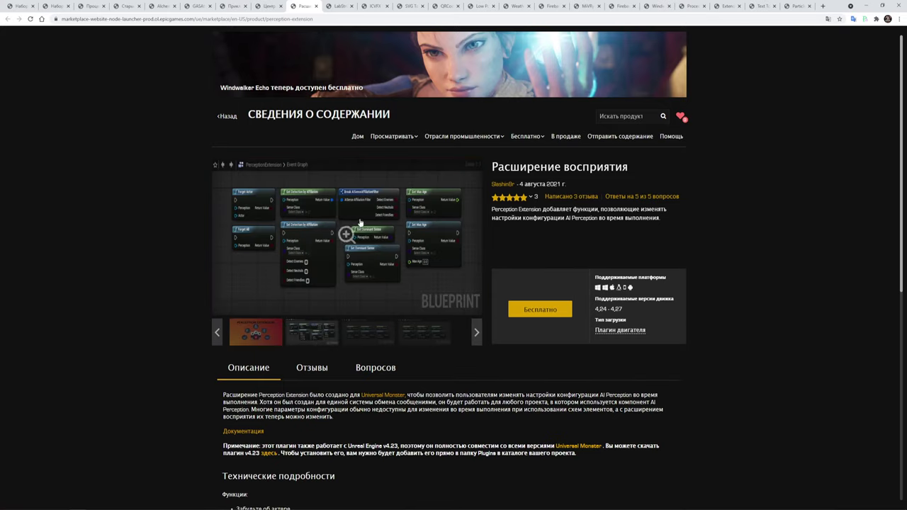
pyautogui.click(338, 7)
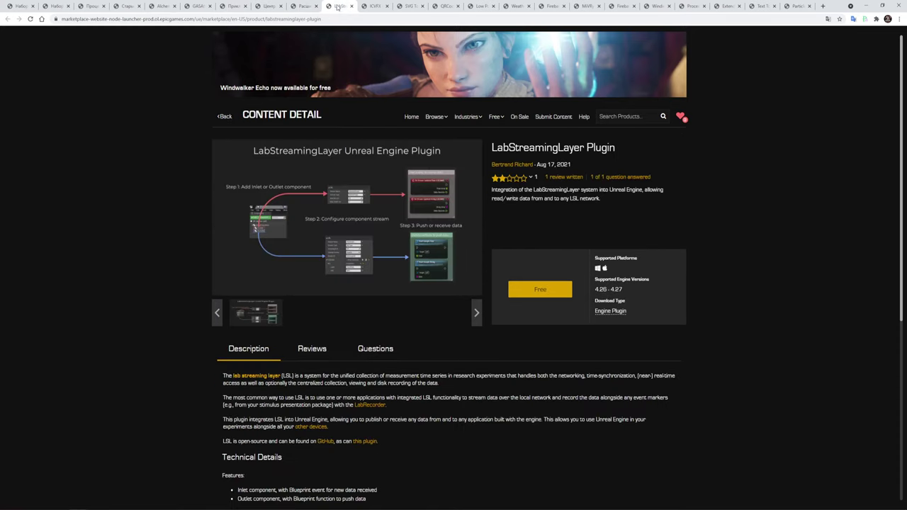
# Translate the LabStreamingLayer page into Russian and view its diagram full-screen.
pyautogui.rightClick(730, 188)
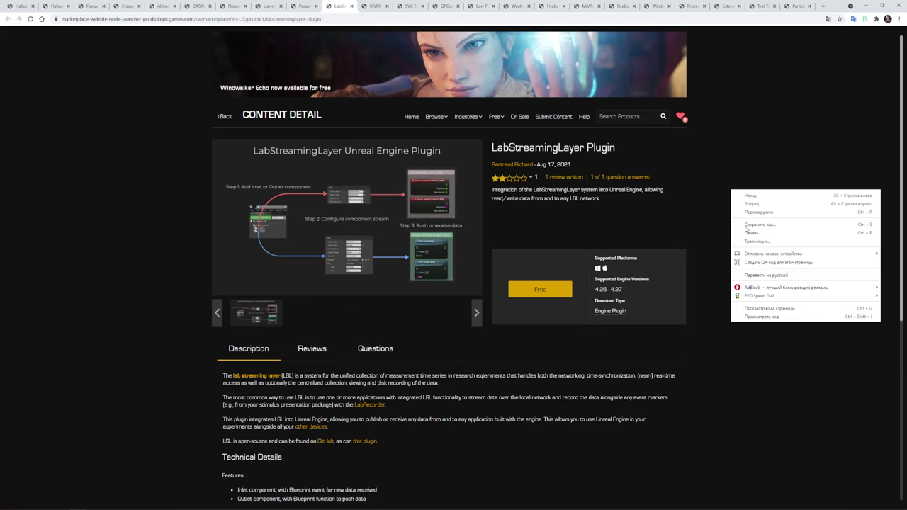
pyautogui.click(768, 277)
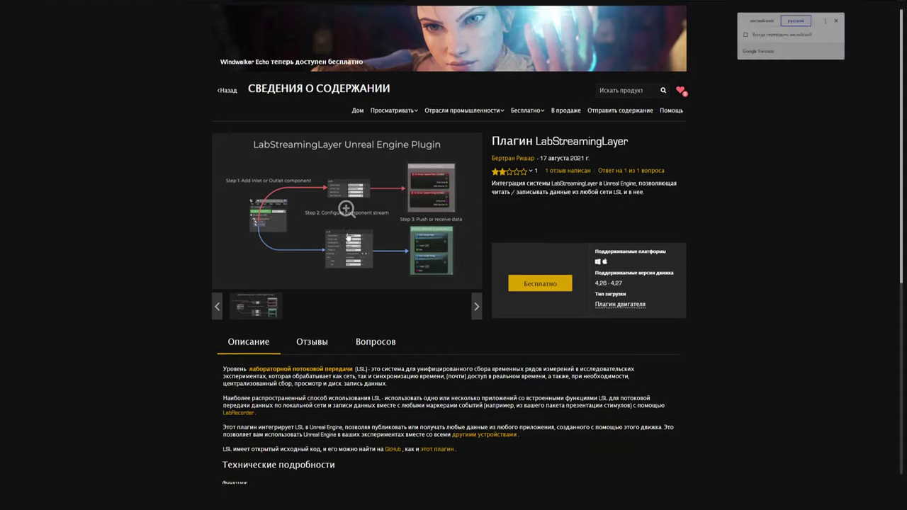
pyautogui.click(348, 238)
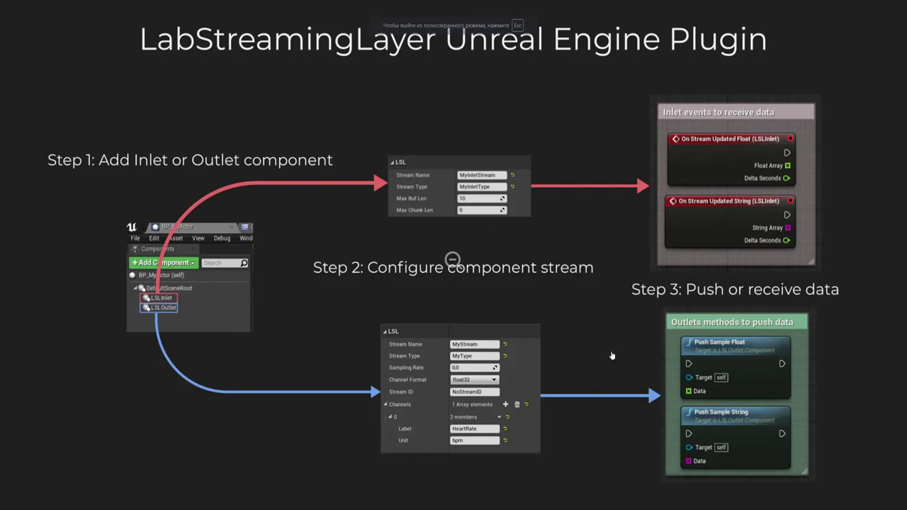
pyautogui.press('Escape')
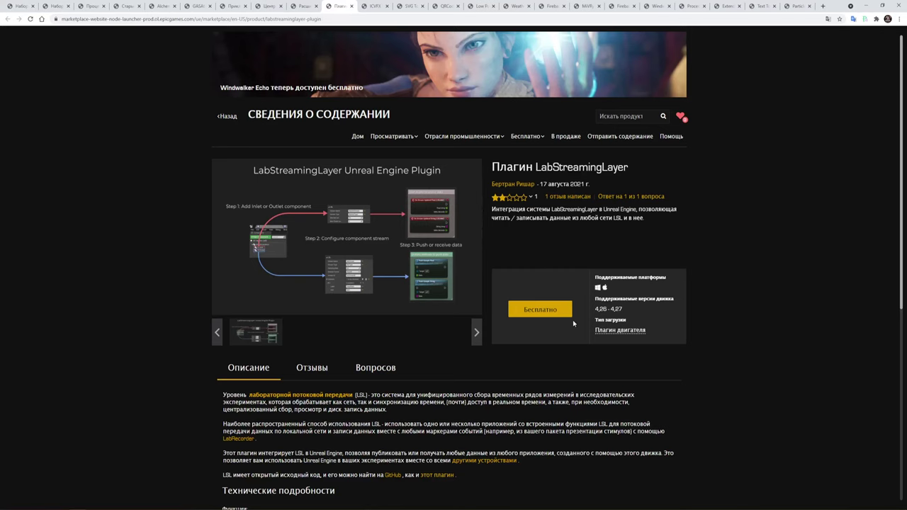
# Translate the ICVFX Production Test page into Russian.
pyautogui.click(379, 8)
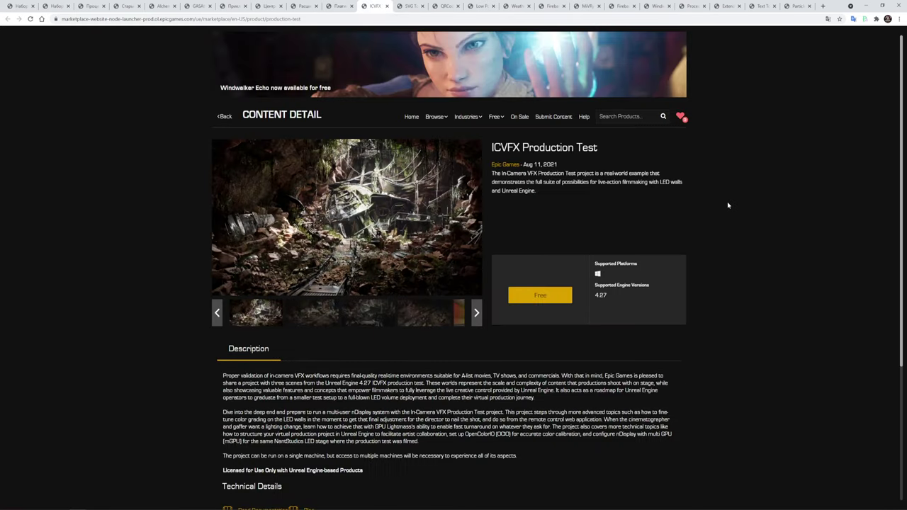
pyautogui.rightClick(727, 206)
pyautogui.click(724, 277)
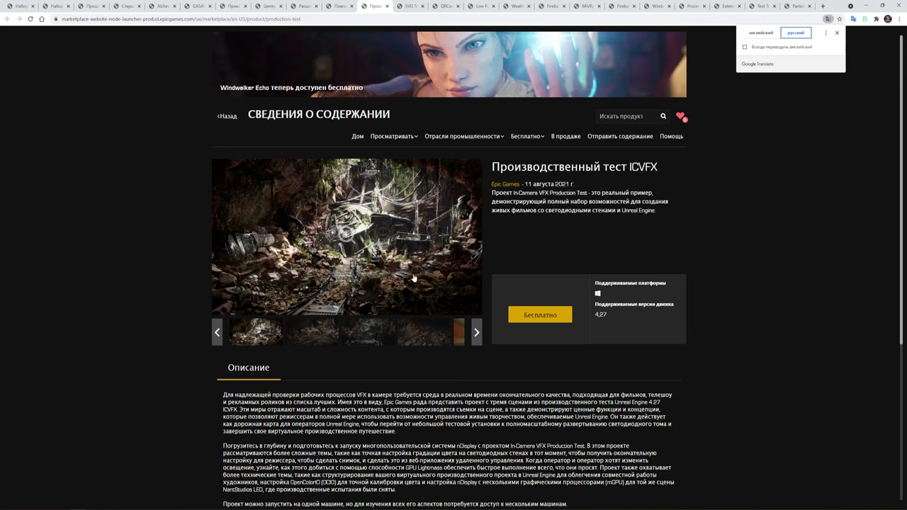
# Browse the ICVFX screenshots, including the green LED stage, then open SVG Tools.
pyautogui.click(333, 333)
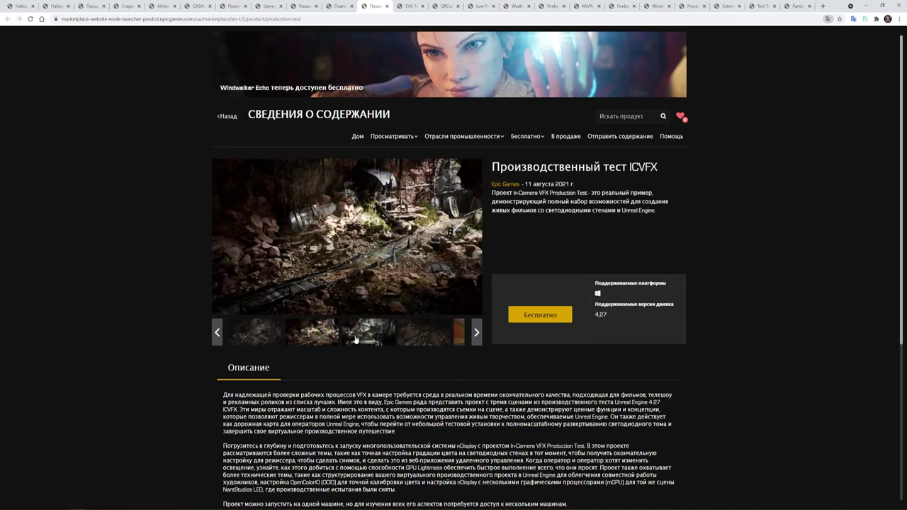
pyautogui.click(367, 335)
pyautogui.click(411, 339)
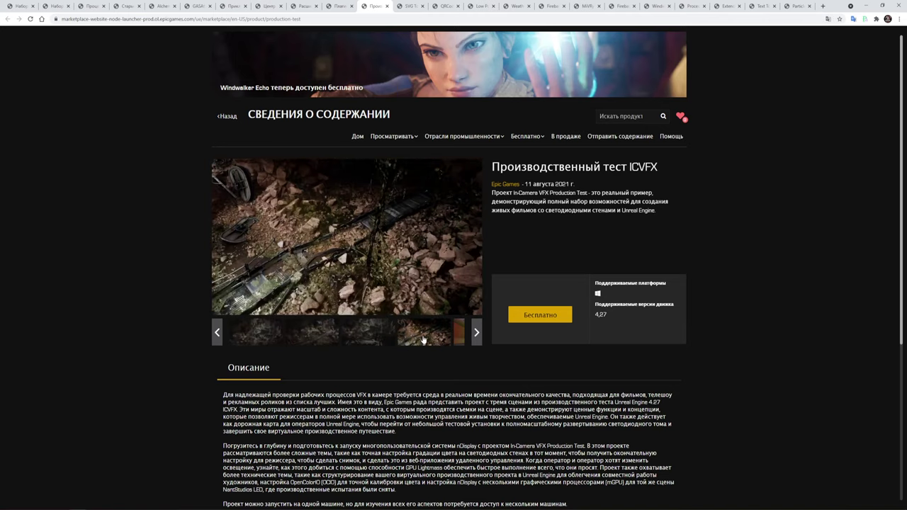
pyautogui.click(459, 334)
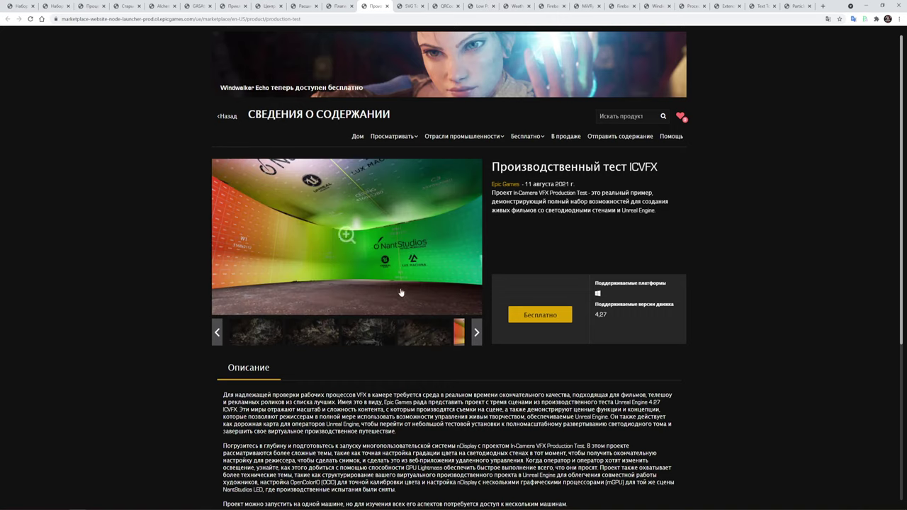
pyautogui.click(413, 333)
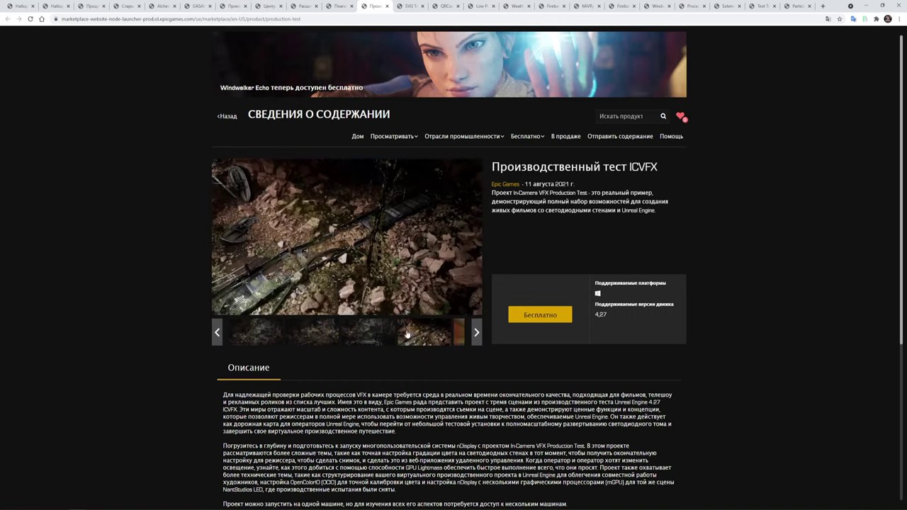
pyautogui.click(459, 333)
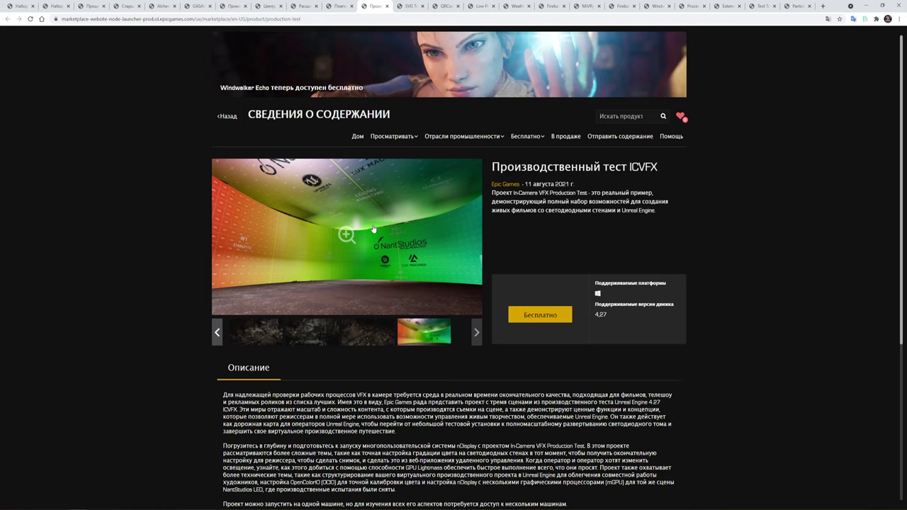
pyautogui.click(311, 332)
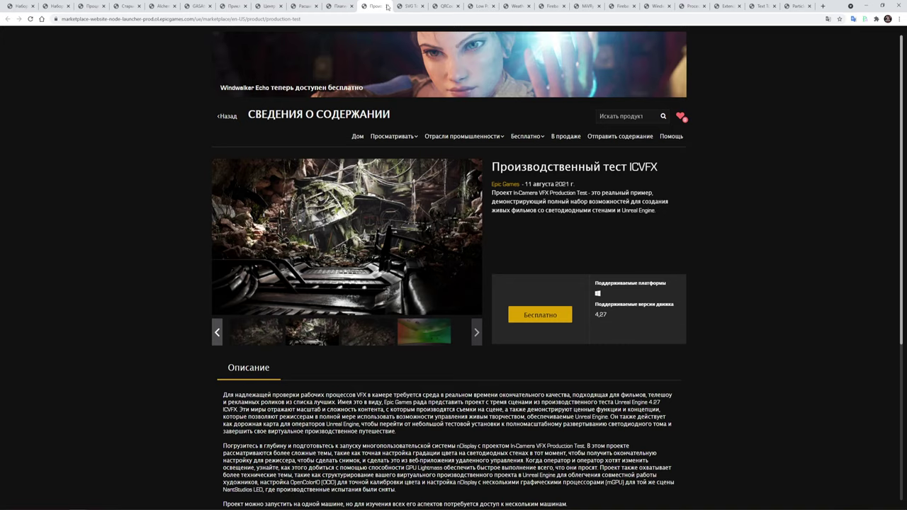
pyautogui.click(412, 7)
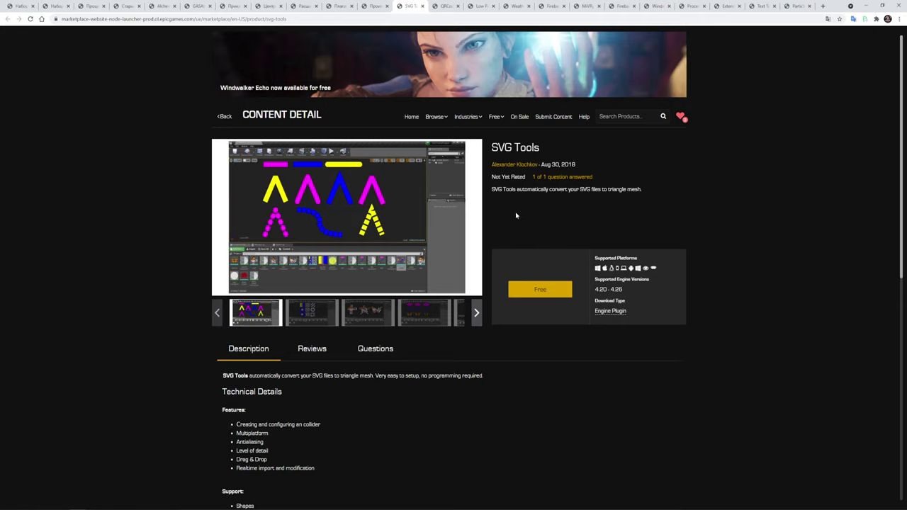
# View the SVG Tools tiger, butterfly and red-creature screenshots, then open QRCode Generator.
pyautogui.doubleClick(496, 189)
pyautogui.moveTo(496, 189); pyautogui.dragTo(628, 203)
pyautogui.click(323, 314)
pyautogui.click(381, 314)
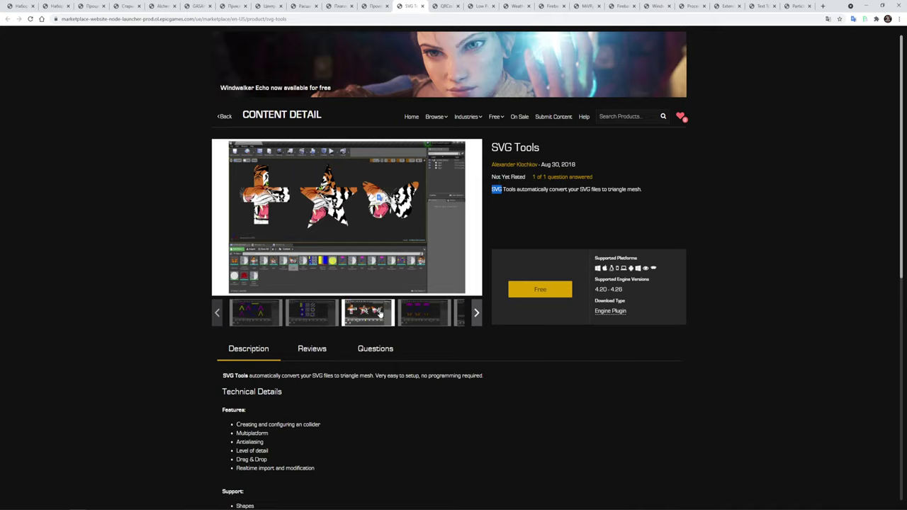
pyautogui.click(422, 312)
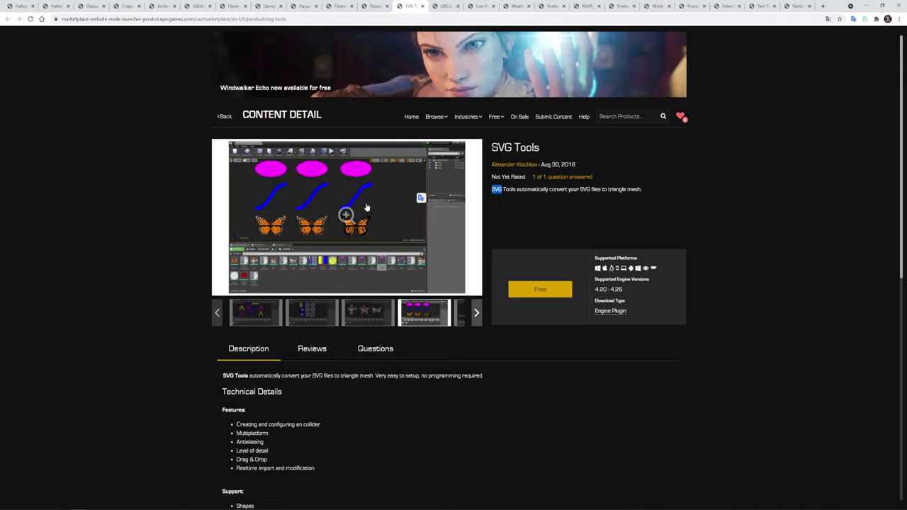
pyautogui.click(458, 319)
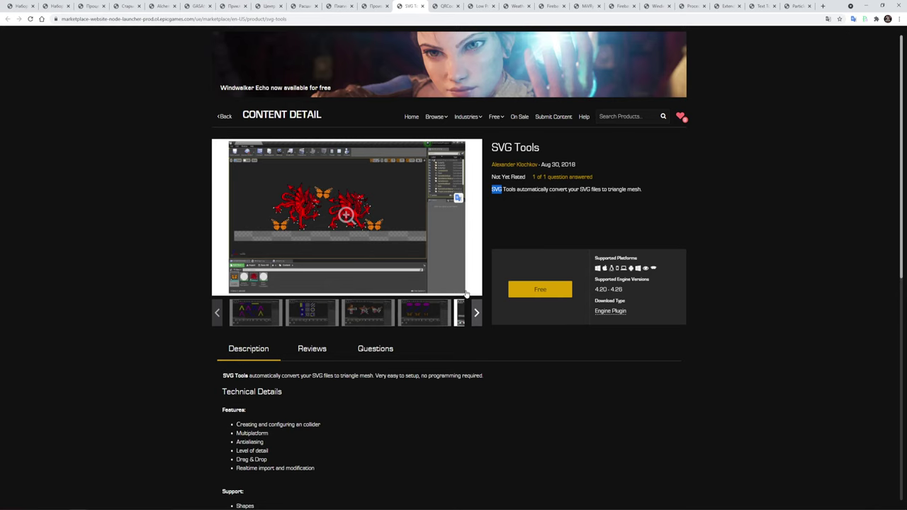
pyautogui.click(445, 6)
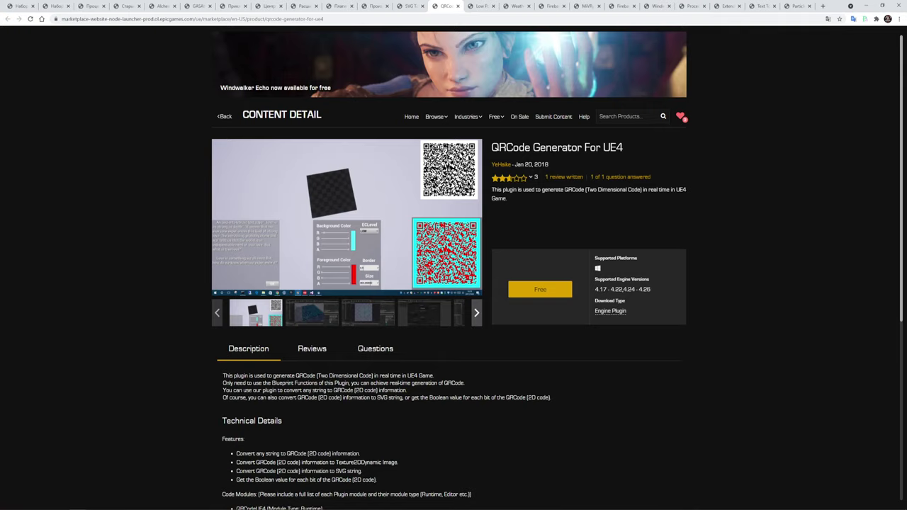
# Switch to the Low Poly Core page and translate it into Russian.
pyautogui.click(482, 7)
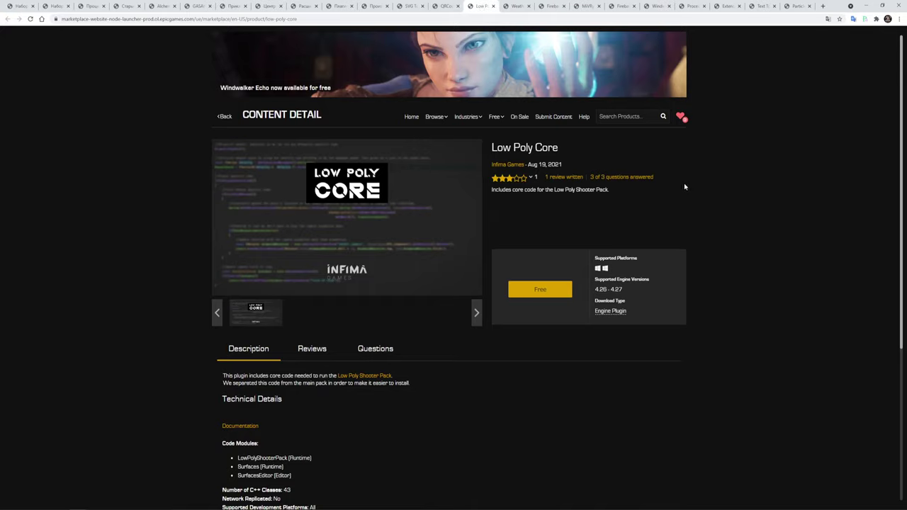
pyautogui.rightClick(693, 165)
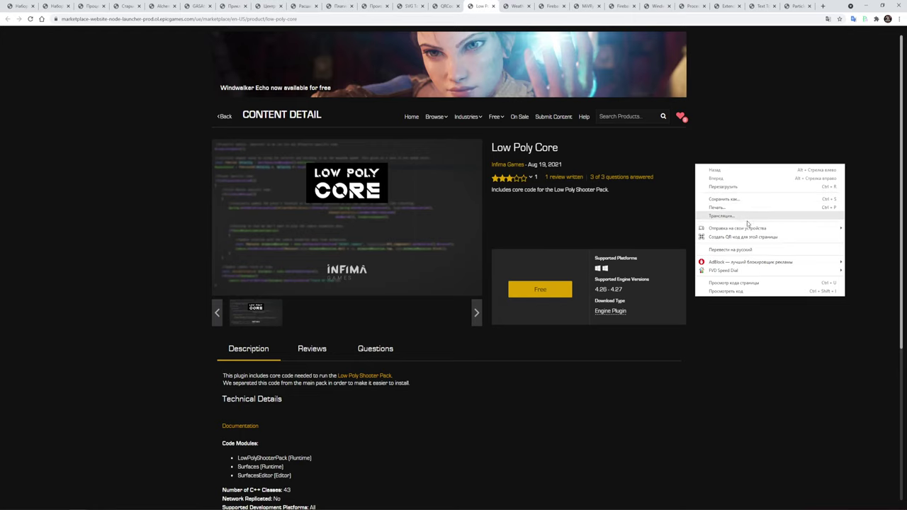
pyautogui.click(742, 252)
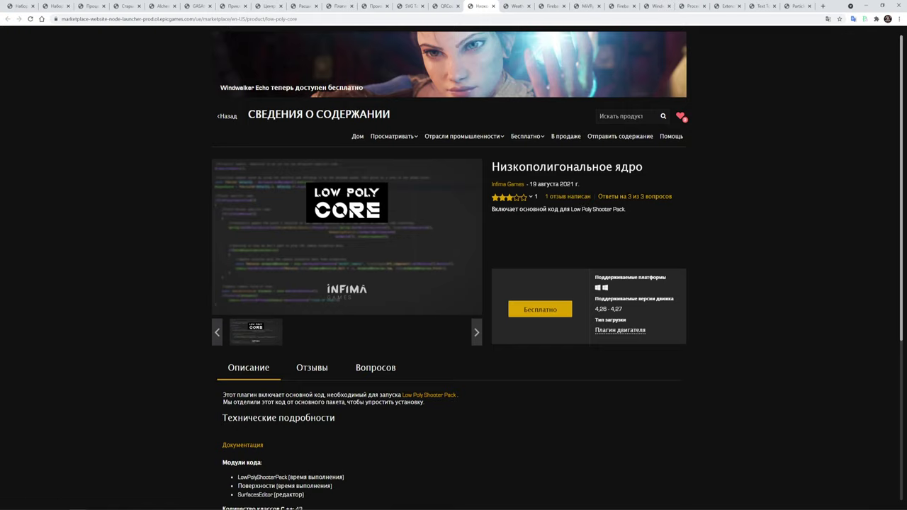
# Open the linked Low Poly Shooter Pack page in a new tab, then close it.
pyautogui.moveTo(524, 209)
pyautogui.mouseDown()
pyautogui.moveTo(582, 209)
pyautogui.moveTo(571, 209)
pyautogui.mouseUp()
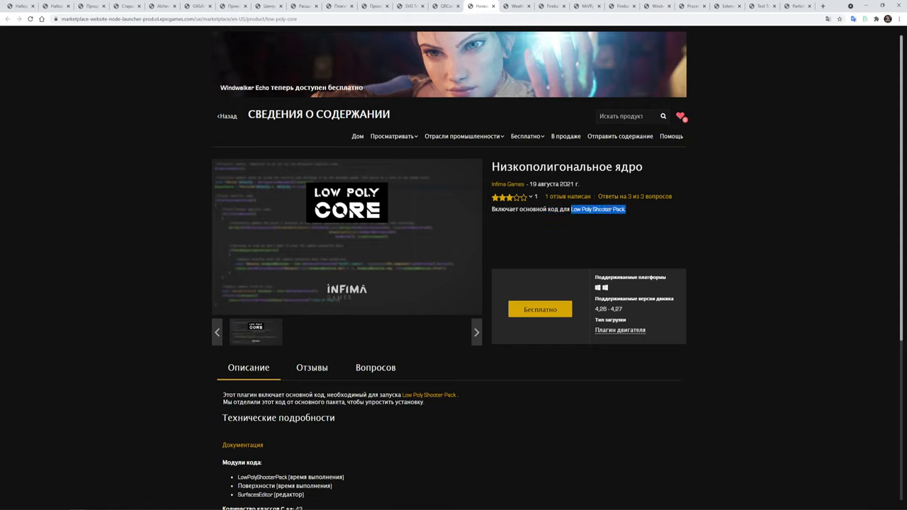
pyautogui.scroll(-3, 440, 307)
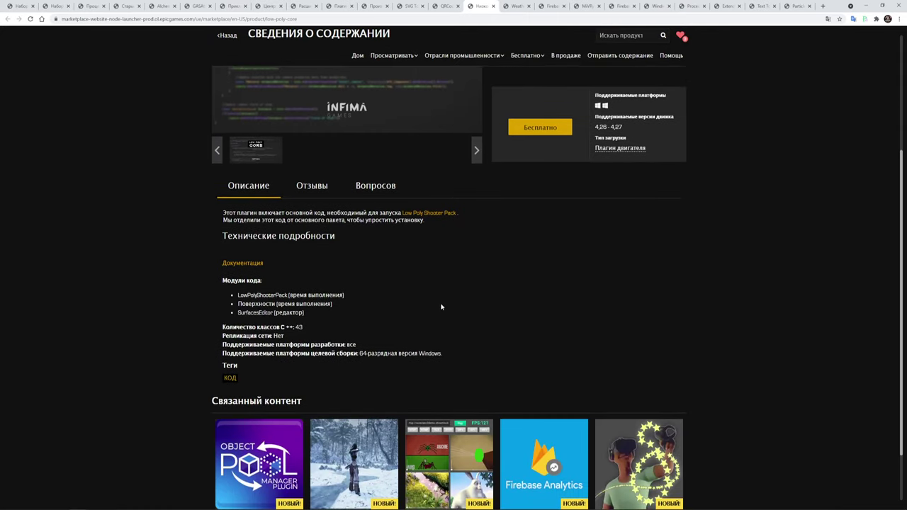
pyautogui.moveTo(393, 55)
pyautogui.click(450, 213)
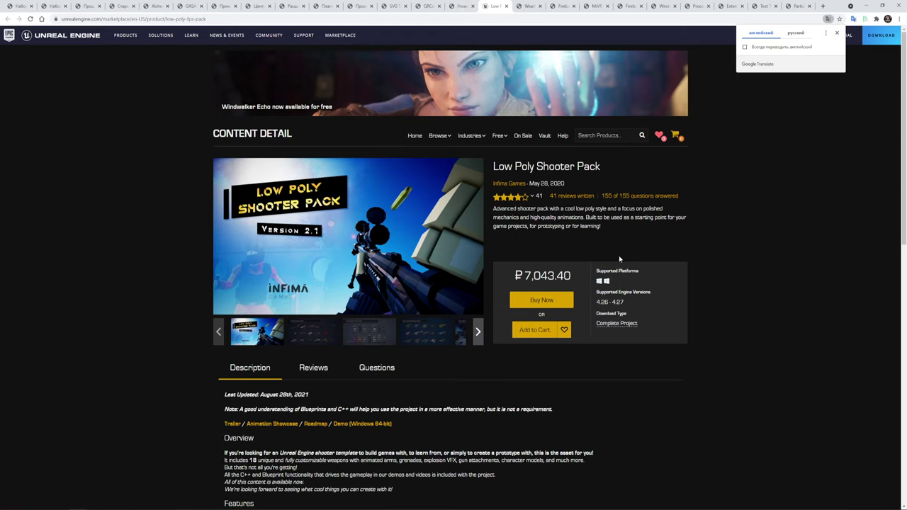
pyautogui.middleClick(488, 10)
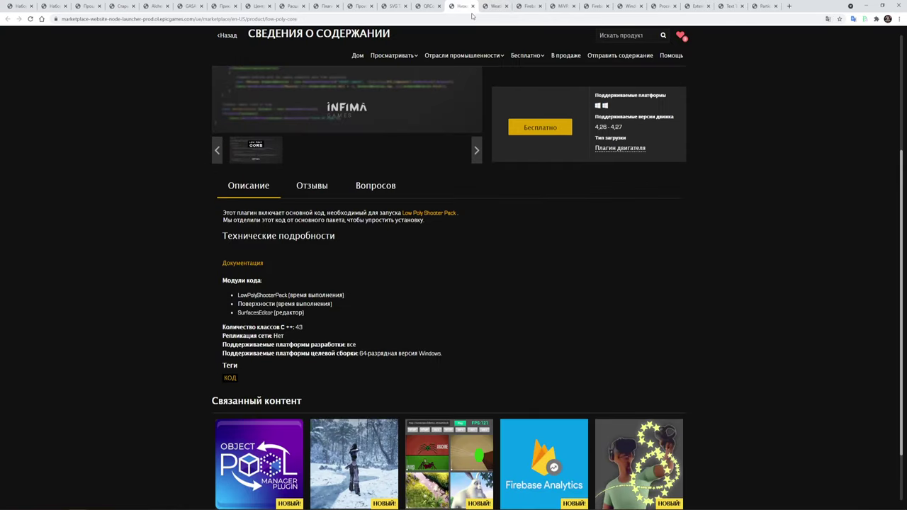
pyautogui.scroll(3, 493, 248)
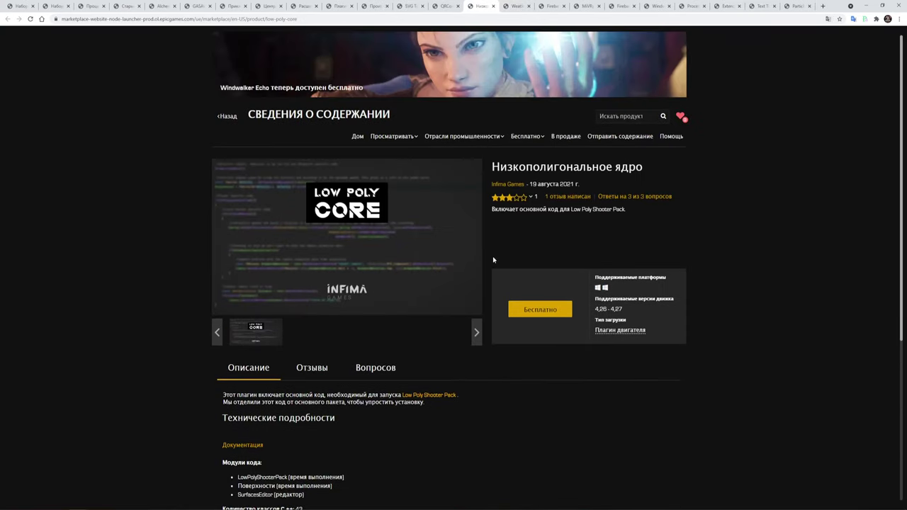
# Translate the Weather System page into Russian.
pyautogui.click(515, 8)
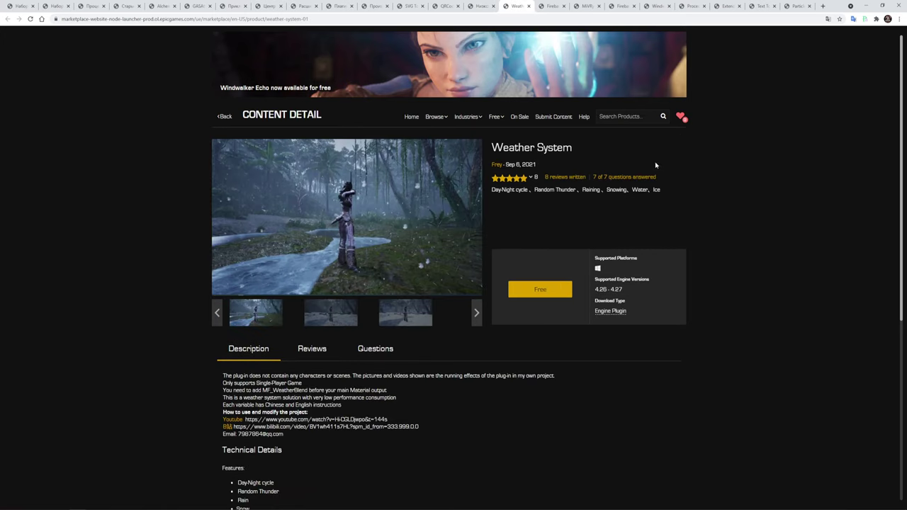
pyautogui.rightClick(709, 170)
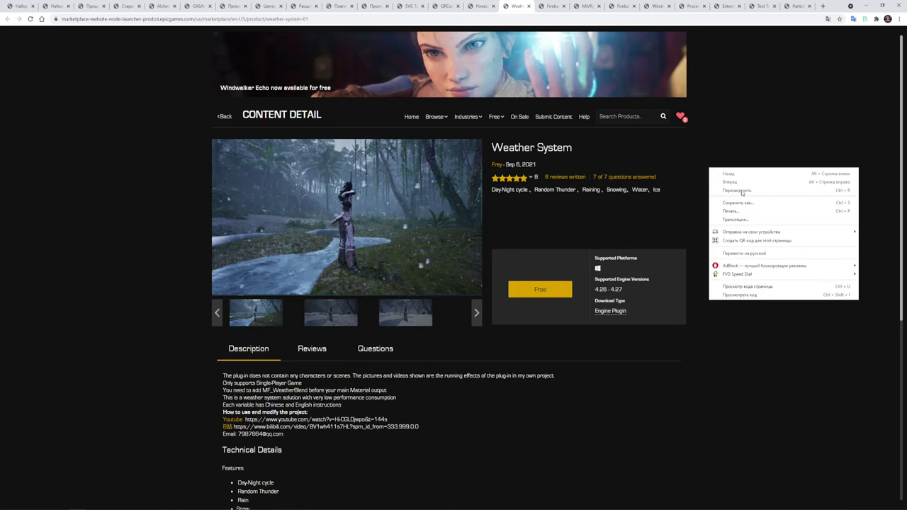
pyautogui.click(754, 262)
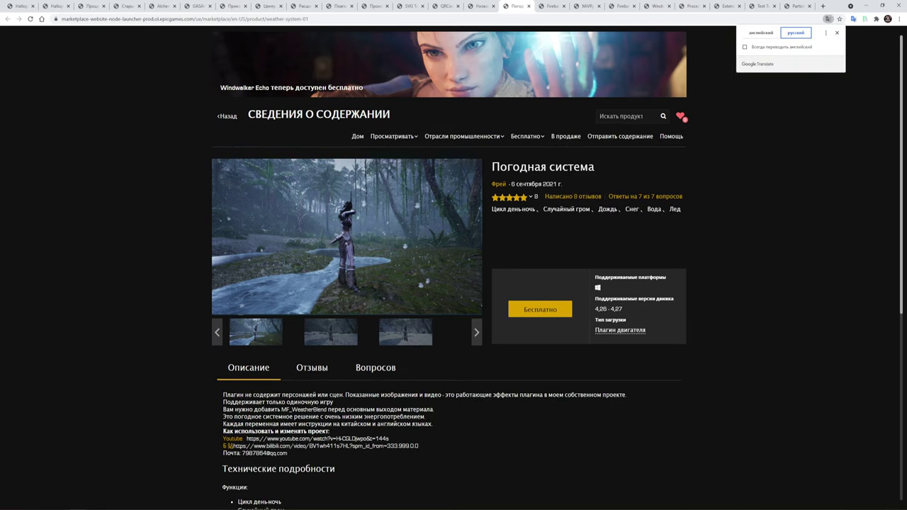
# View the second and third snowy screenshots and read the first feature bullet.
pyautogui.click(337, 333)
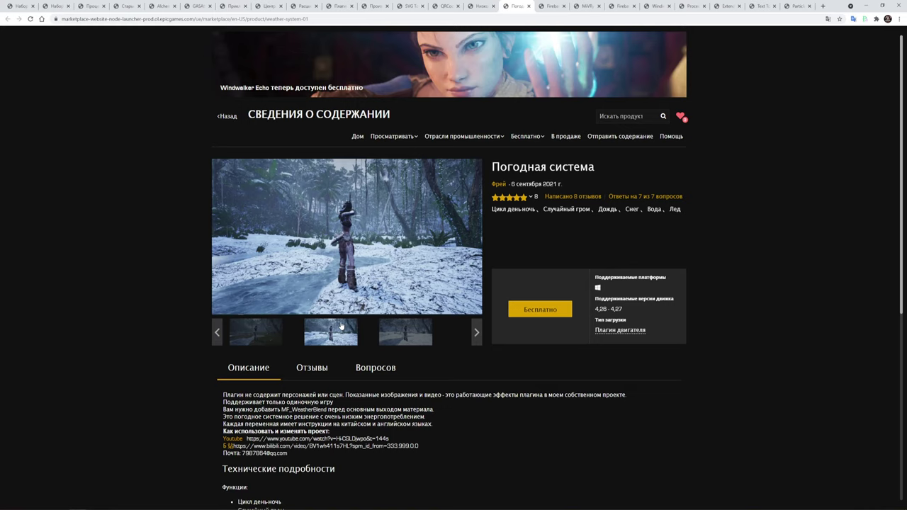
pyautogui.click(399, 333)
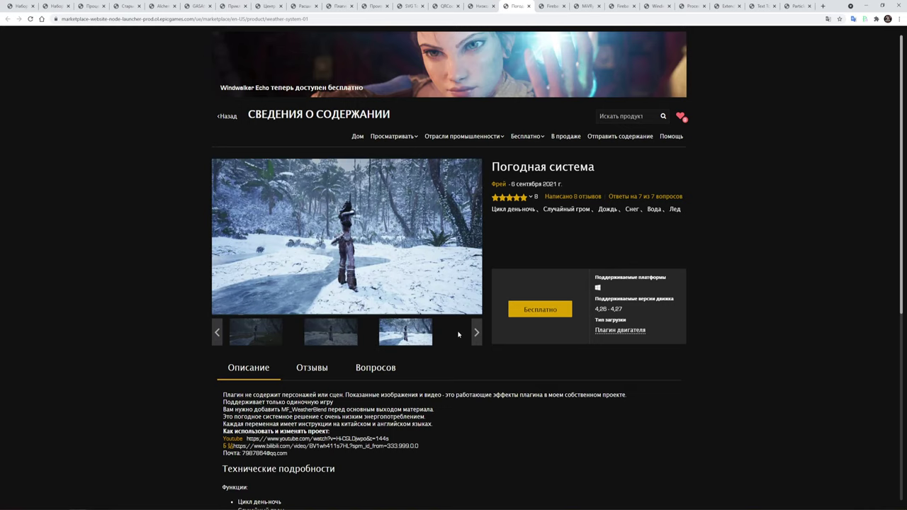
pyautogui.scroll(-3, 376, 388)
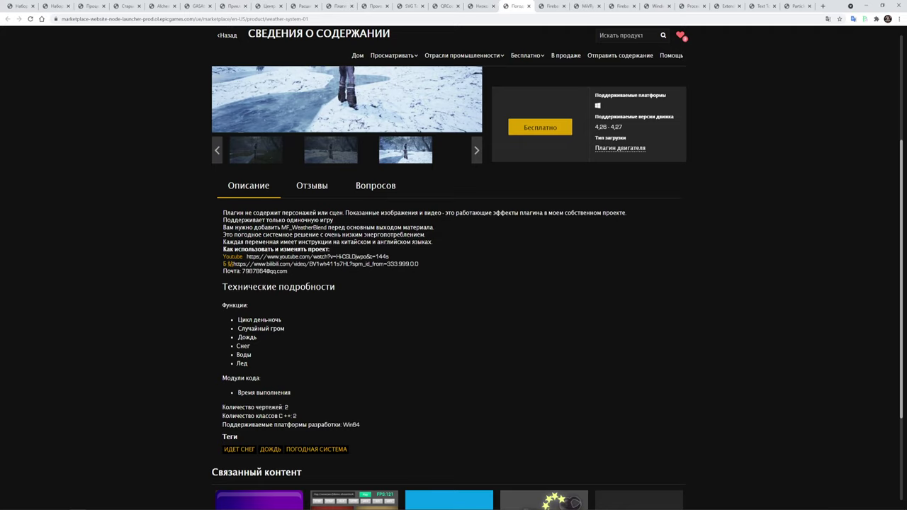
pyautogui.moveTo(240, 319); pyautogui.dragTo(301, 323)
pyautogui.click(315, 328)
pyautogui.scroll(3, 353, 349)
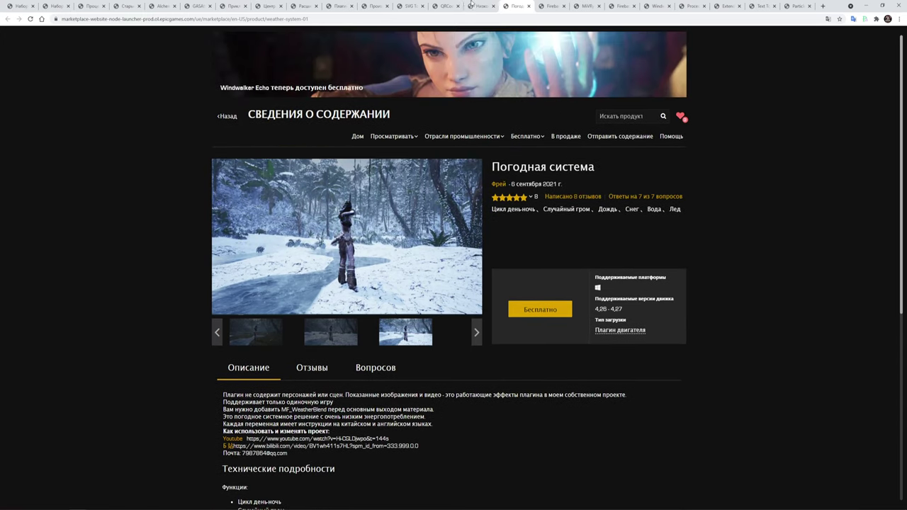
# Translate the Firebase Analytics plugin page into Russian.
pyautogui.click(555, 7)
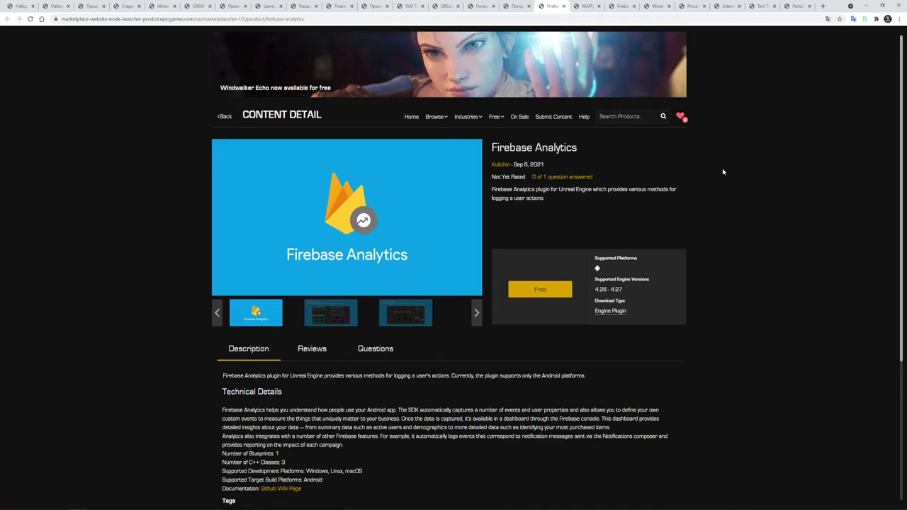
pyautogui.rightClick(722, 170)
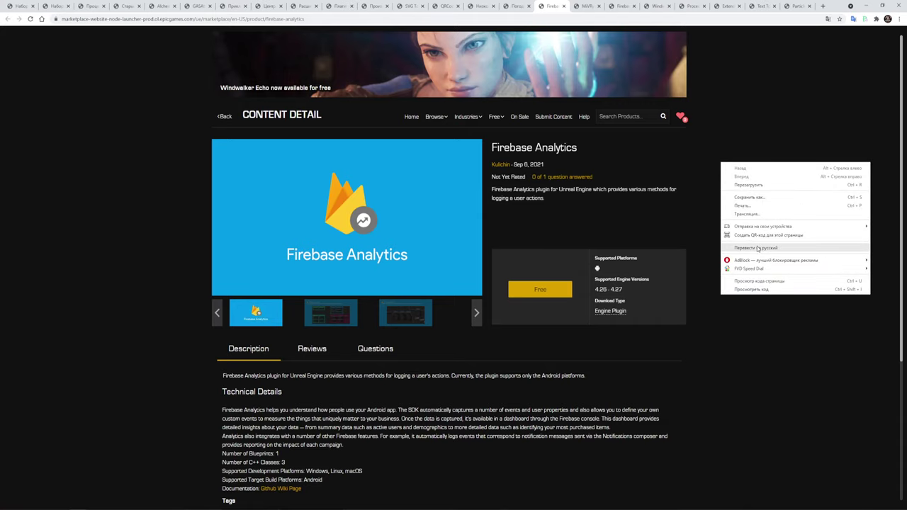
pyautogui.click(757, 248)
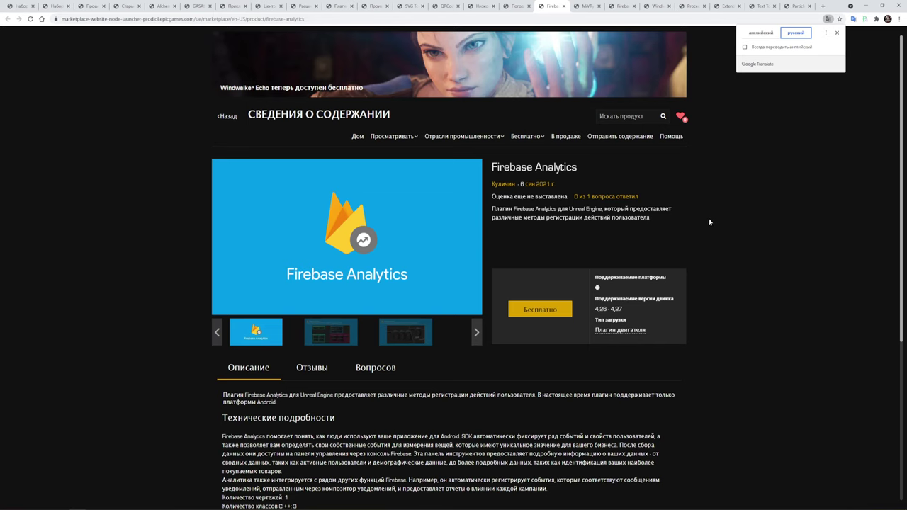
pyautogui.scroll(-1, 658, 199)
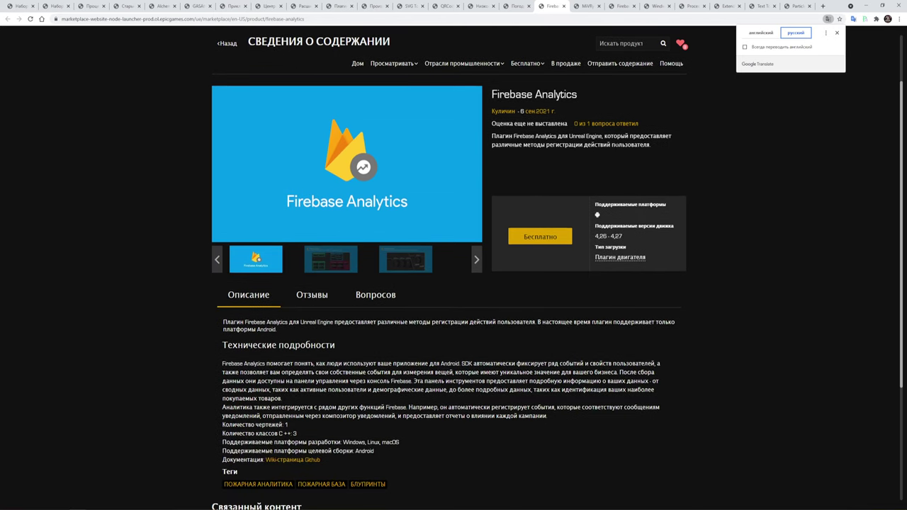
# Read the short product description and view the third gallery screenshot.
pyautogui.moveTo(653, 147); pyautogui.dragTo(491, 144)
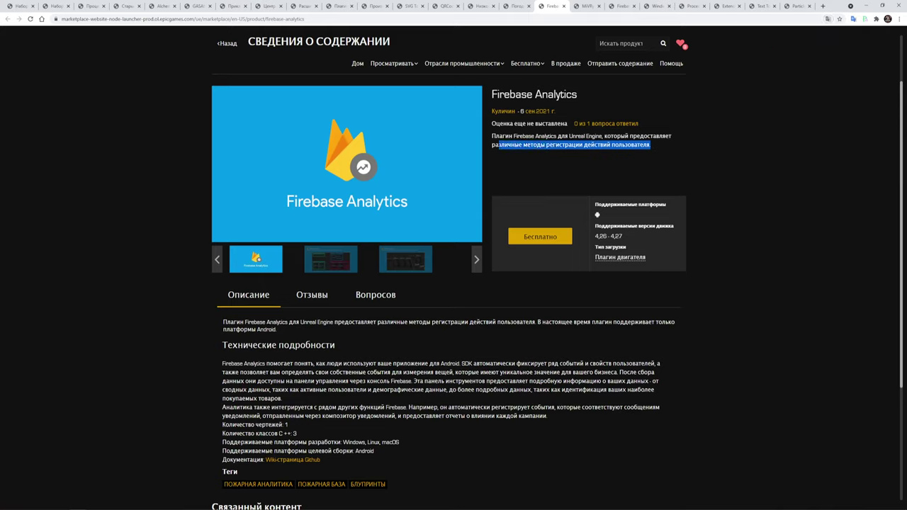
pyautogui.moveTo(651, 147); pyautogui.dragTo(546, 146)
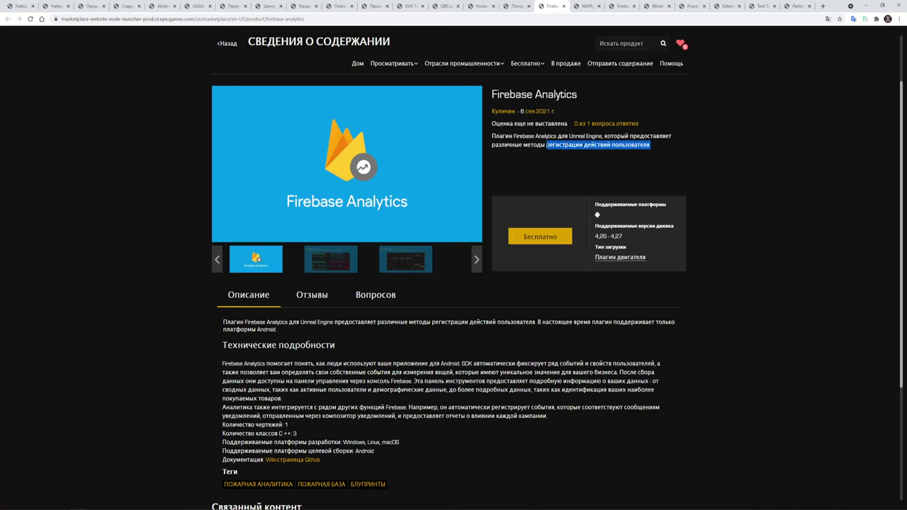
pyautogui.click(417, 265)
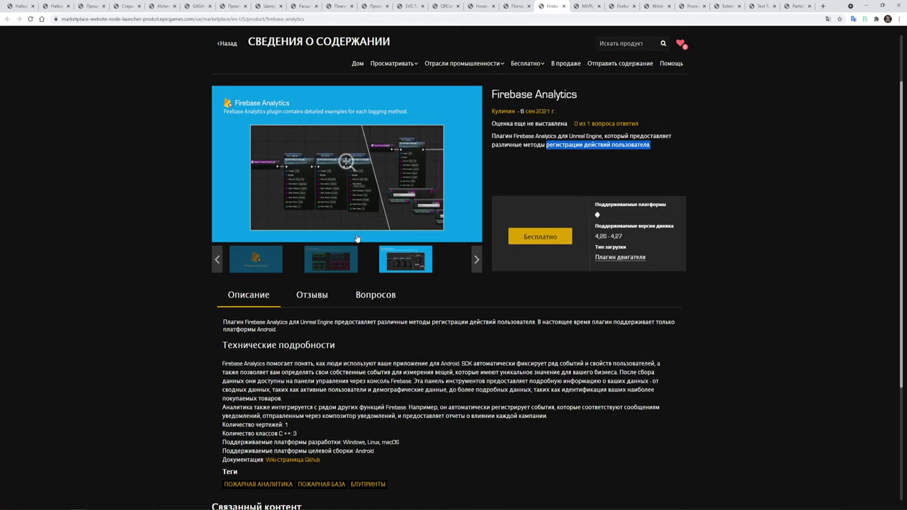
pyautogui.click(672, 153)
pyautogui.moveTo(672, 153); pyautogui.dragTo(493, 136)
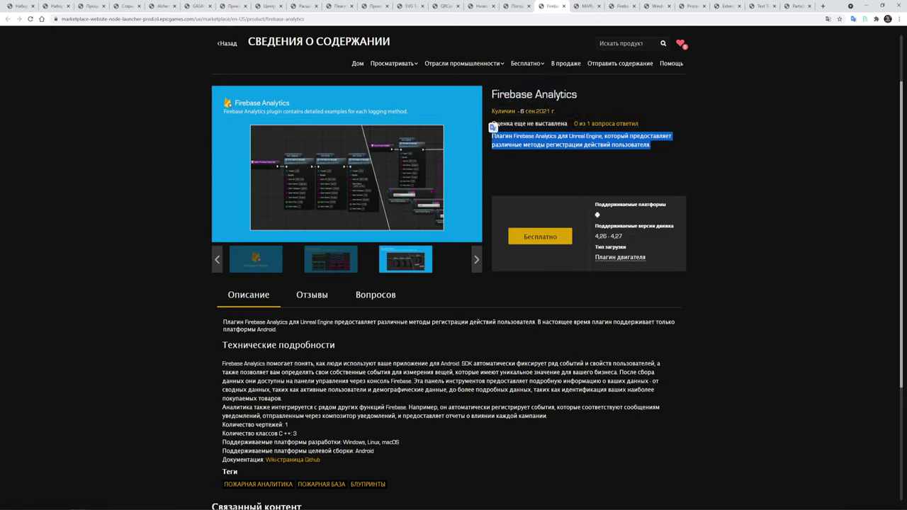
pyautogui.click(692, 144)
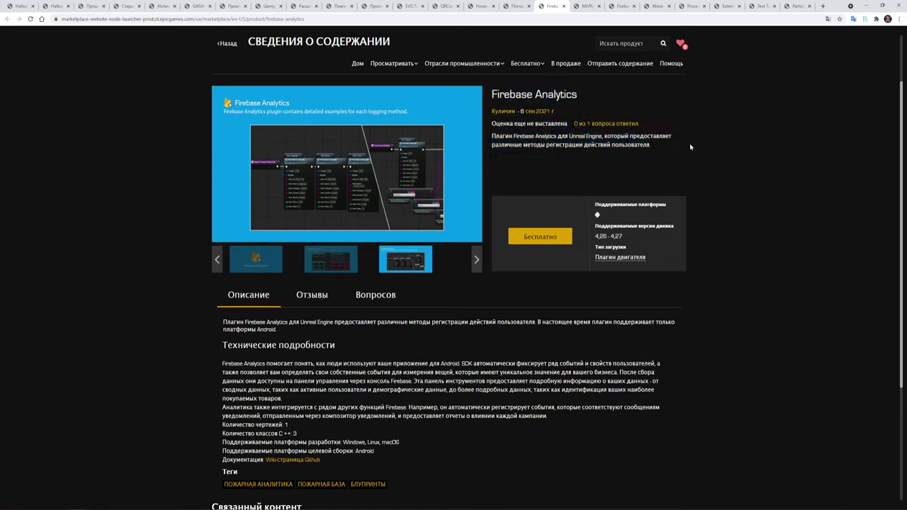
# Move on to the MiVRy 3D Gesture Recognition plugin page.
pyautogui.scroll(1, 383, 130)
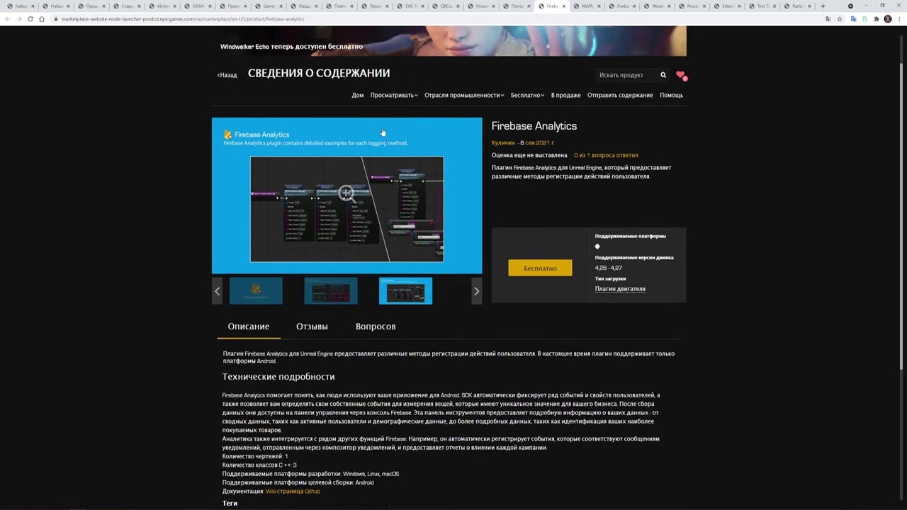
pyautogui.moveTo(395, 138)
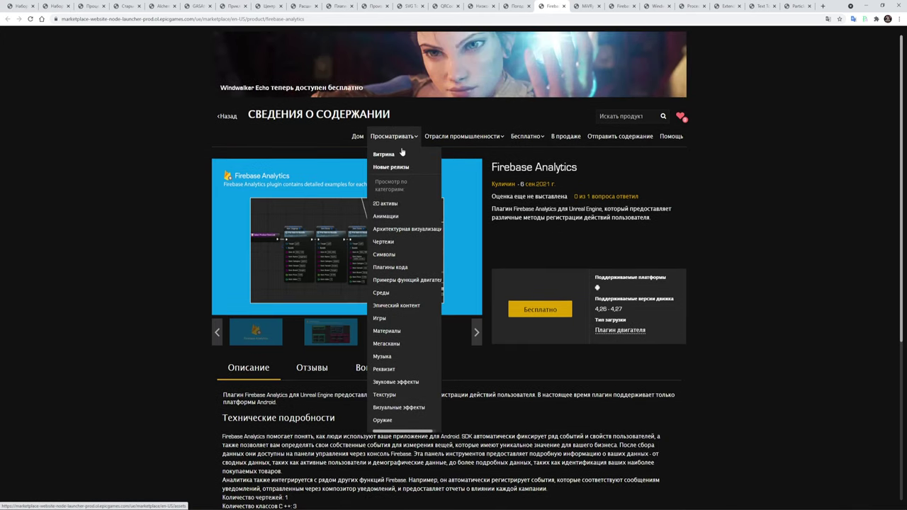
pyautogui.click(587, 8)
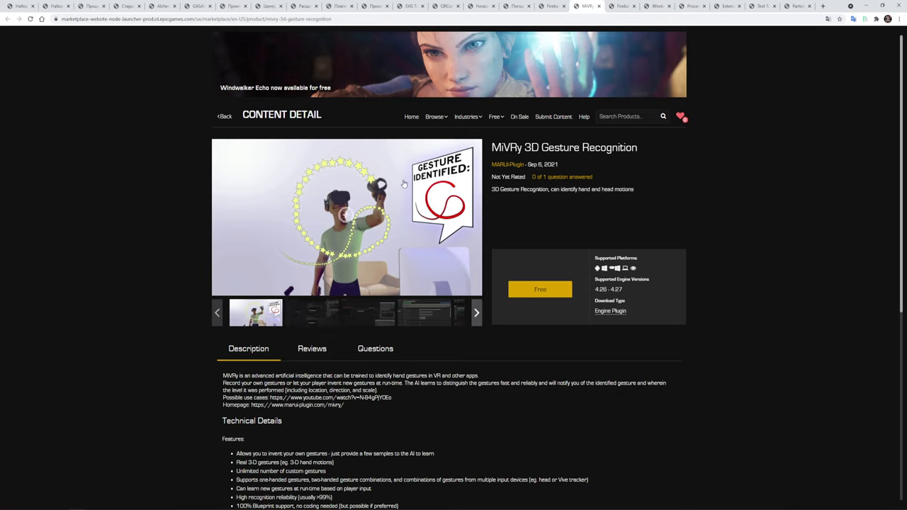
# Translate the MiVRy 3D Gesture Recognition page into Russian, skim its description, then go to Firebase Authentication.
pyautogui.rightClick(675, 188)
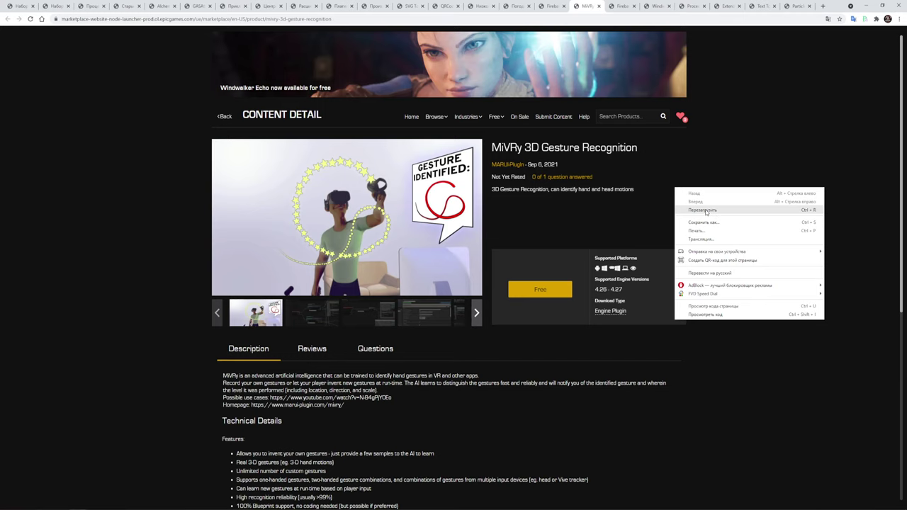
pyautogui.click(720, 273)
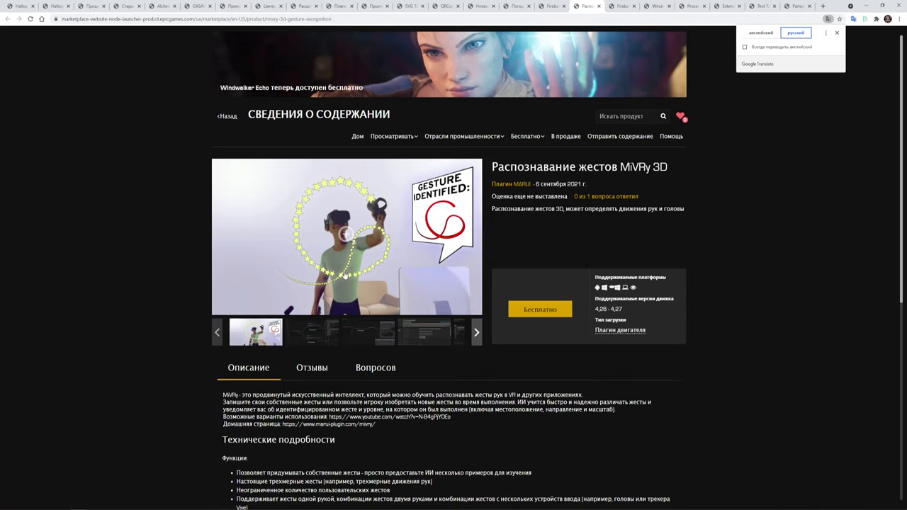
pyautogui.scroll(-2, 400, 310)
pyautogui.scroll(-2, 400, 310)
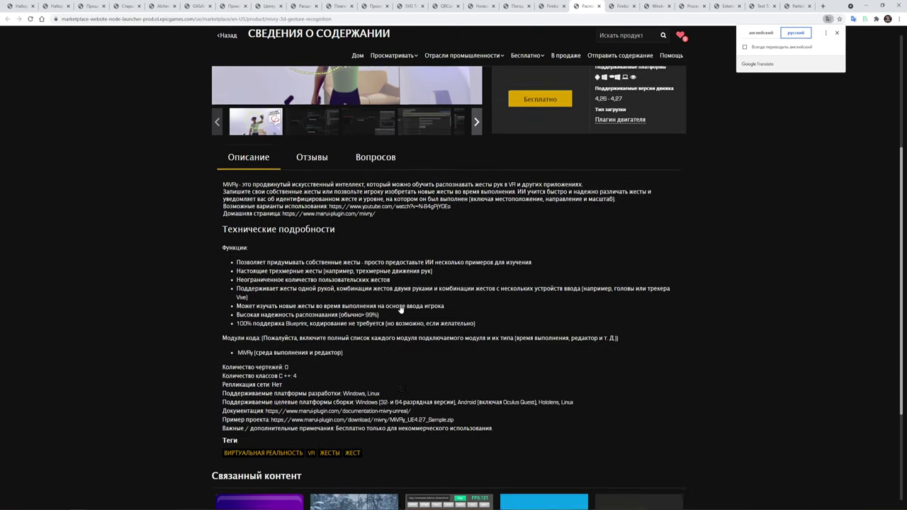
pyautogui.scroll(-1, 362, 272)
pyautogui.scroll(2, 386, 290)
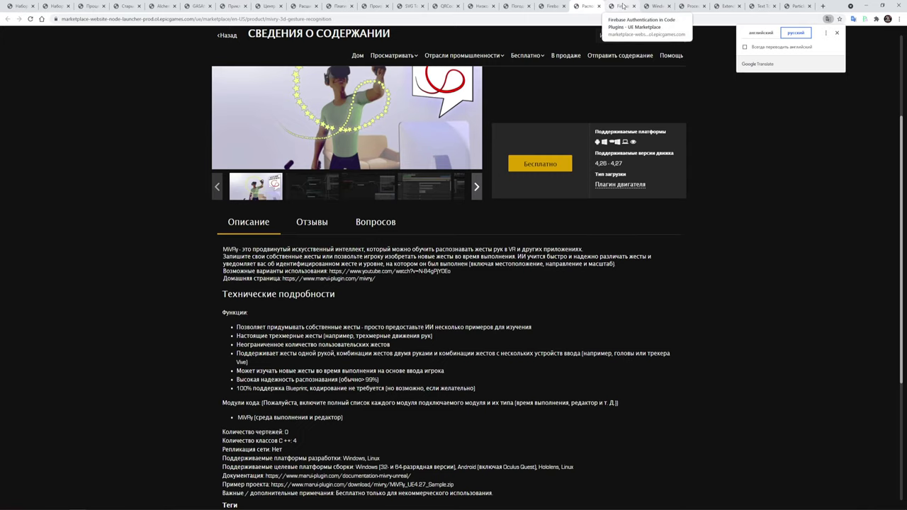
pyautogui.click(622, 6)
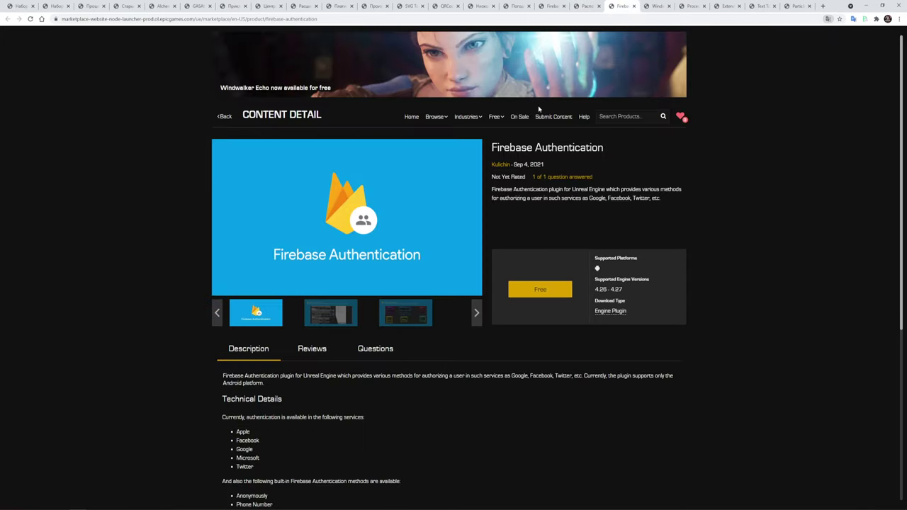
# Translate the Firebase Authentication page into Russian and scroll through its description.
pyautogui.rightClick(719, 161)
pyautogui.click(753, 246)
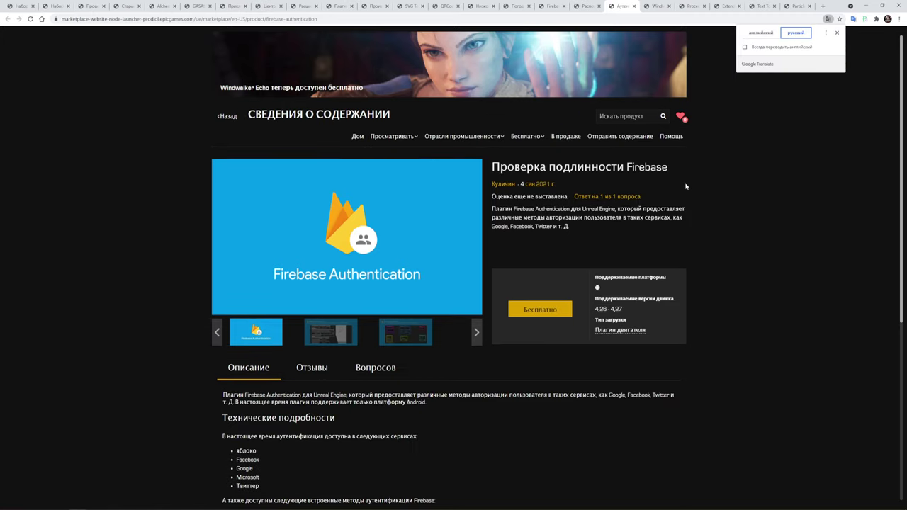
pyautogui.scroll(-1, 382, 261)
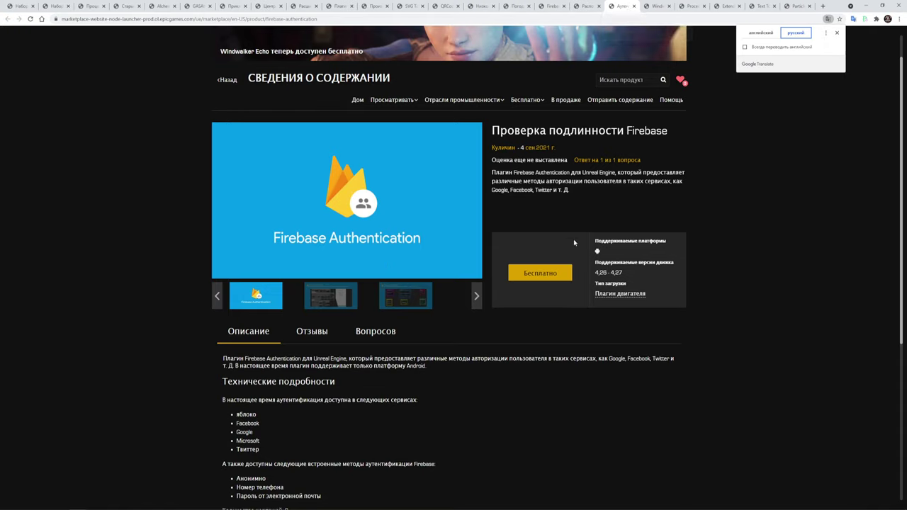
pyautogui.scroll(-3, 359, 316)
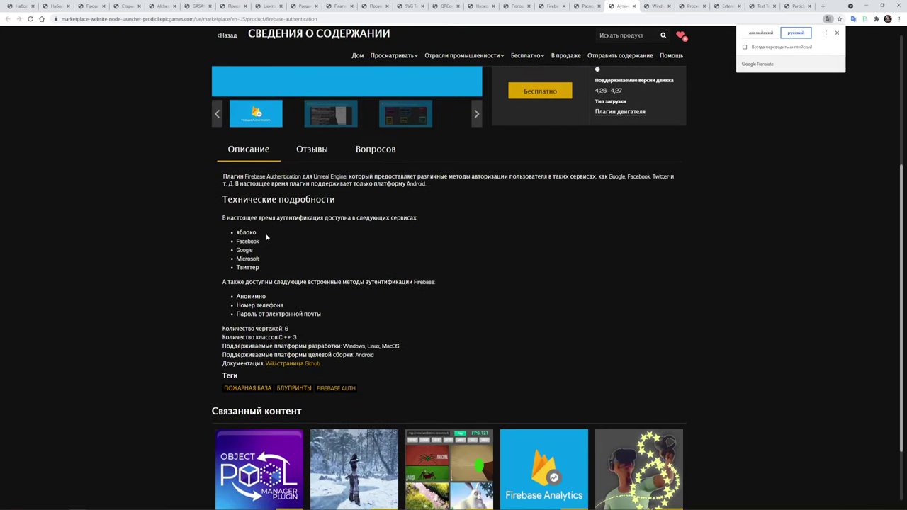
pyautogui.scroll(1, 286, 248)
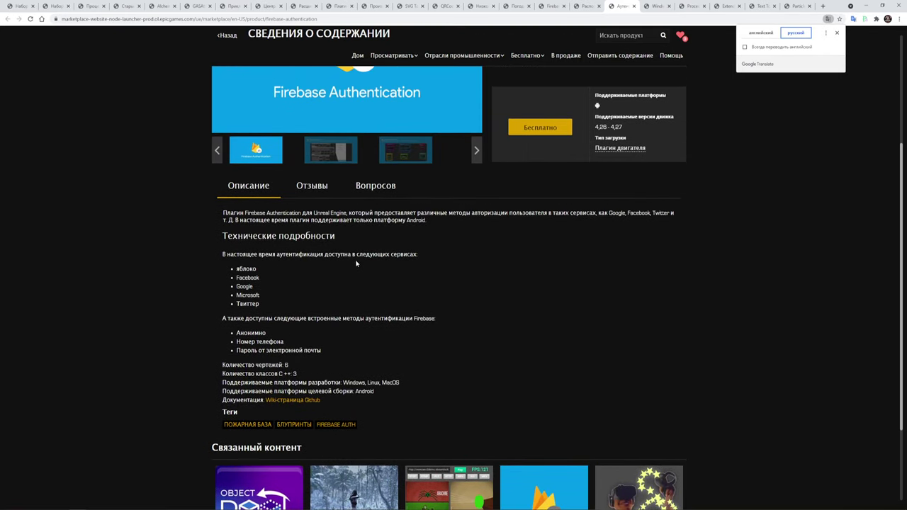
# Highlight the line introducing the supported services and the translated word яблоко.
pyautogui.moveTo(269, 256); pyautogui.dragTo(279, 274)
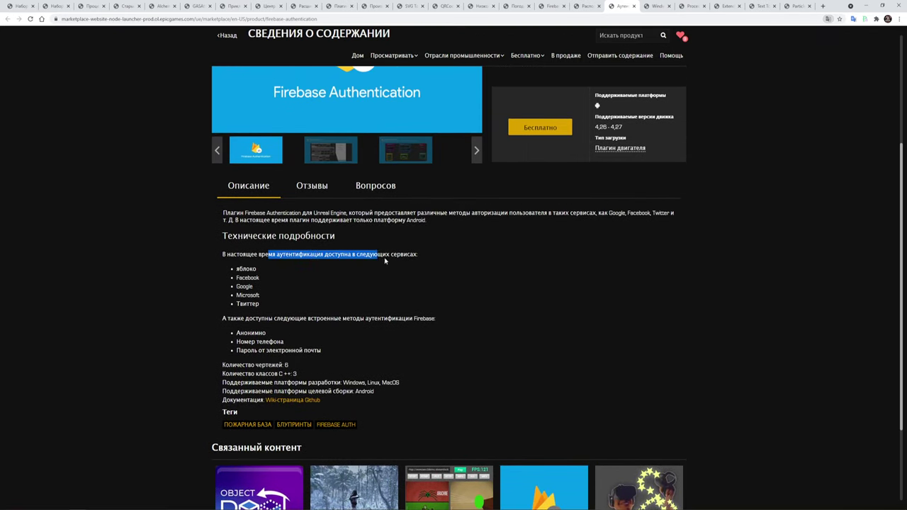
pyautogui.click(261, 273)
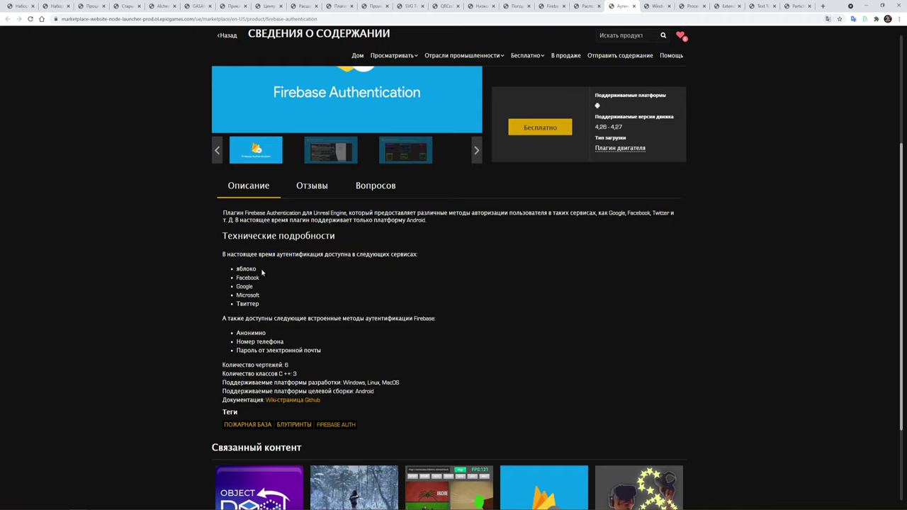
pyautogui.doubleClick(261, 273)
pyautogui.click(279, 278)
pyautogui.scroll(-2, 300, 294)
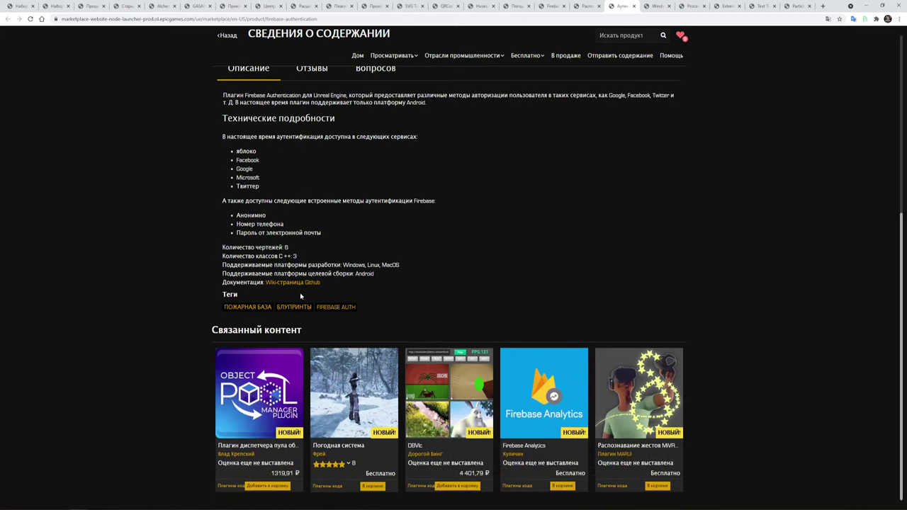
pyautogui.scroll(2, 300, 296)
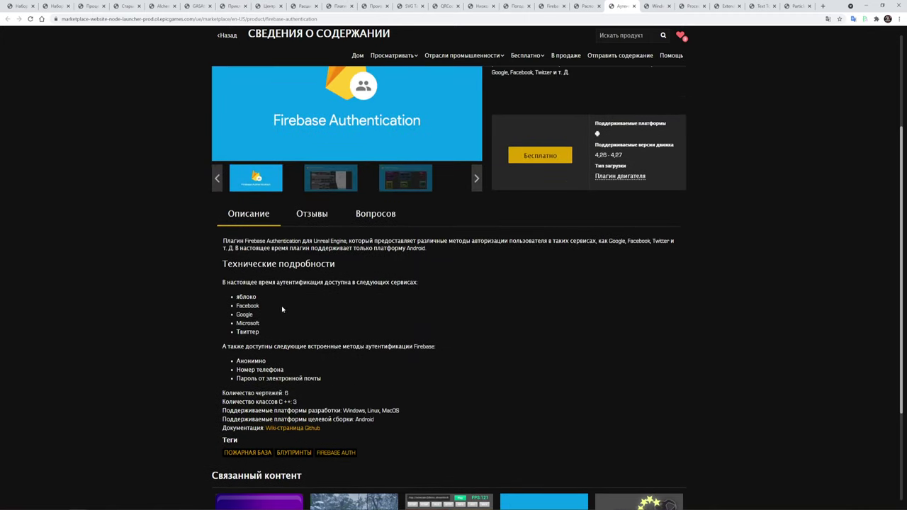
# Highlight the Google, Microsoft and Facebook entries in the services list, then go to Windwalker Echo.
pyautogui.moveTo(268, 283); pyautogui.dragTo(271, 309)
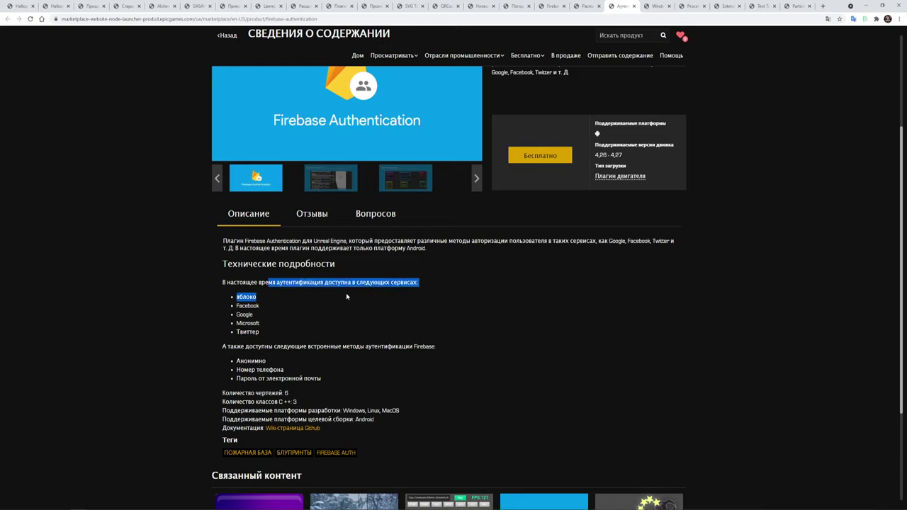
pyautogui.doubleClick(244, 315)
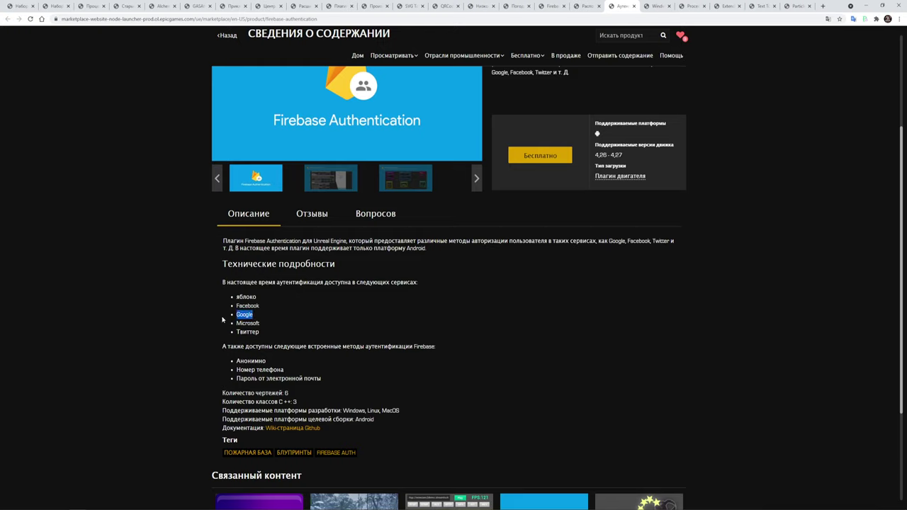
pyautogui.click(308, 297)
pyautogui.click(284, 326)
pyautogui.doubleClick(248, 323)
pyautogui.scroll(2, 517, 245)
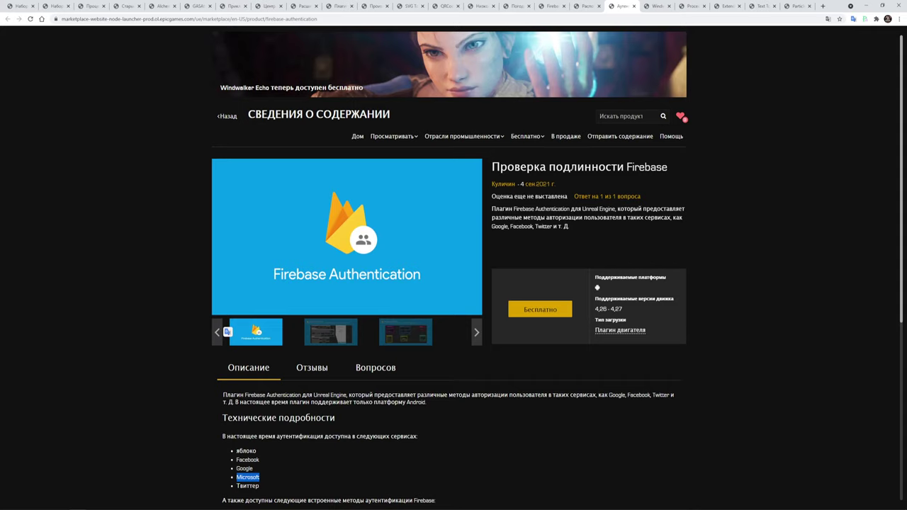
pyautogui.scroll(-2, 554, 186)
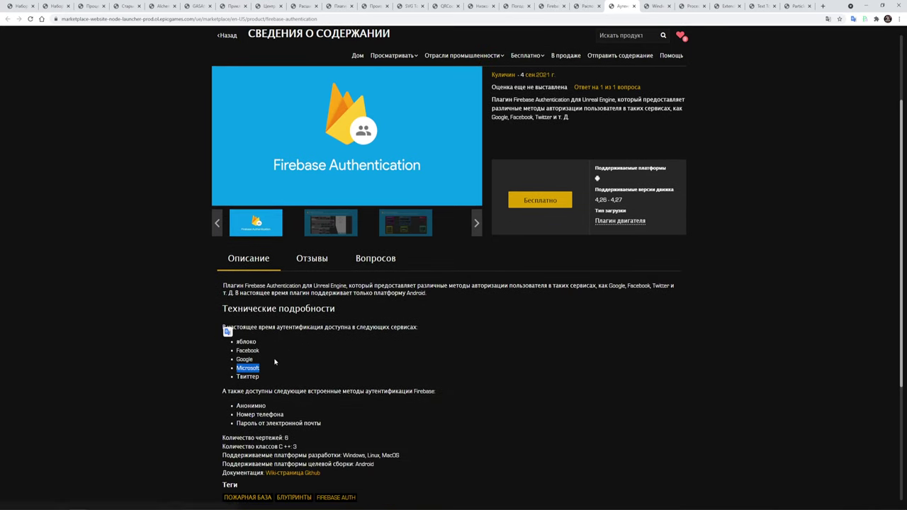
pyautogui.moveTo(272, 373)
pyautogui.mouseDown()
pyautogui.moveTo(236, 376)
pyautogui.moveTo(236, 349)
pyautogui.mouseUp()
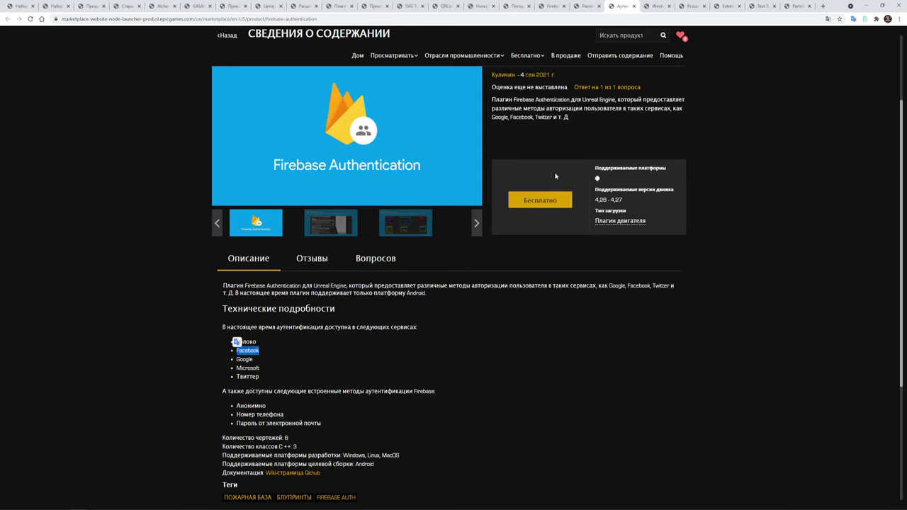
pyautogui.click(658, 7)
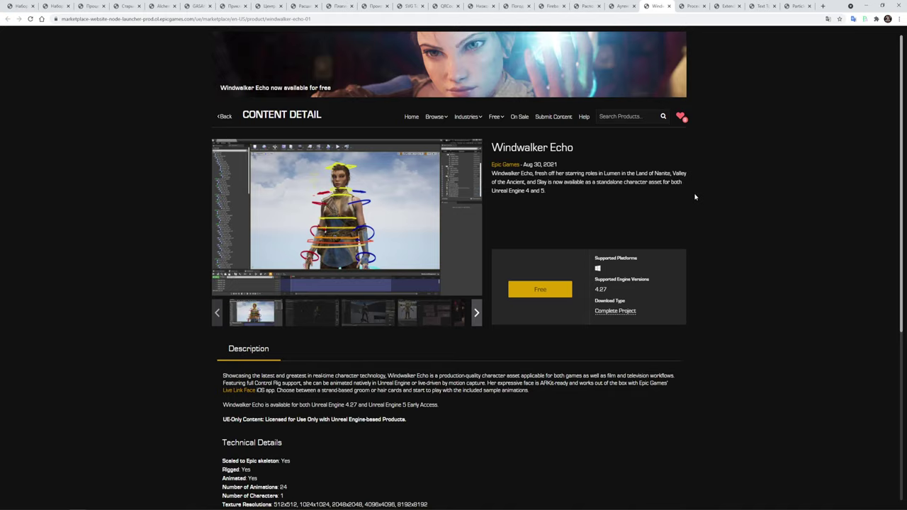
# View the Windwalker Echo screenshot full-size, then highlight the supported engine version 4.27.
pyautogui.click(346, 211)
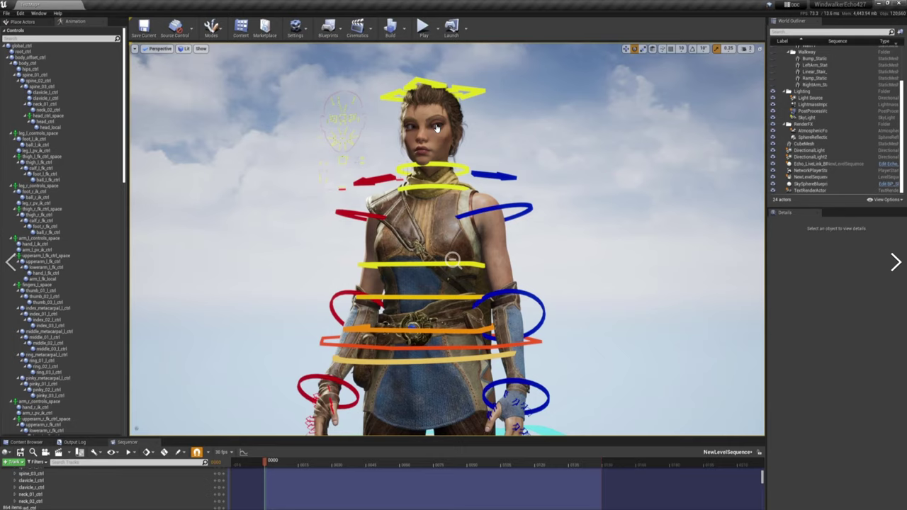
pyautogui.click(726, 334)
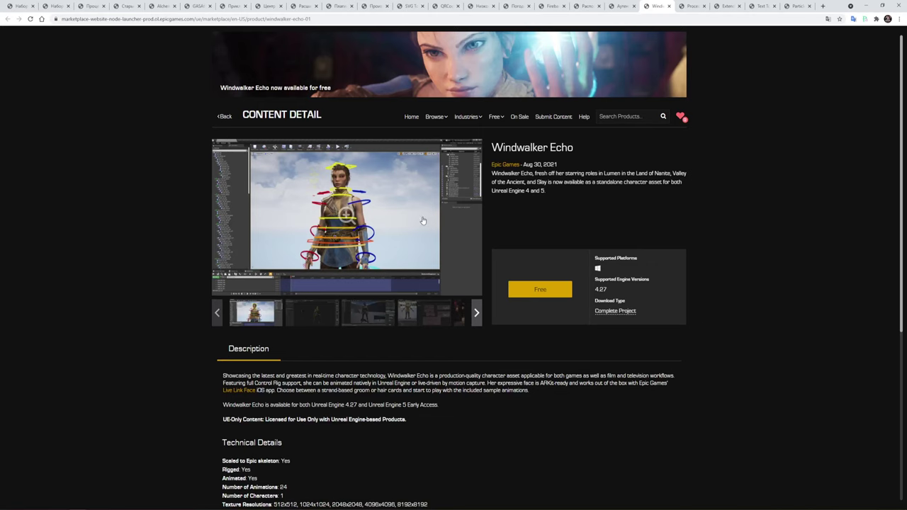
pyautogui.scroll(-3, 548, 350)
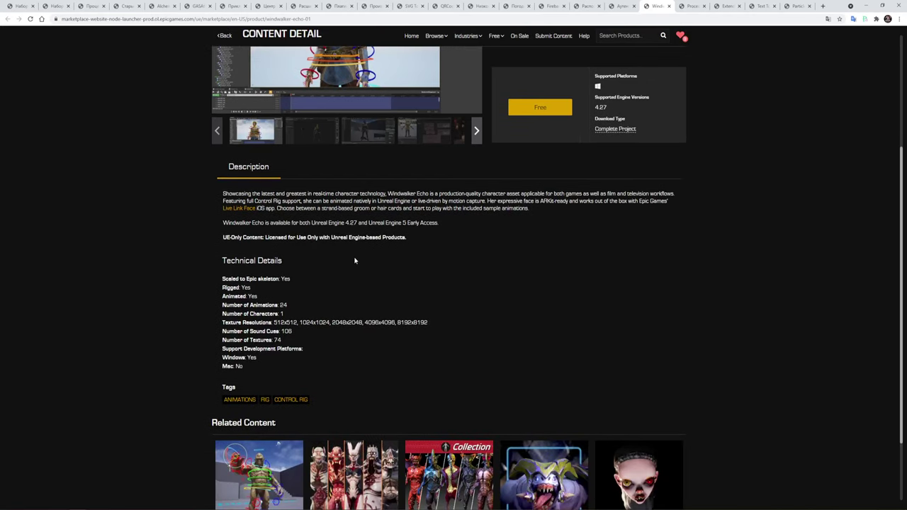
pyautogui.scroll(3, 399, 279)
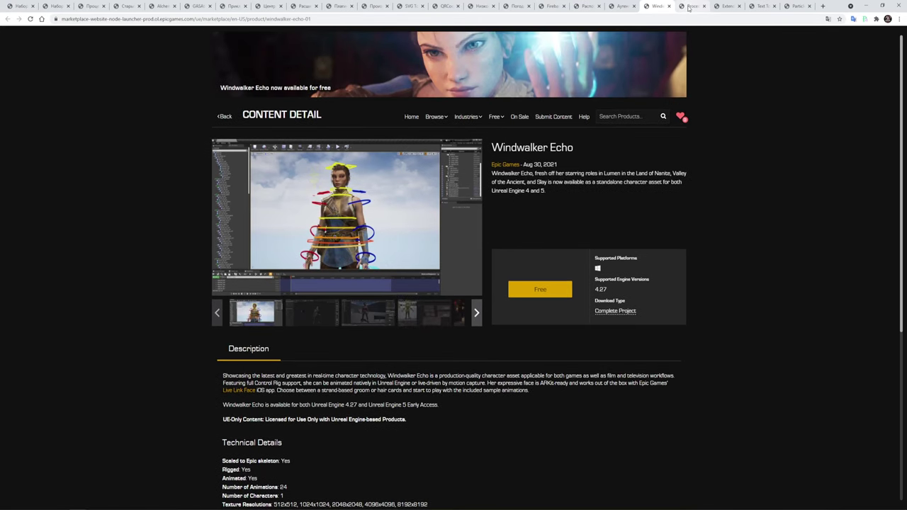
pyautogui.moveTo(619, 291); pyautogui.dragTo(592, 289)
pyautogui.click(693, 7)
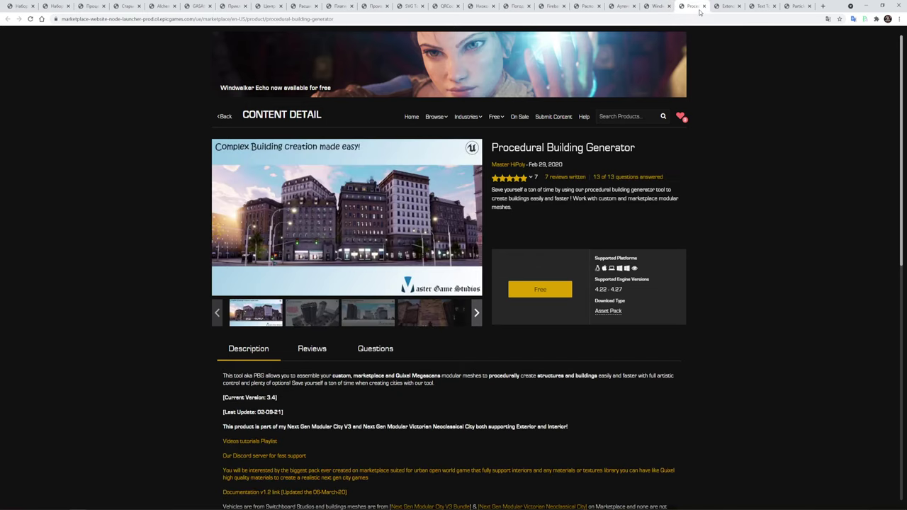
# Translate the Procedural Building Generator page into Russian and skim its description.
pyautogui.rightClick(734, 159)
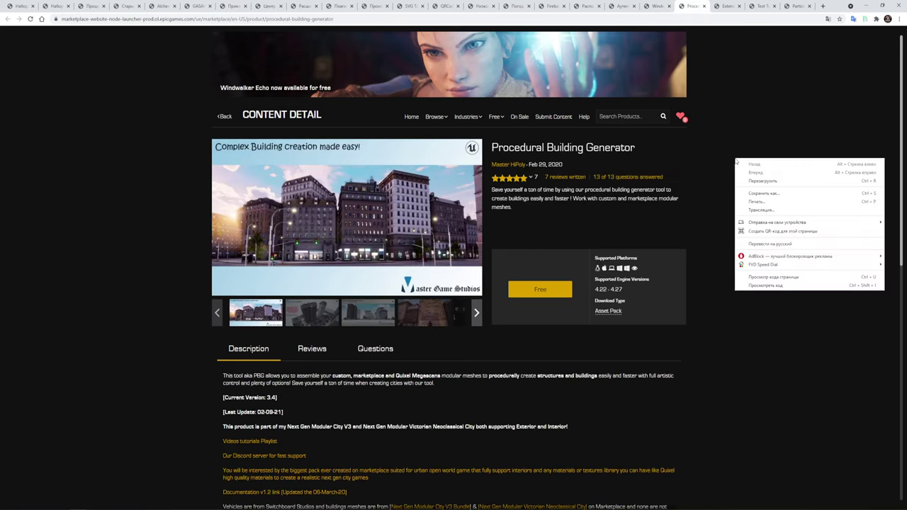
pyautogui.click(782, 244)
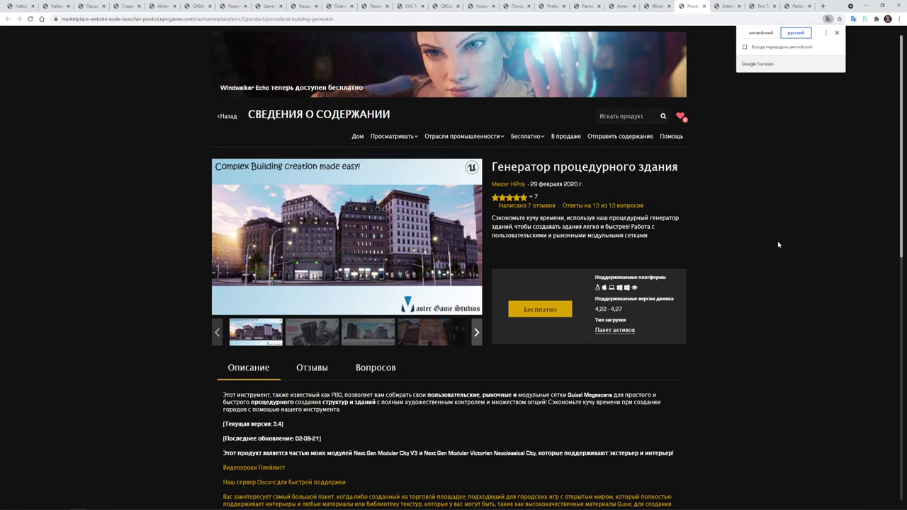
pyautogui.scroll(-2, 696, 233)
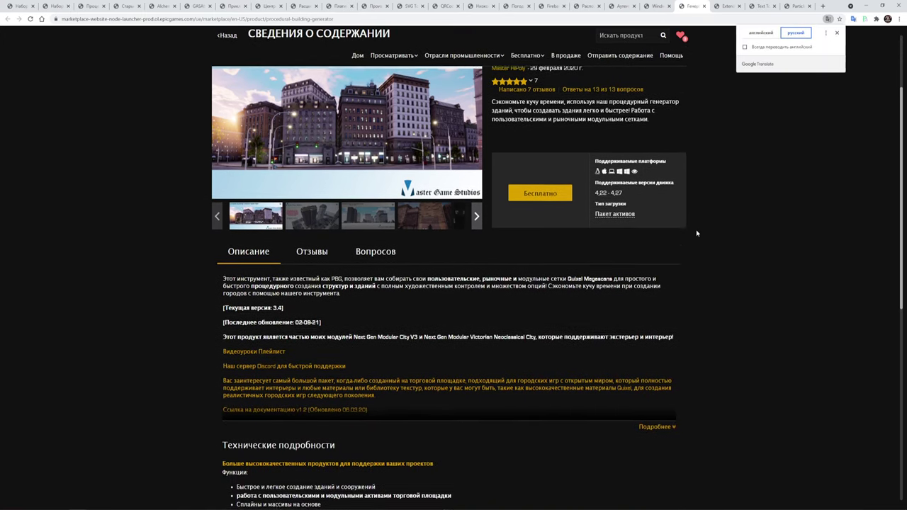
pyautogui.scroll(-1, 696, 234)
pyautogui.scroll(3, 307, 297)
# Page through the building images full-screen, from the night street scene to the antenna and dish image.
pyautogui.click(312, 331)
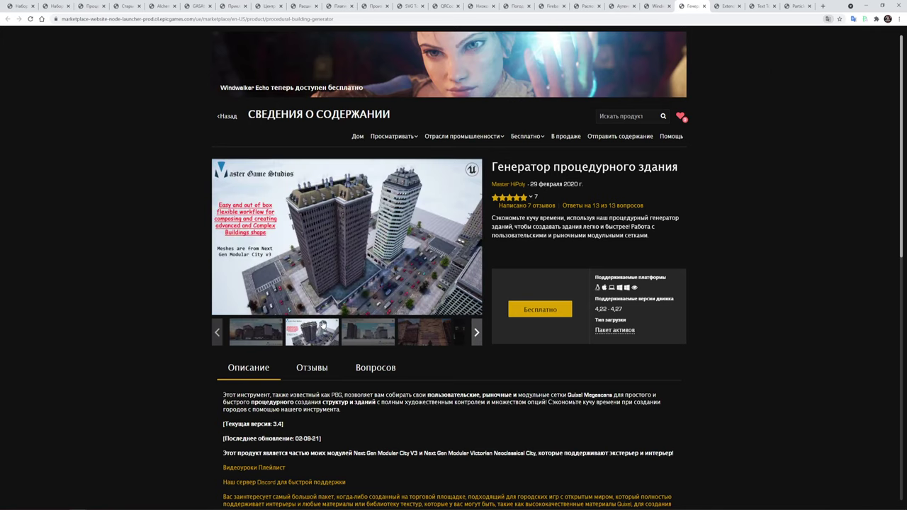
pyautogui.click(343, 227)
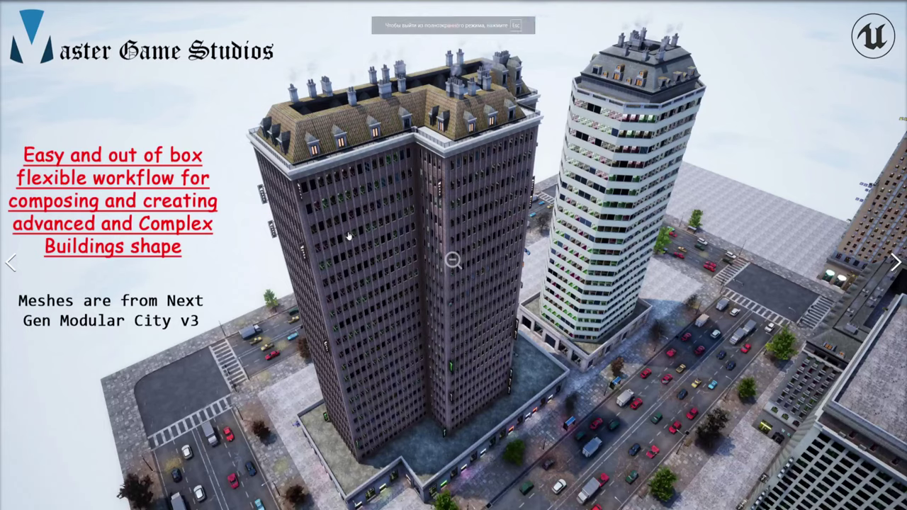
pyautogui.click(893, 262)
pyautogui.click(893, 263)
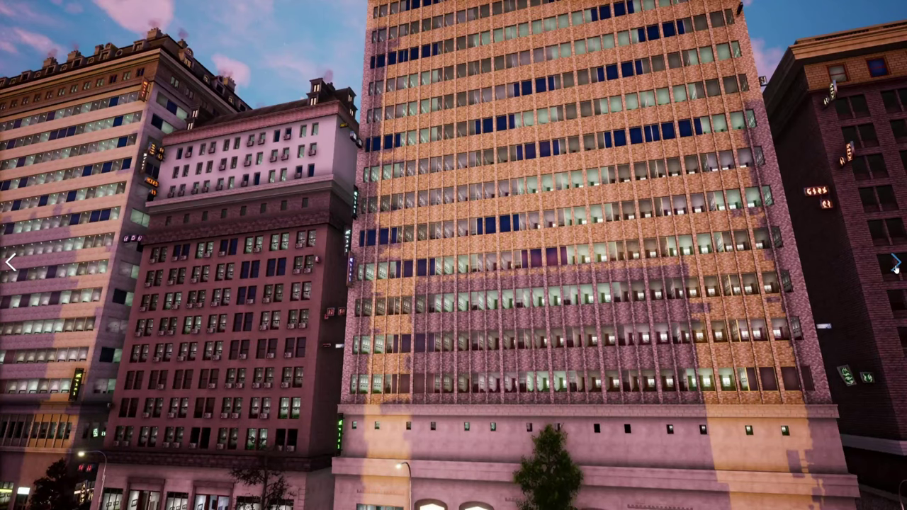
pyautogui.click(894, 264)
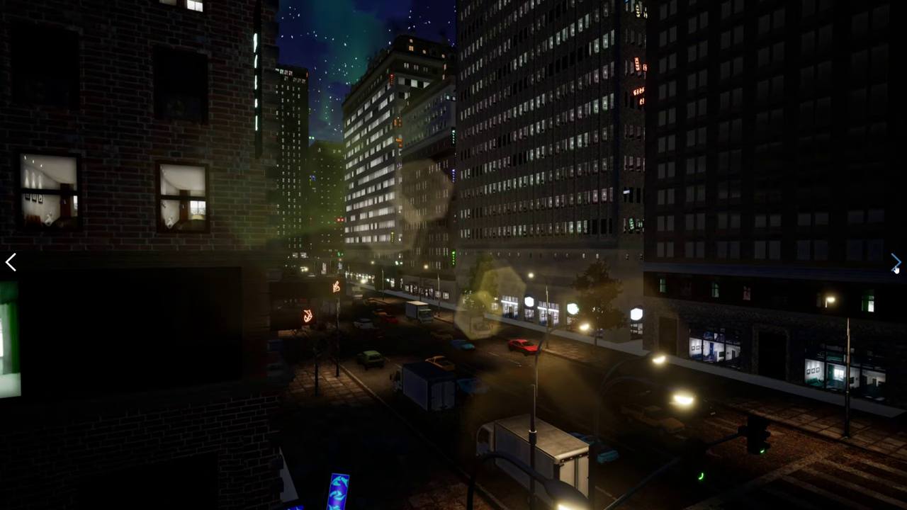
pyautogui.click(895, 265)
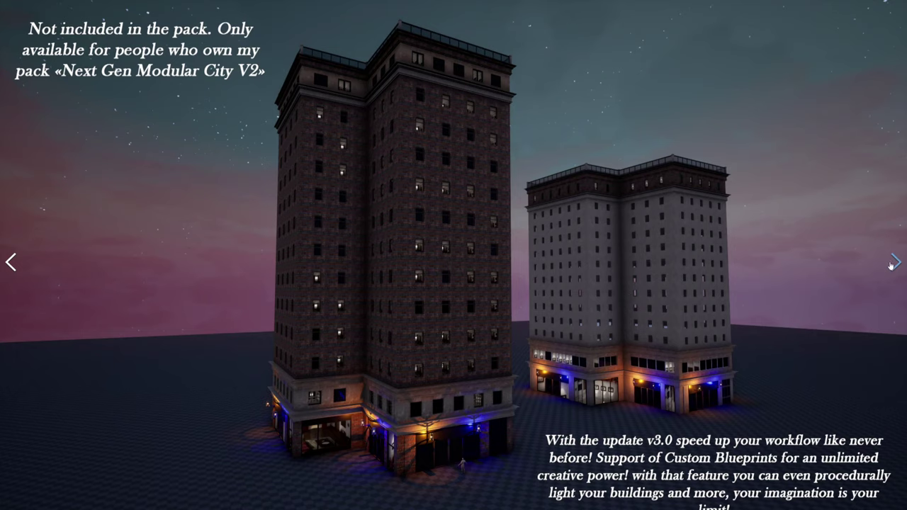
pyautogui.click(894, 263)
pyautogui.press('Escape')
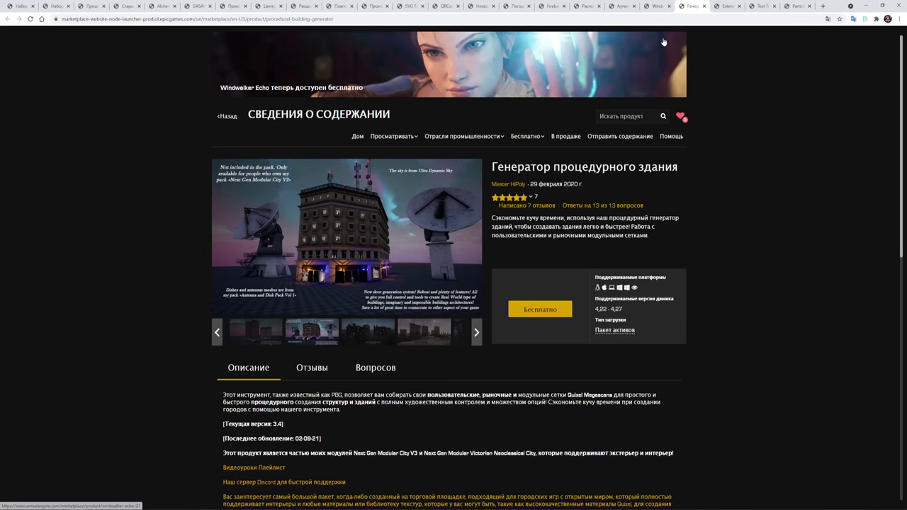
pyautogui.click(725, 7)
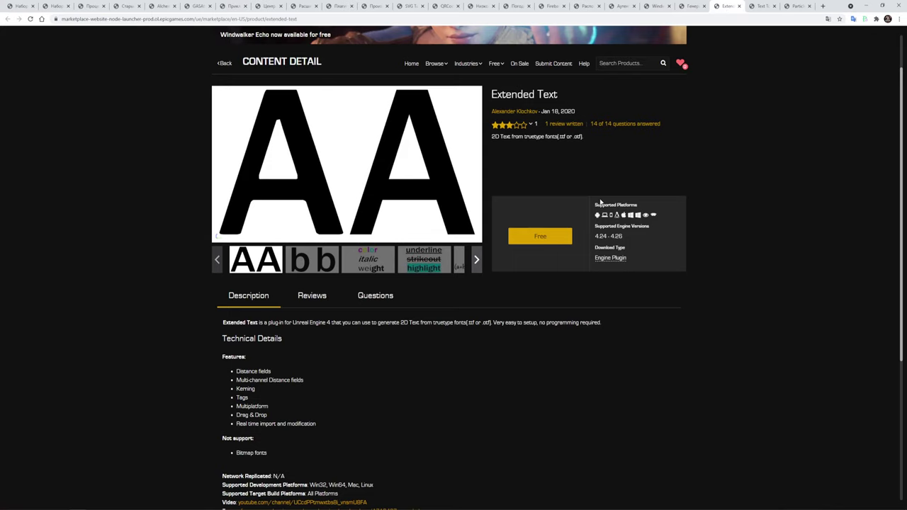
# Translate the Extended Text page into Russian, highlight its subtitle and read the description.
pyautogui.rightClick(748, 151)
pyautogui.click(784, 234)
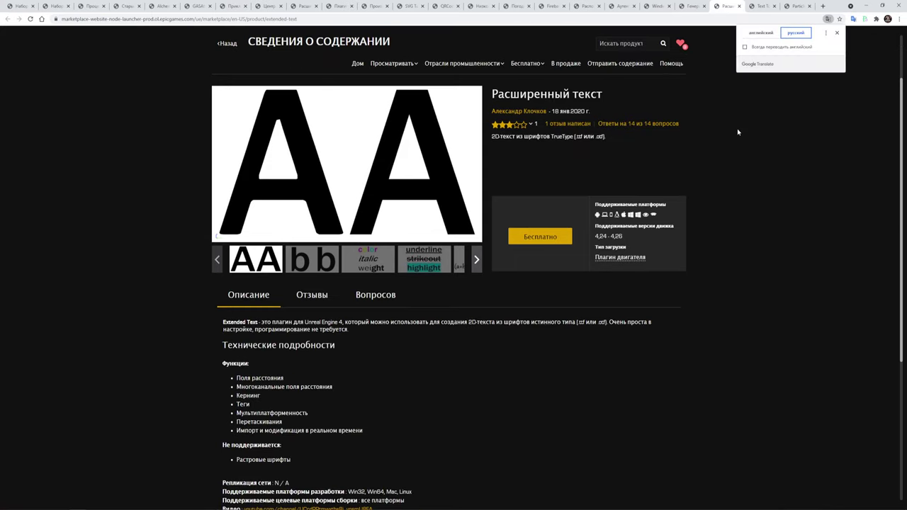
pyautogui.moveTo(498, 144); pyautogui.dragTo(605, 143)
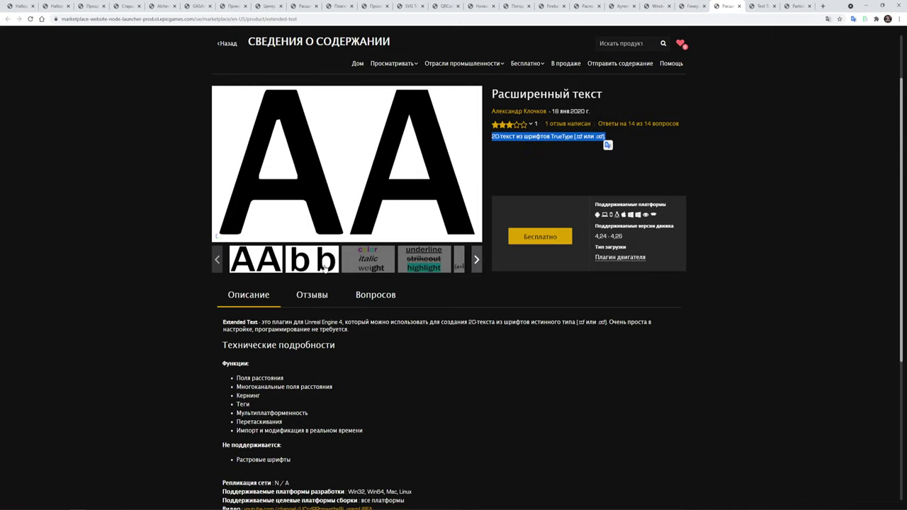
pyautogui.scroll(-1, 285, 408)
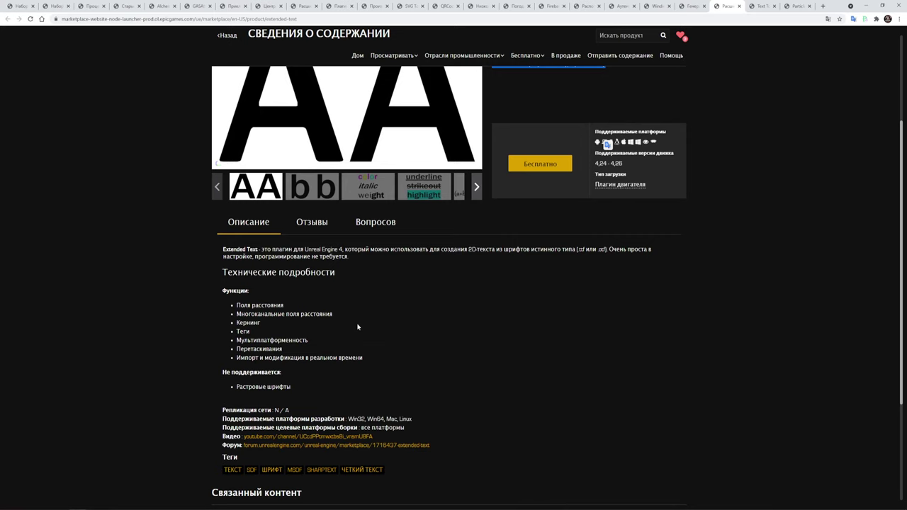
pyautogui.scroll(-1, 356, 335)
pyautogui.scroll(3, 356, 335)
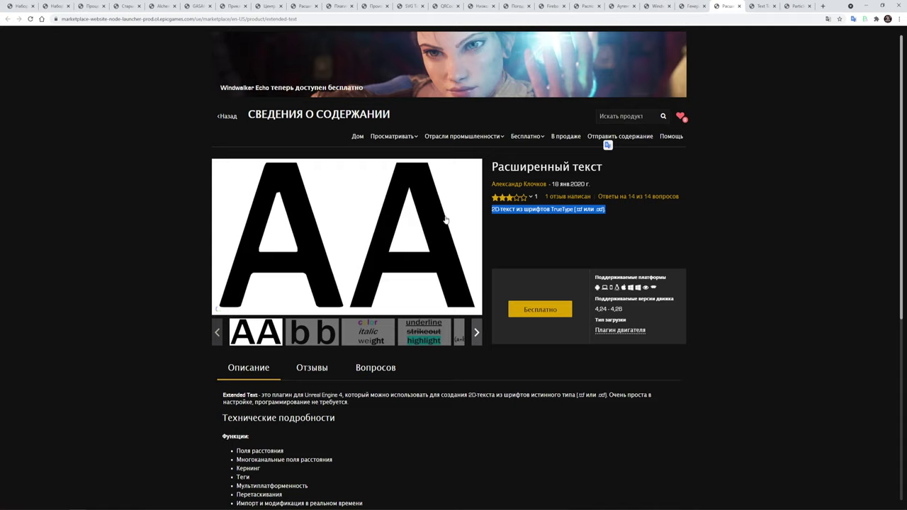
pyautogui.click(760, 7)
pyautogui.moveTo(525, 213)
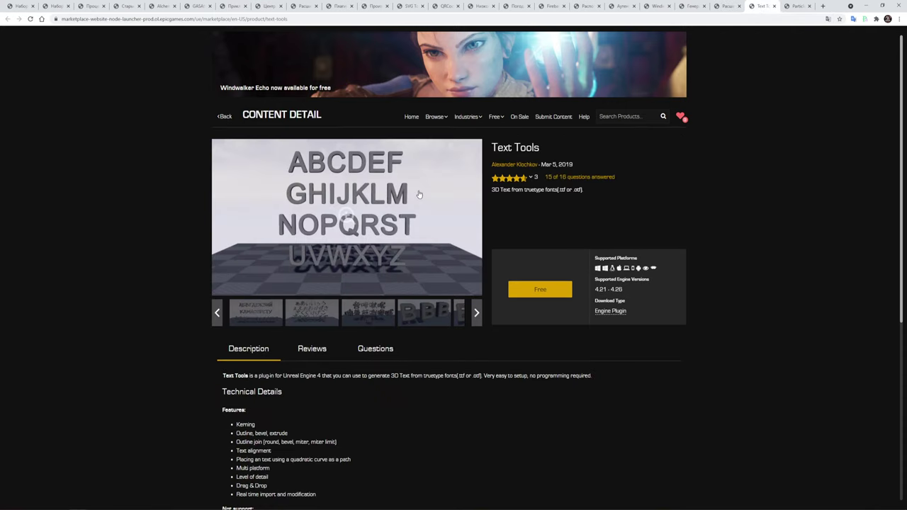
# Translate the Text Tools page into Russian and highlight the file-type part of its subtitle.
pyautogui.rightClick(666, 155)
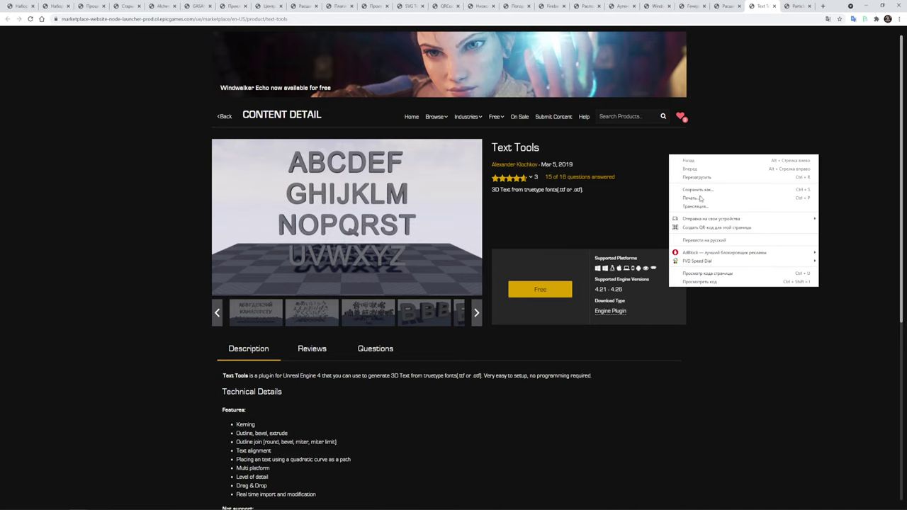
pyautogui.click(711, 240)
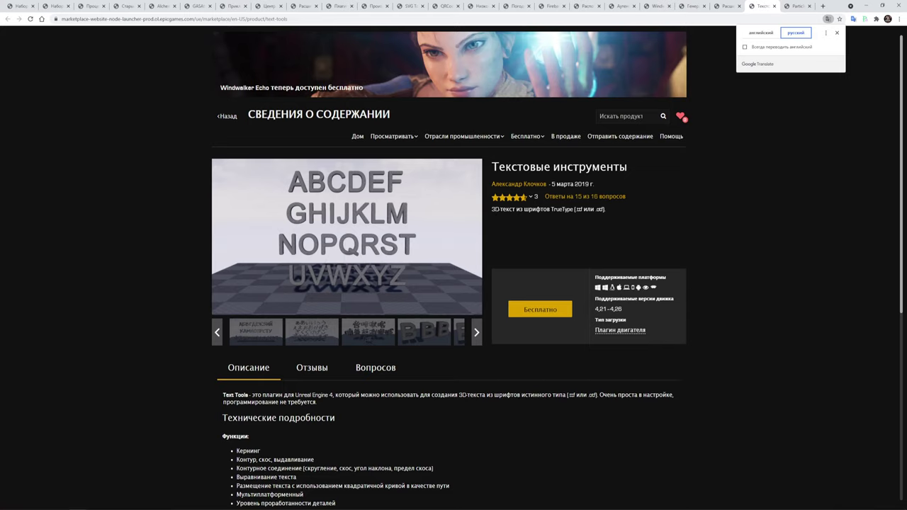
pyautogui.moveTo(606, 211); pyautogui.dragTo(579, 215)
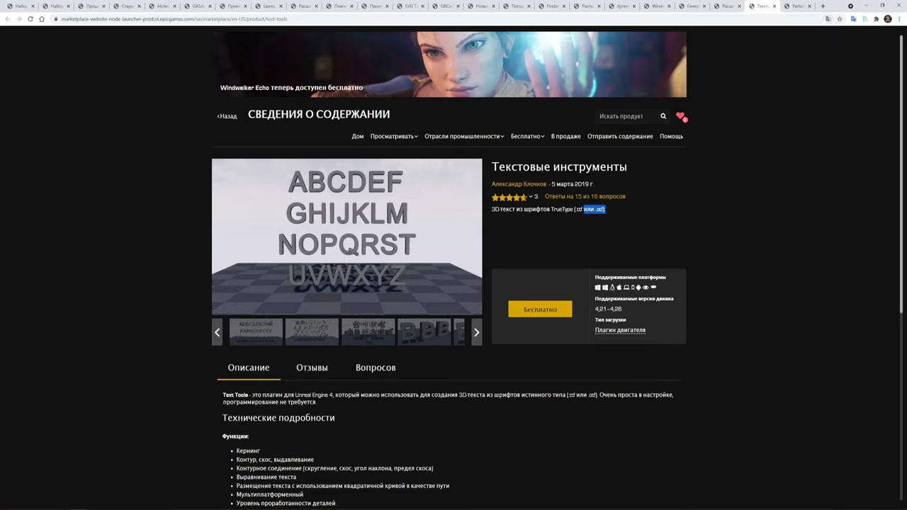
# On the Extended Text page, highlight the file-type part of the subtitle for comparison.
pyautogui.click(618, 218)
pyautogui.click(728, 7)
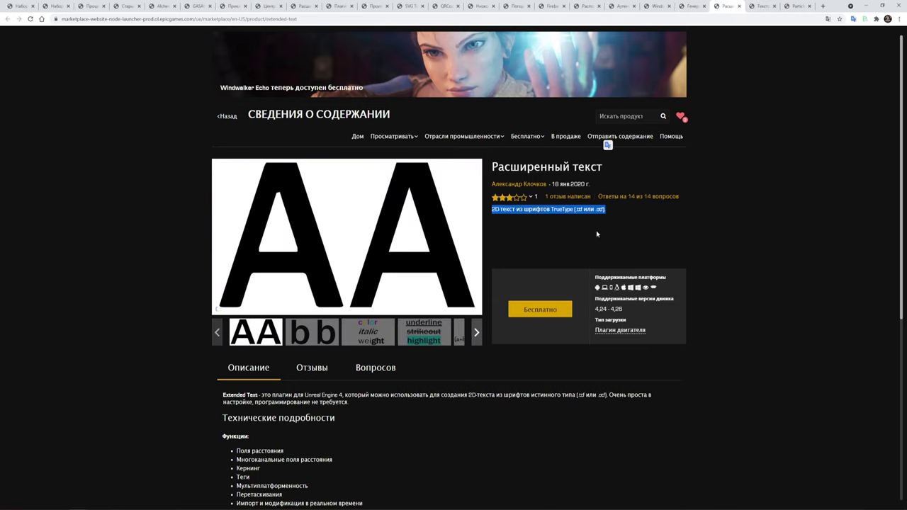
pyautogui.click(578, 221)
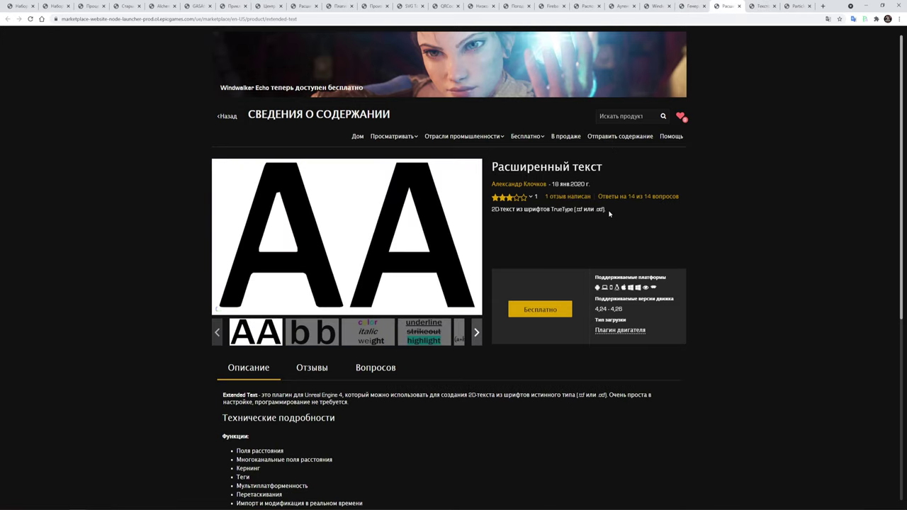
pyautogui.moveTo(608, 213); pyautogui.dragTo(581, 210)
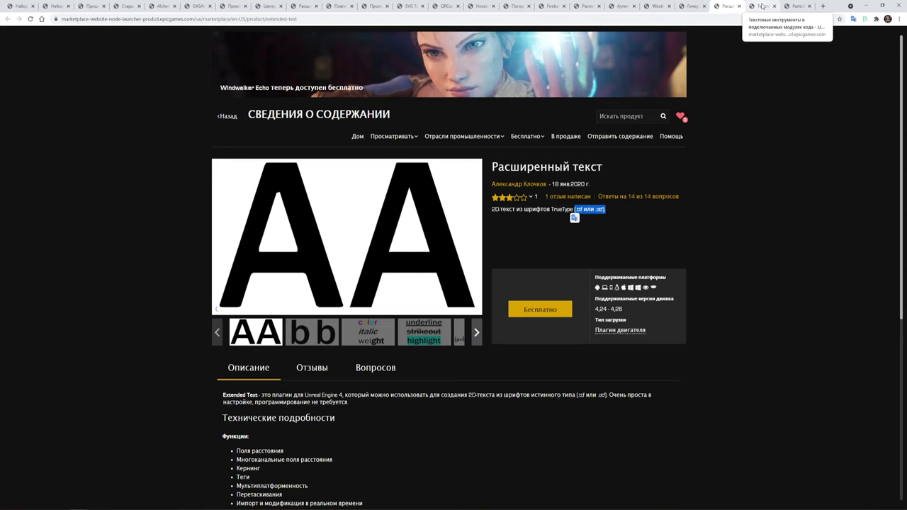
# Scroll through the Text Tools description, then return to the Extended Text page.
pyautogui.click(761, 7)
pyautogui.scroll(-1, 615, 205)
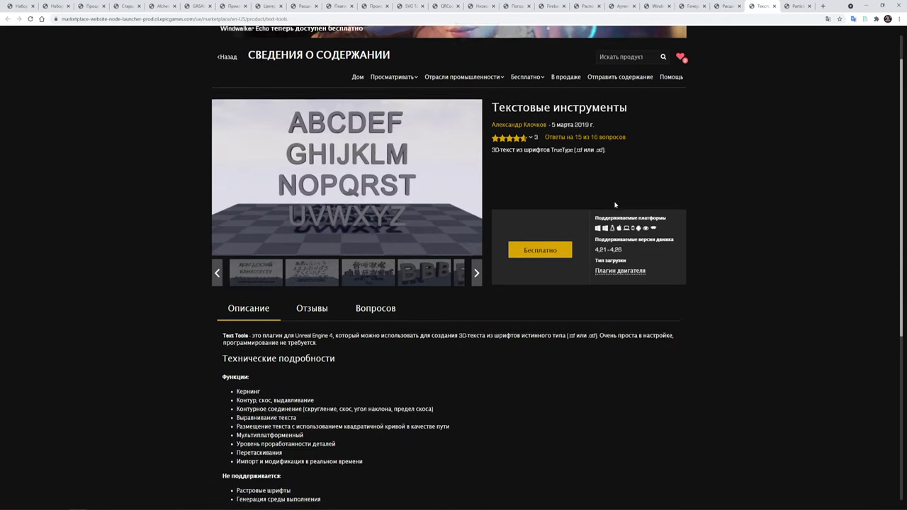
pyautogui.scroll(-2, 531, 201)
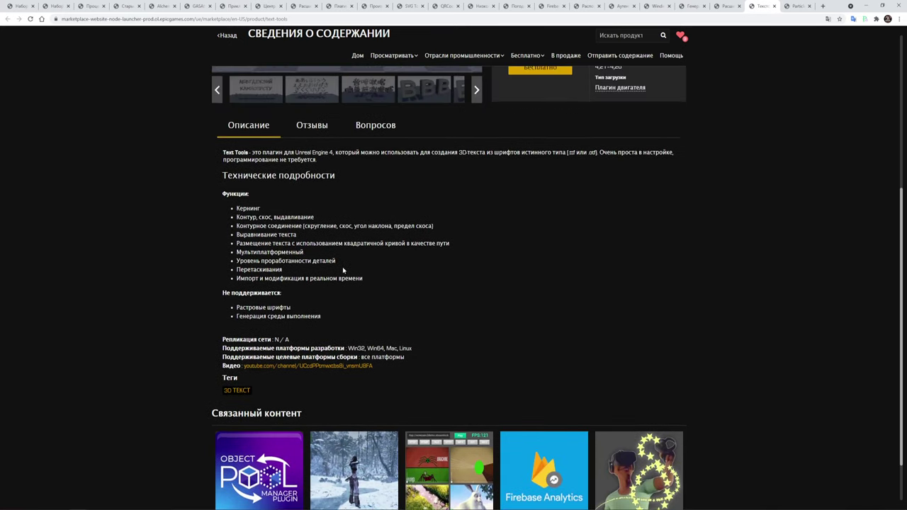
pyautogui.scroll(2, 342, 267)
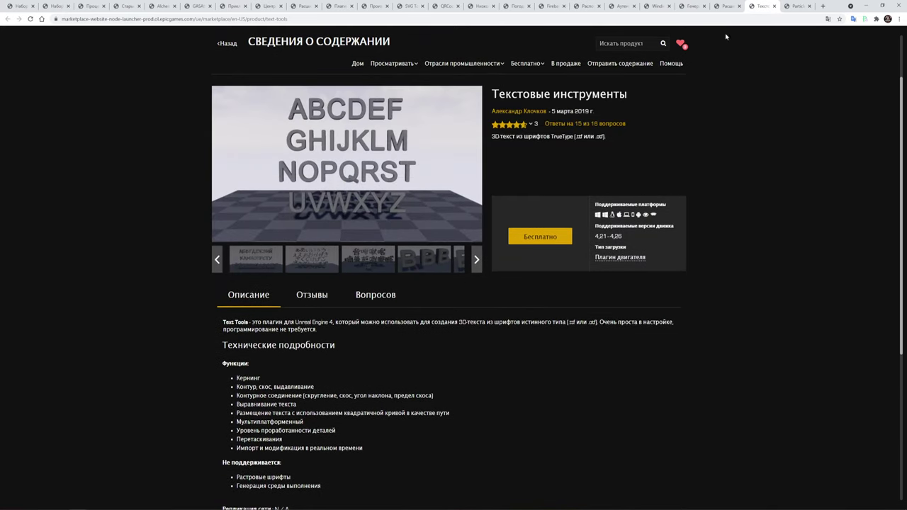
pyautogui.click(728, 7)
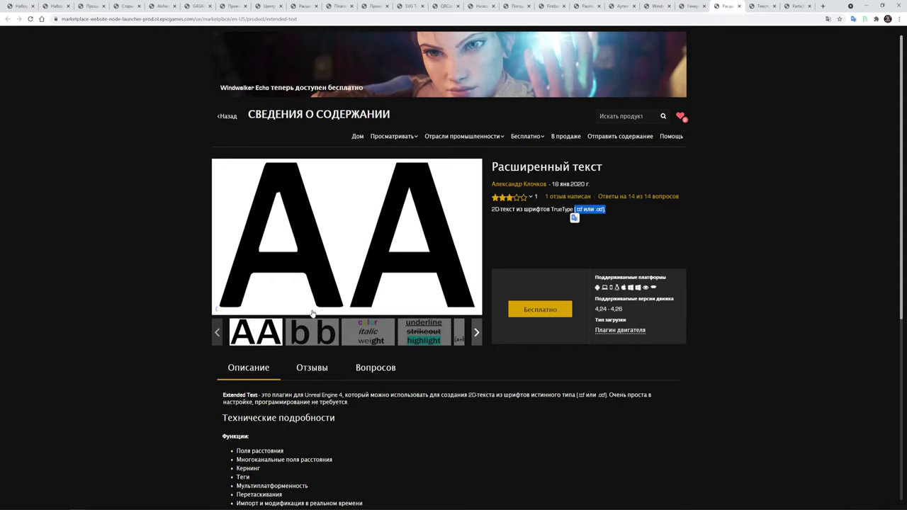
# Flip through the color, H2SO4, glow, ABC and Text Block samples, viewing the ABC screenshot full-screen.
pyautogui.click(370, 339)
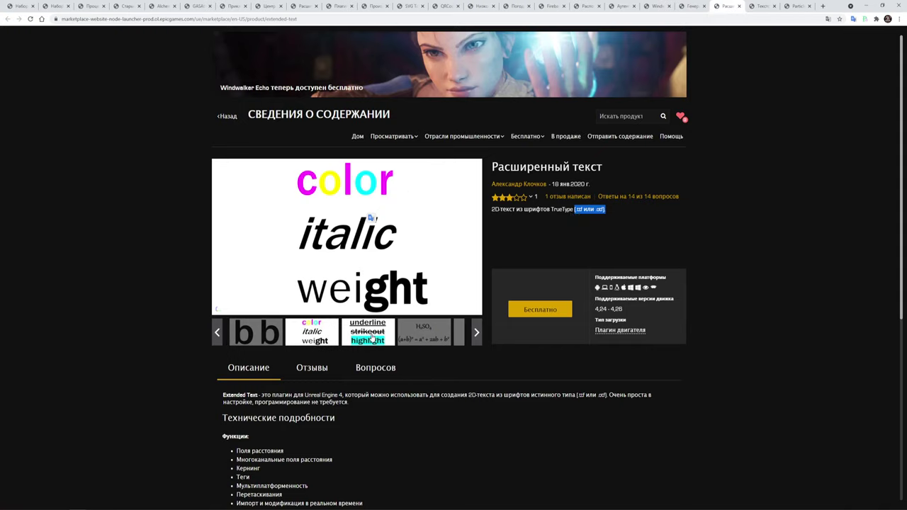
pyautogui.click(446, 339)
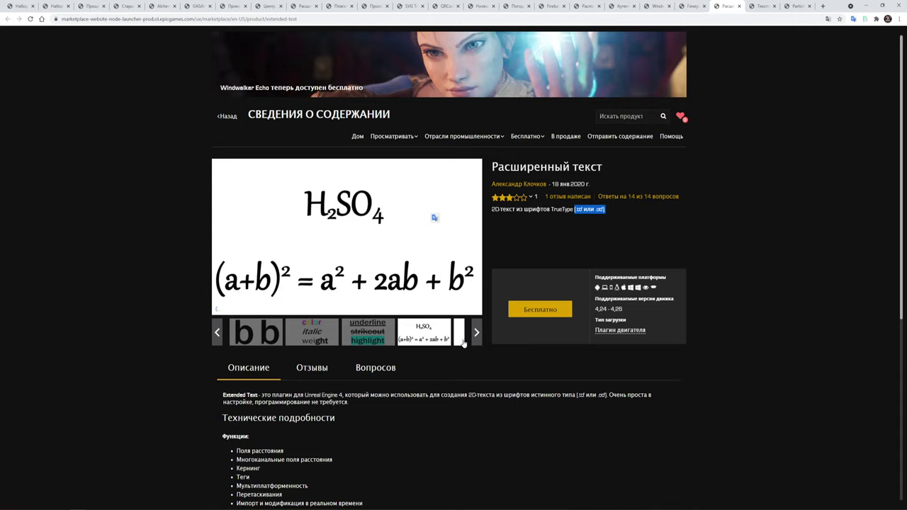
pyautogui.click(463, 343)
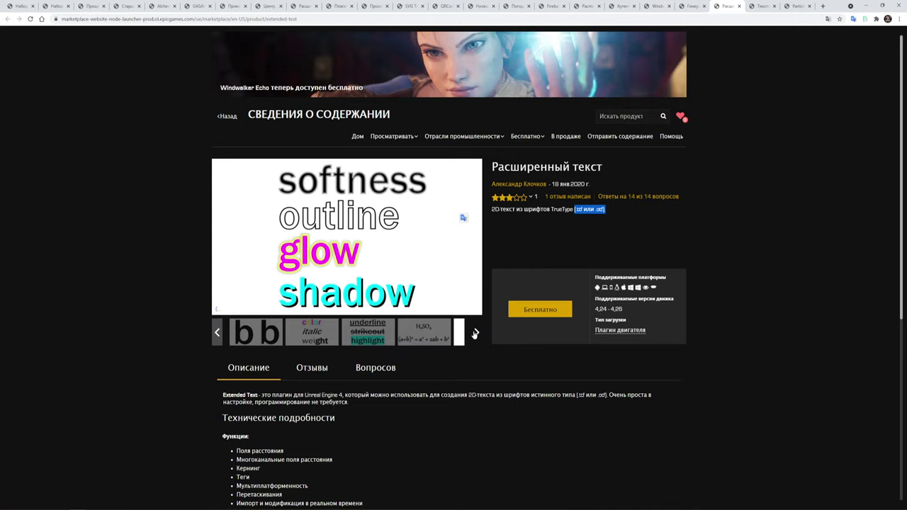
pyautogui.click(474, 331)
pyautogui.click(354, 339)
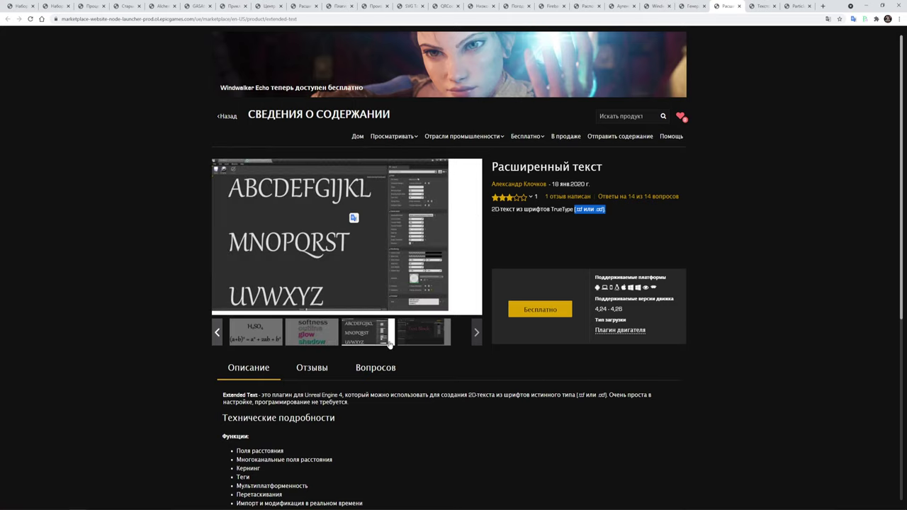
pyautogui.click(422, 331)
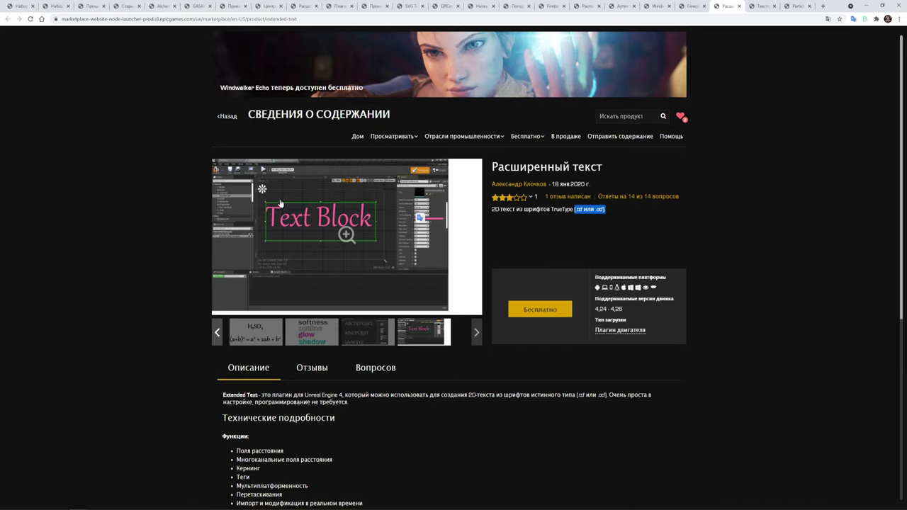
pyautogui.click(372, 333)
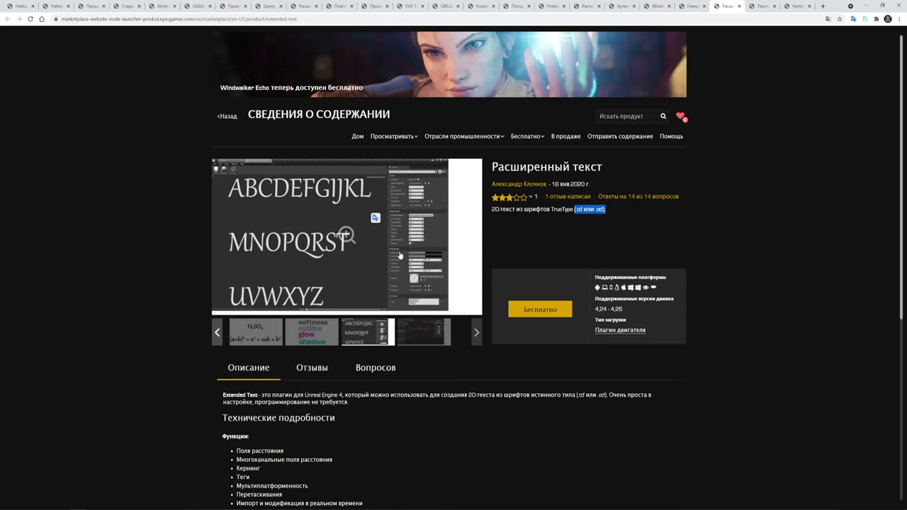
pyautogui.click(253, 167)
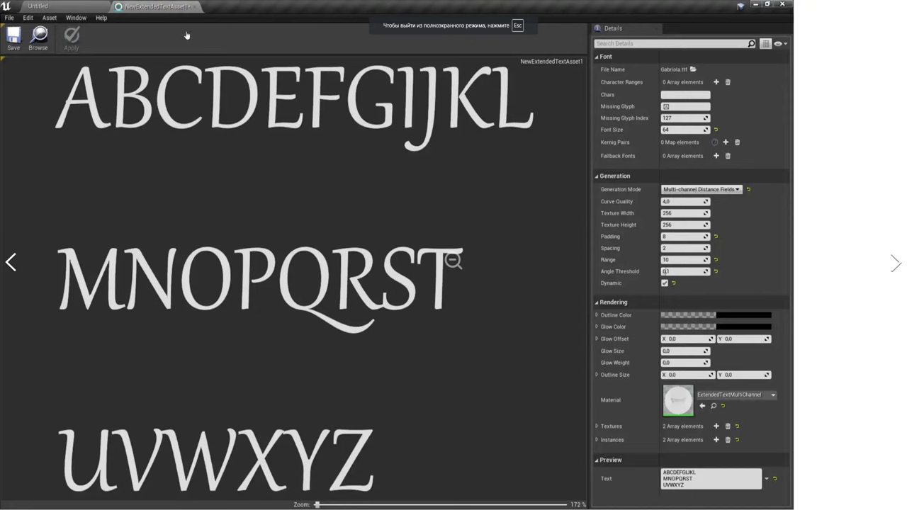
pyautogui.press('Escape')
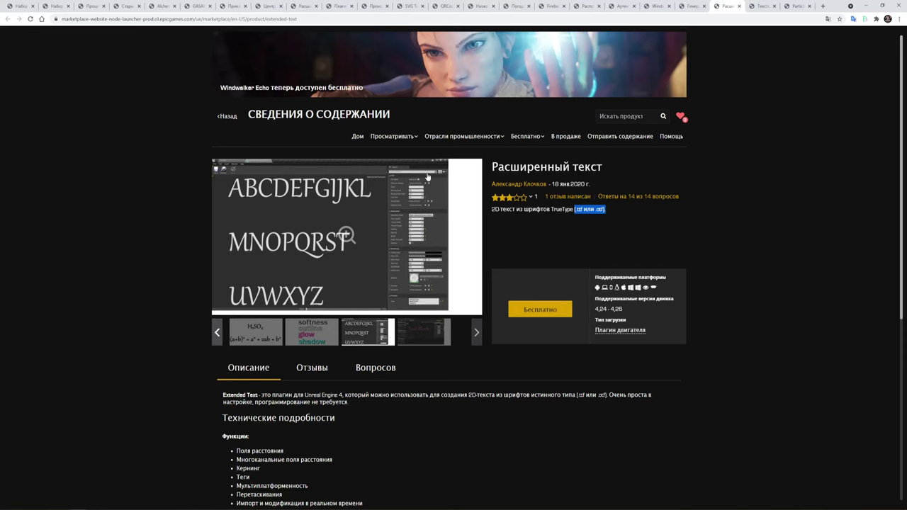
# View the Chinese-character, BBB and rainbow checkered letter renders in the Text Tools gallery.
pyautogui.click(768, 6)
pyautogui.click(391, 249)
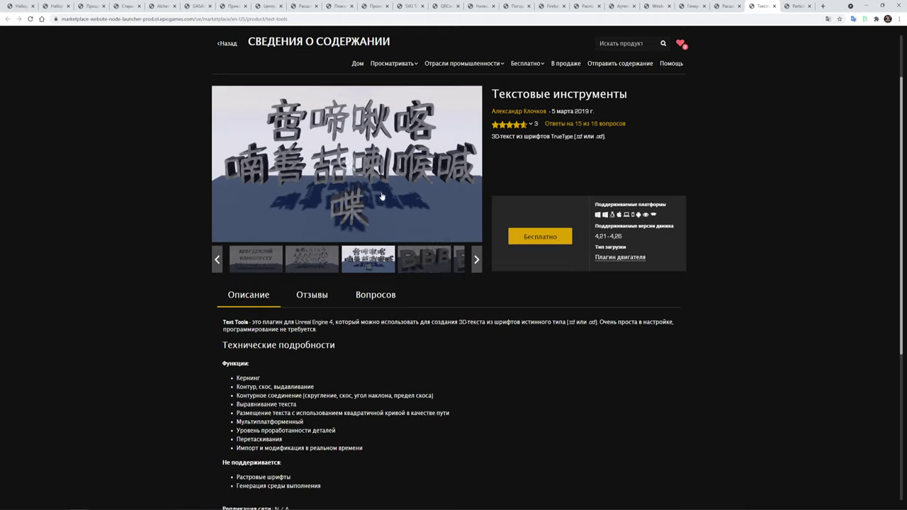
pyautogui.click(432, 260)
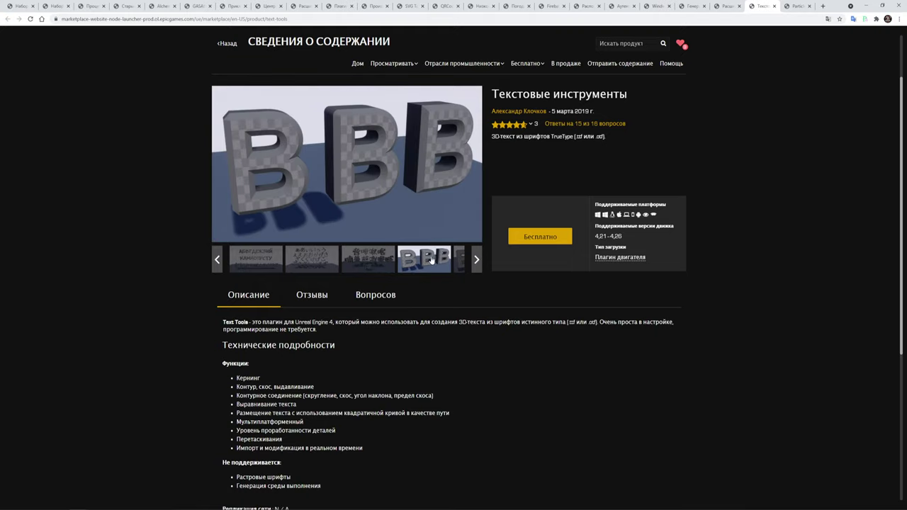
pyautogui.click(477, 259)
pyautogui.click(477, 260)
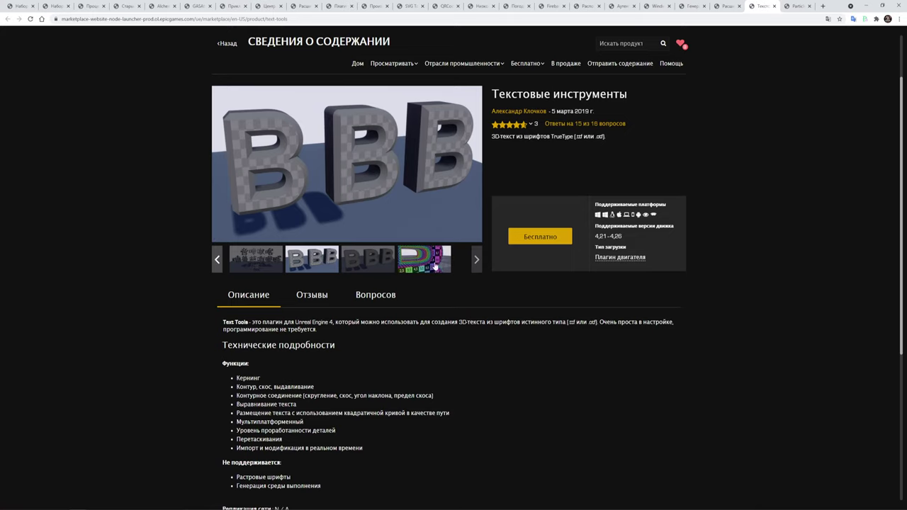
pyautogui.click(415, 259)
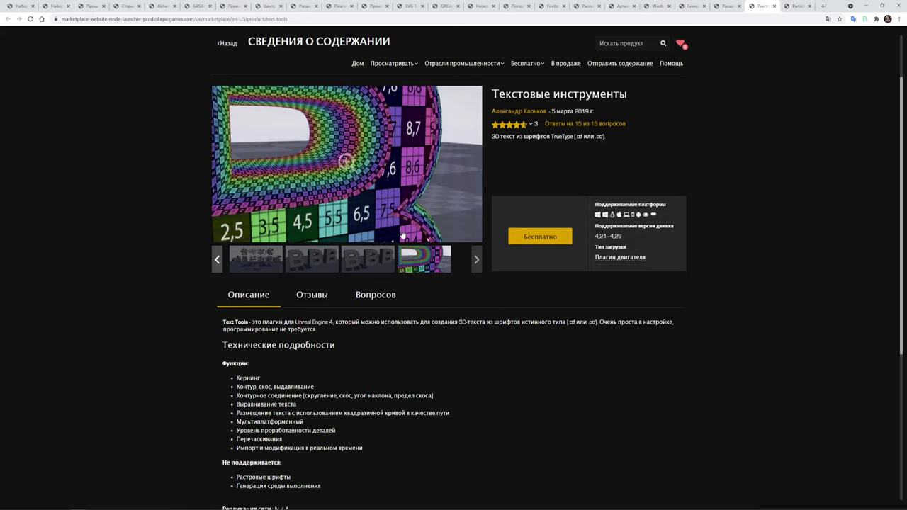
pyautogui.click(318, 257)
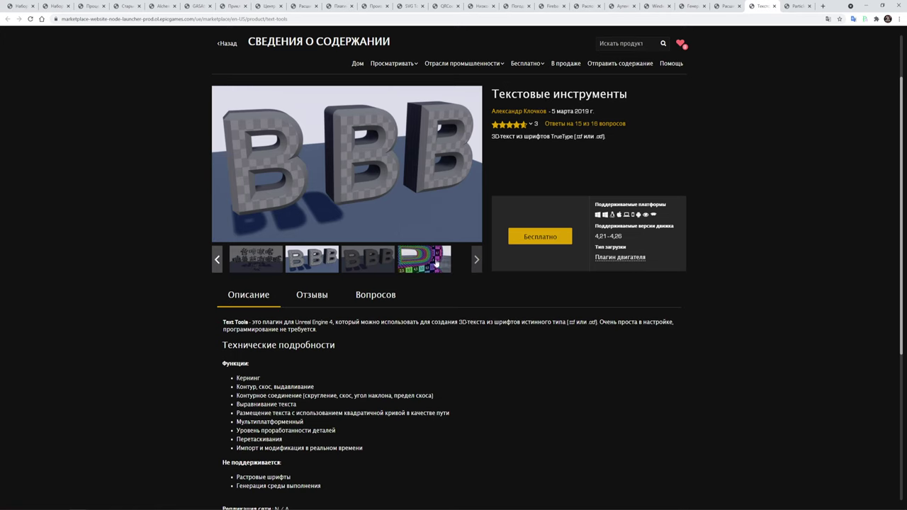
pyautogui.click(434, 261)
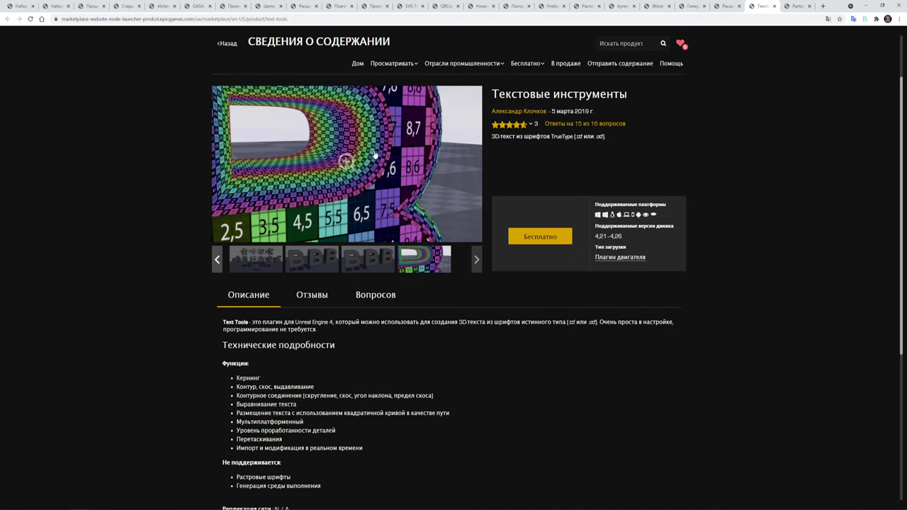
pyautogui.click(792, 7)
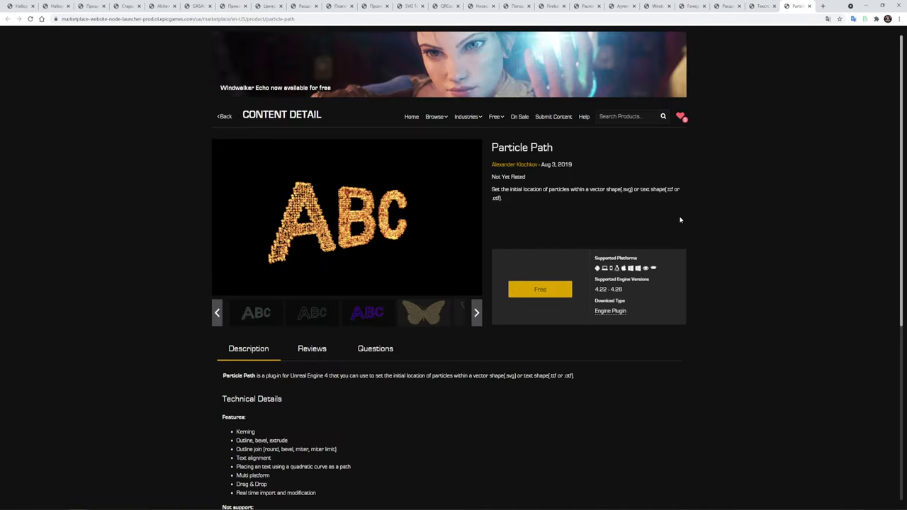
# Translate the Particle Path page into Russian and view the fiery ABC render full-screen.
pyautogui.rightClick(711, 202)
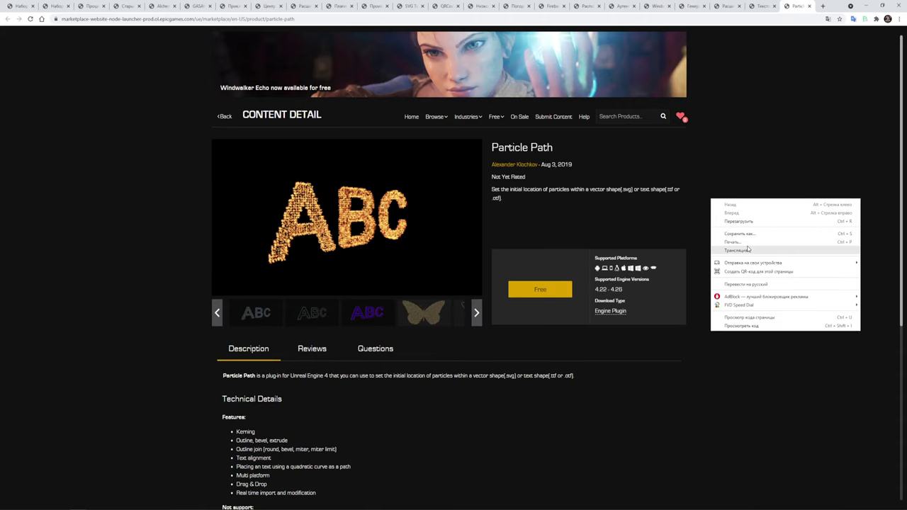
pyautogui.click(743, 285)
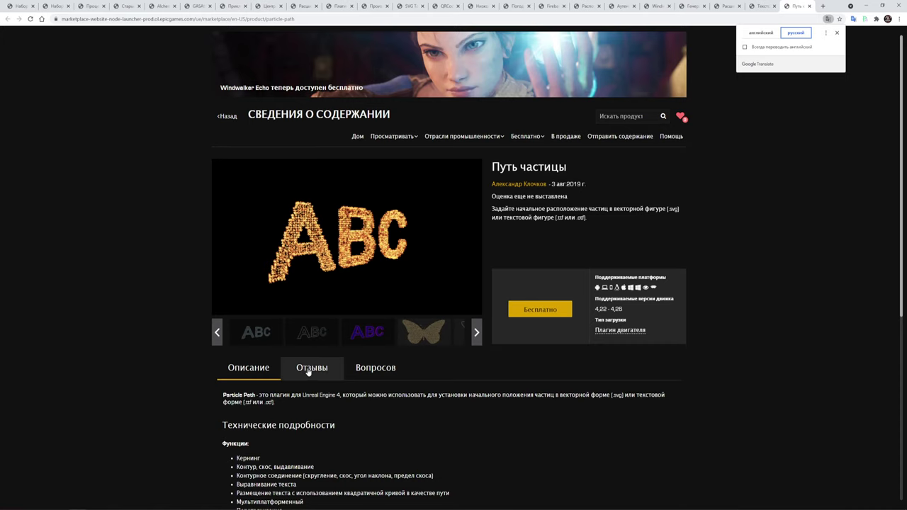
pyautogui.scroll(-1, 308, 375)
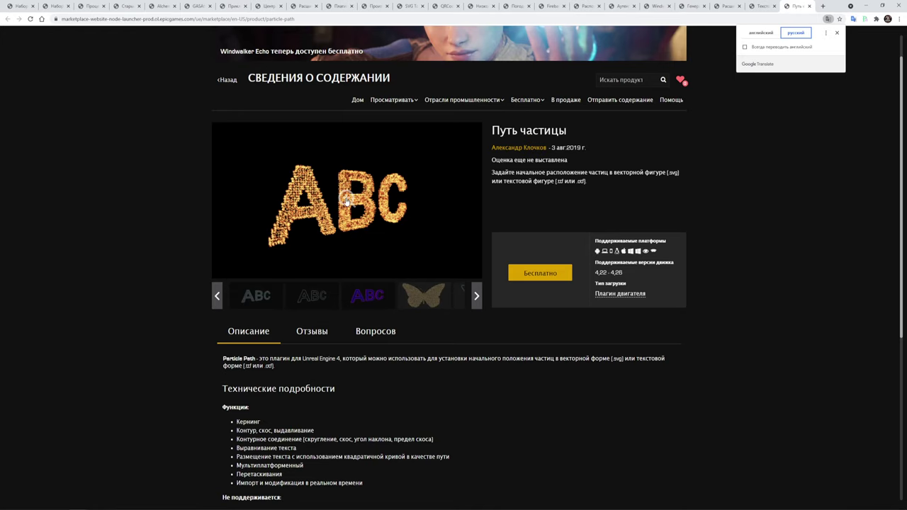
pyautogui.click(366, 205)
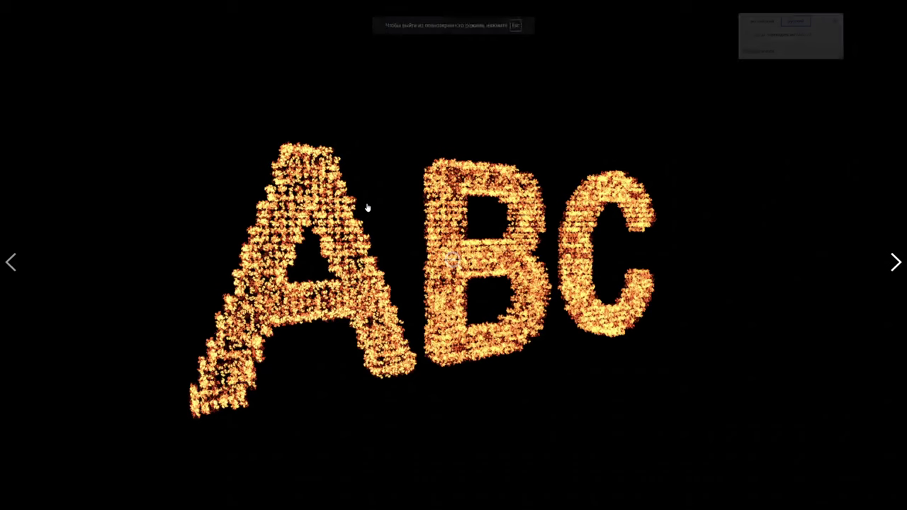
# Page through the cyan and outlined particle ABC images, then exit full-screen view.
pyautogui.click(892, 262)
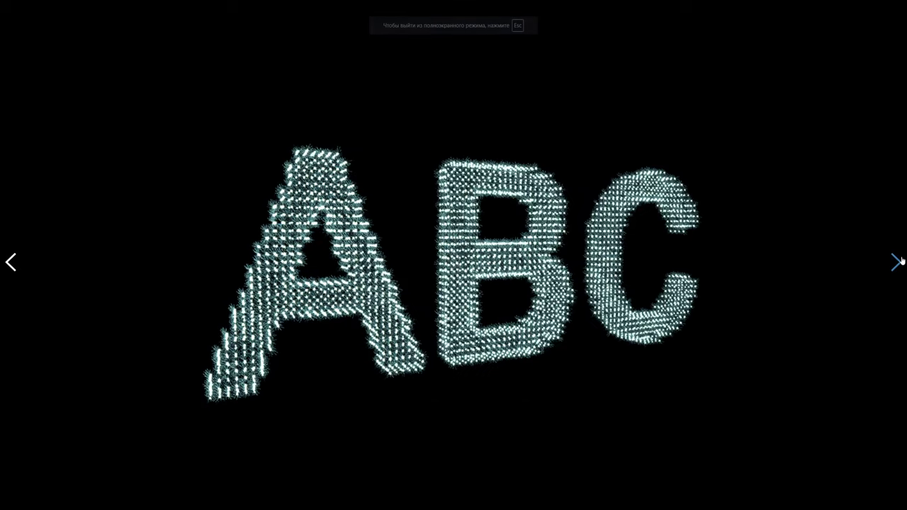
pyautogui.click(894, 262)
pyautogui.click(468, 234)
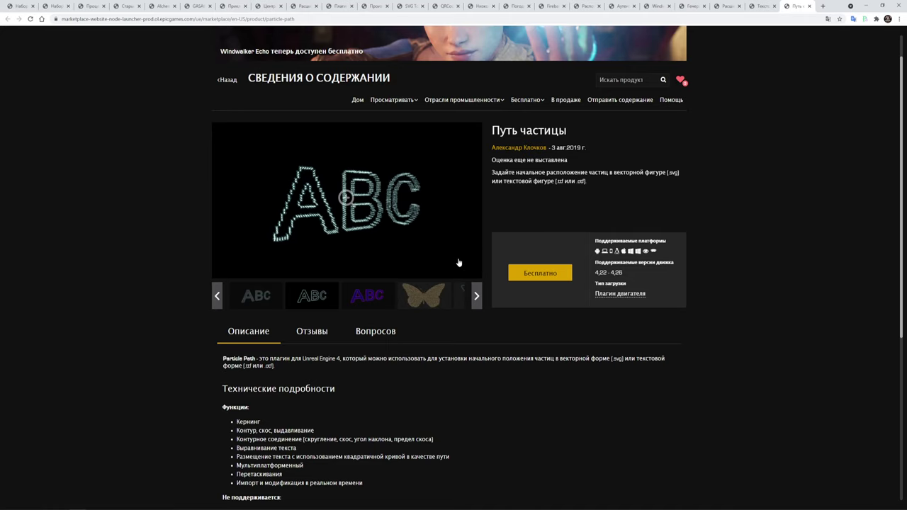
# Reopen the gallery full screen and page past the ABC and butterfly renders to the orange monarch.
pyautogui.scroll(-1, 459, 259)
pyautogui.scroll(-1, 459, 259)
pyautogui.scroll(2, 458, 259)
pyautogui.click(394, 207)
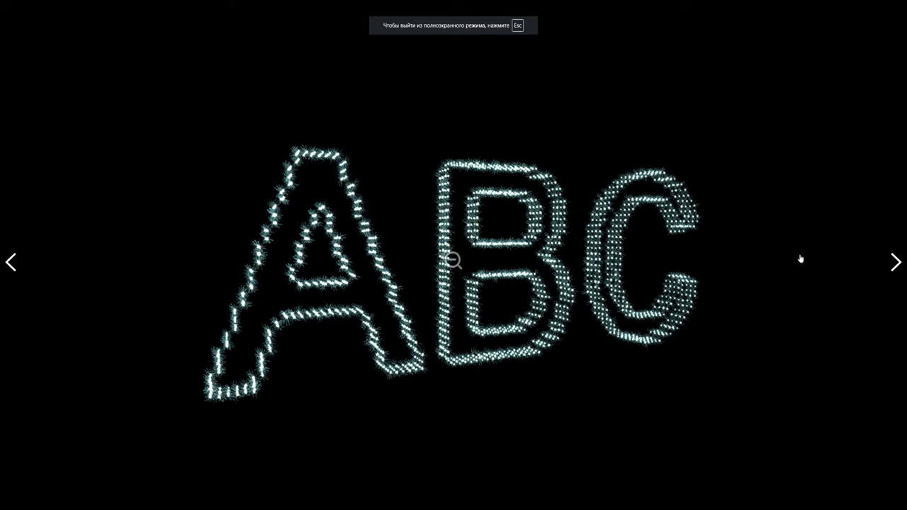
pyautogui.click(895, 262)
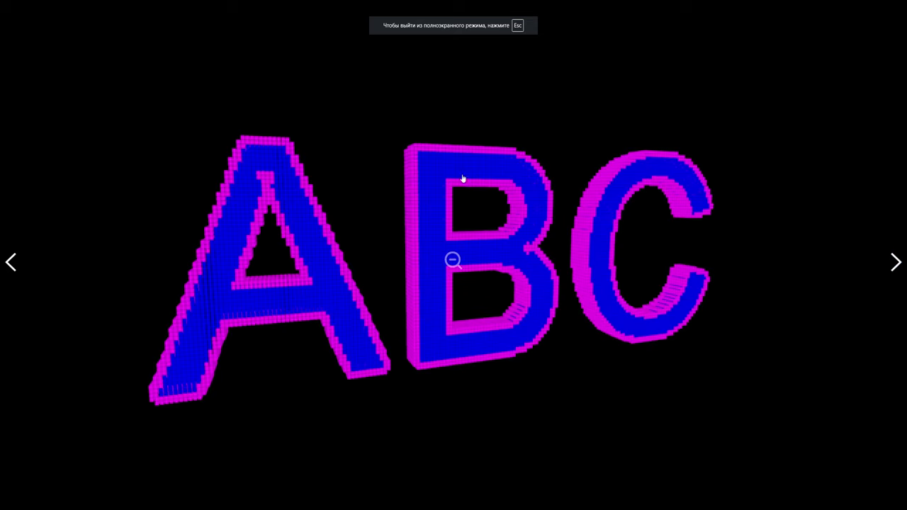
pyautogui.click(895, 264)
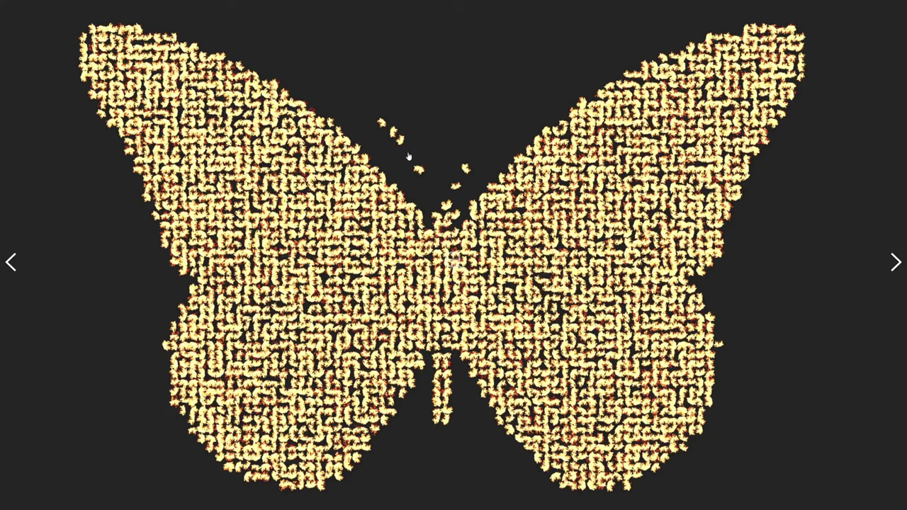
pyautogui.click(887, 262)
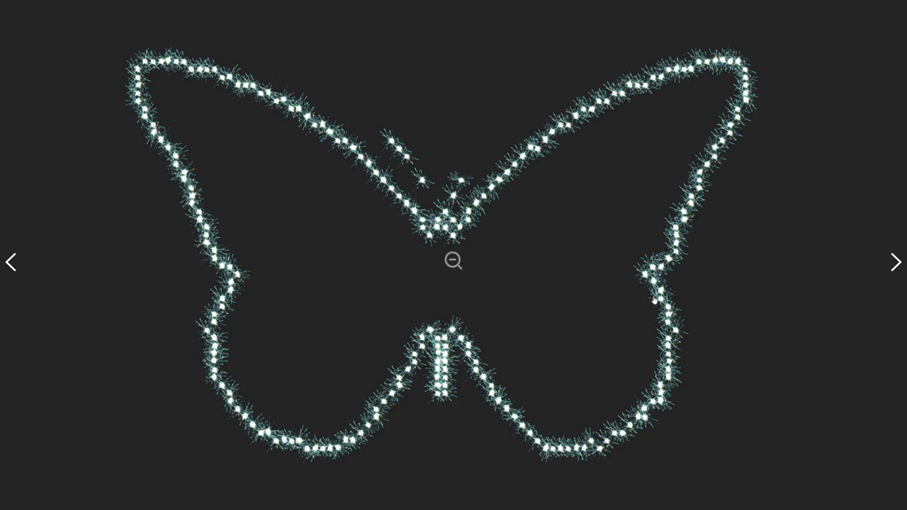
pyautogui.click(893, 262)
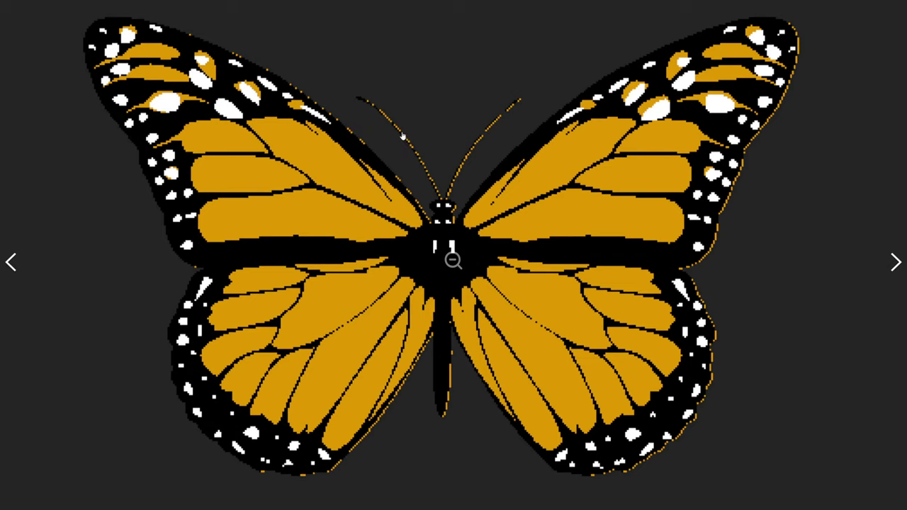
# Page through the material editor, viewport, Initial Size and Santa ParticlePath screenshots to the three-Santa level, then exit full screen.
pyautogui.click(895, 262)
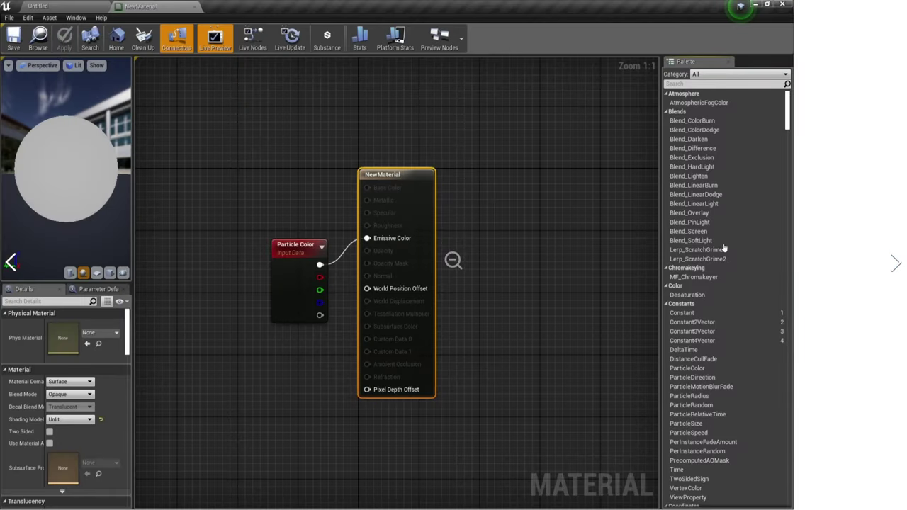
pyautogui.click(895, 262)
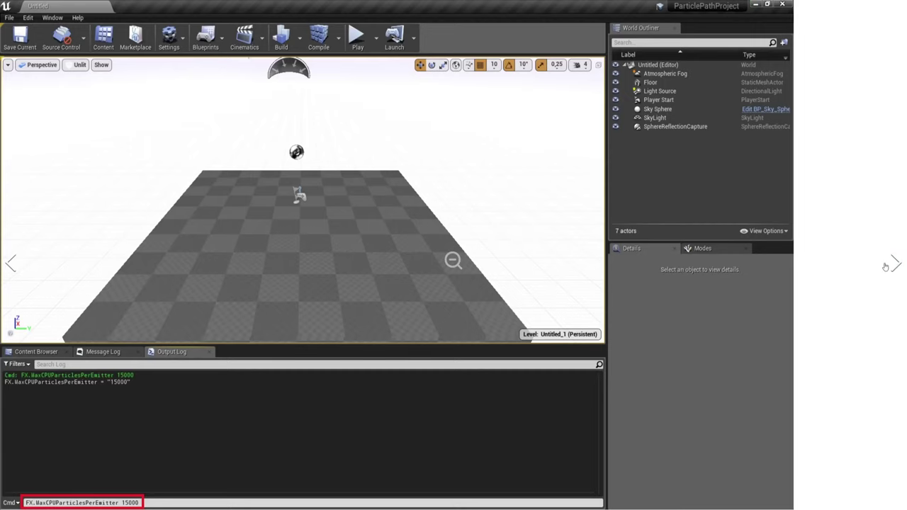
pyautogui.click(895, 262)
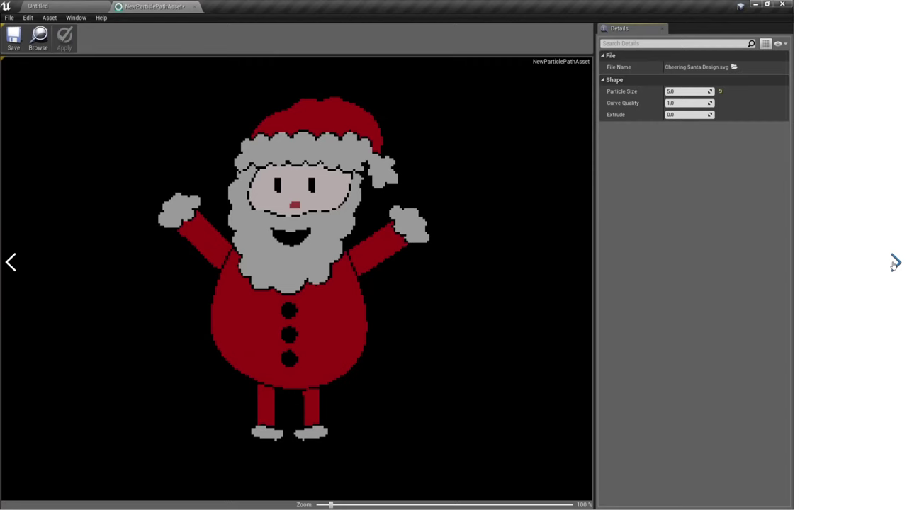
pyautogui.click(895, 263)
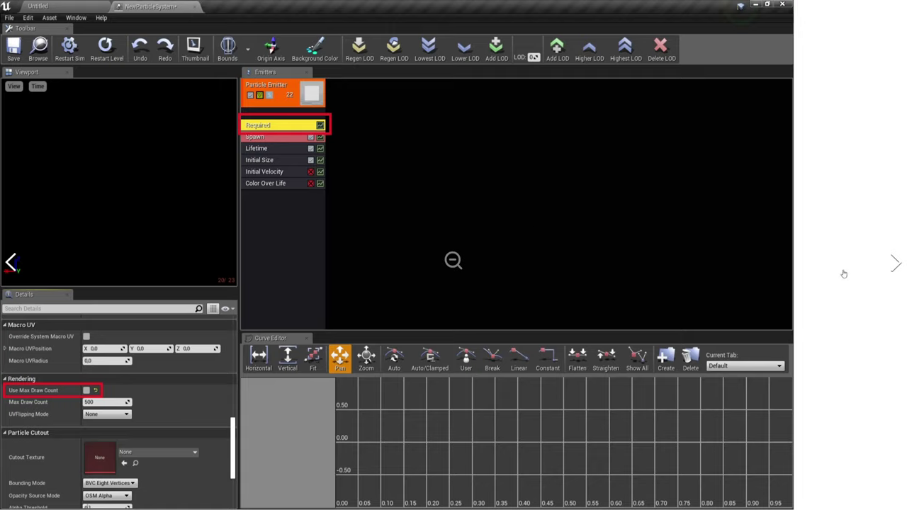
pyautogui.click(895, 262)
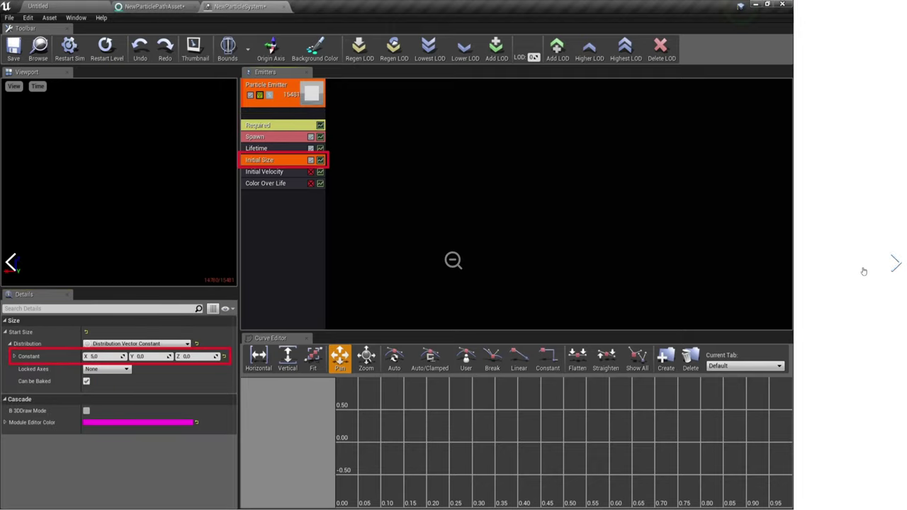
pyautogui.click(894, 263)
pyautogui.click(895, 263)
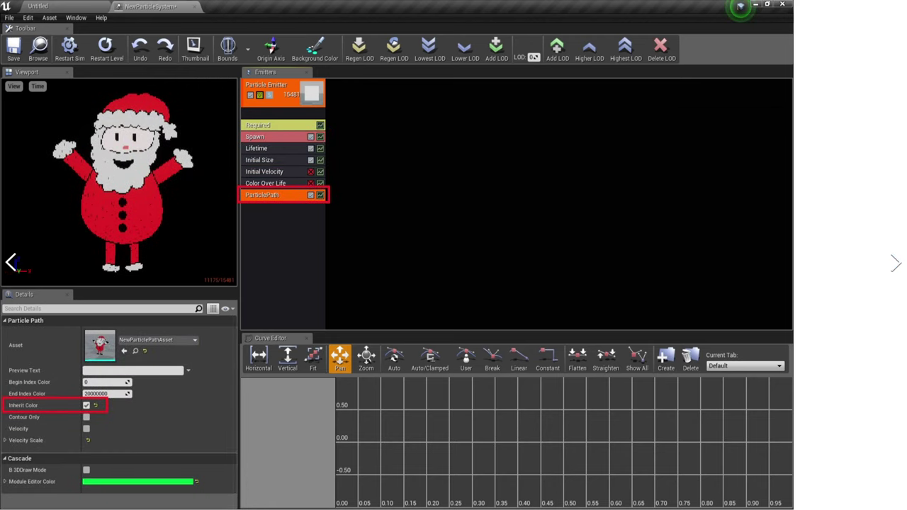
pyautogui.click(453, 259)
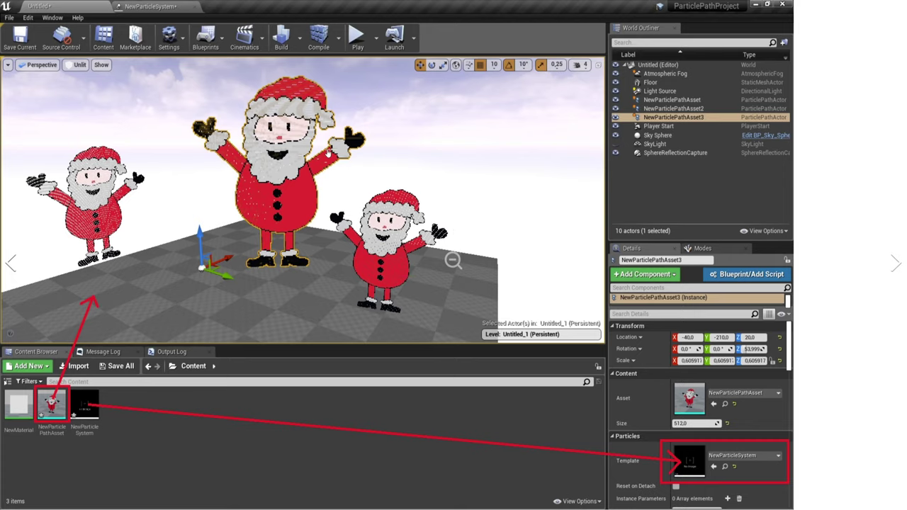
pyautogui.click(835, 312)
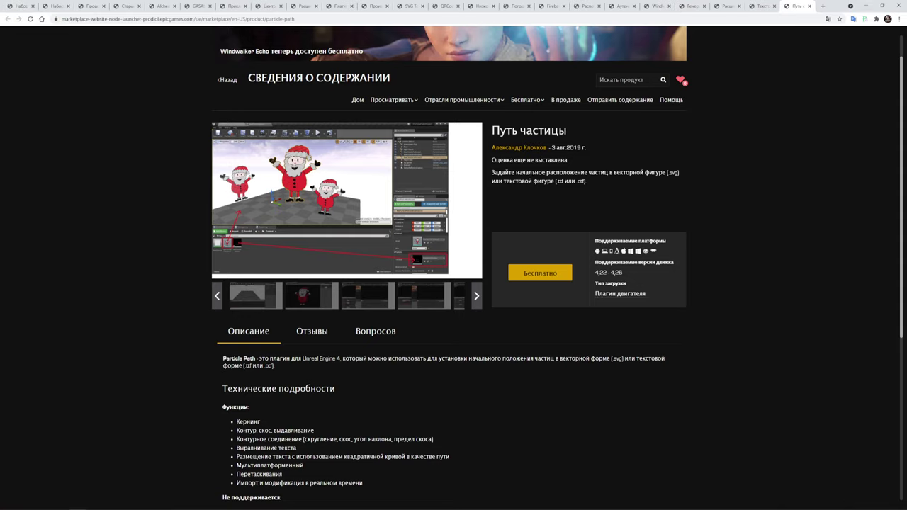
# Cycle through the Level Design Tool Kit, close-combat and spline walls tabs to Старый кирпичный дом.
pyautogui.click(21, 6)
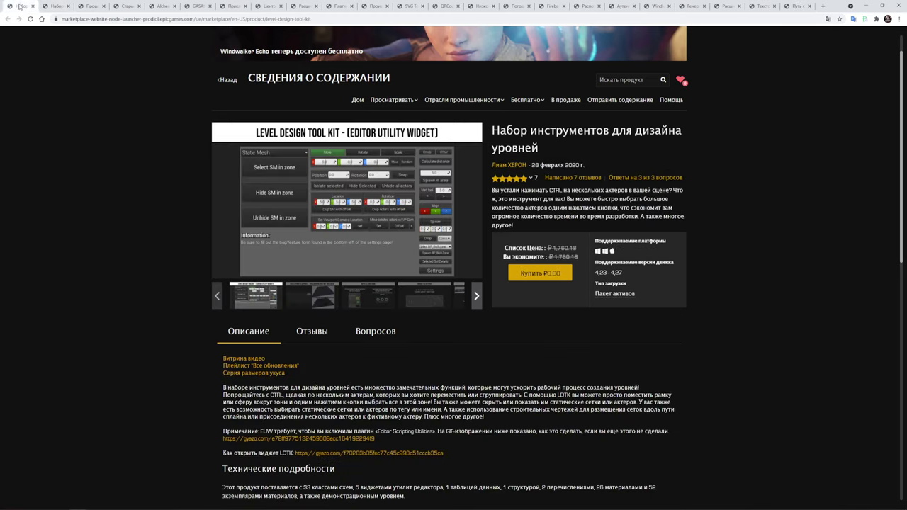
pyautogui.click(55, 6)
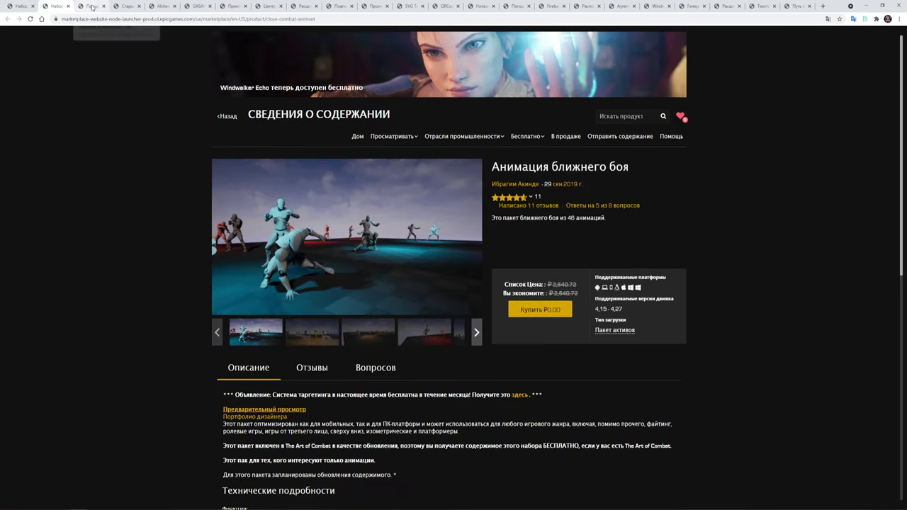
pyautogui.click(91, 7)
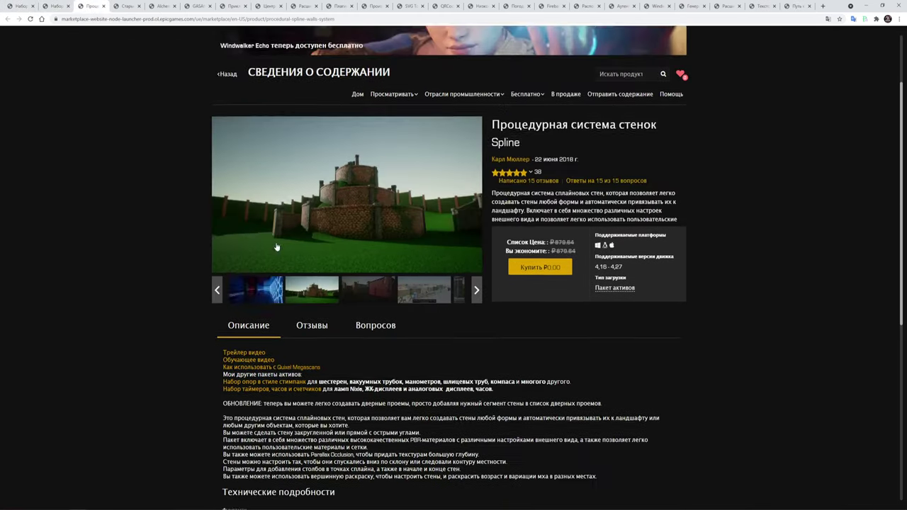
pyautogui.click(129, 7)
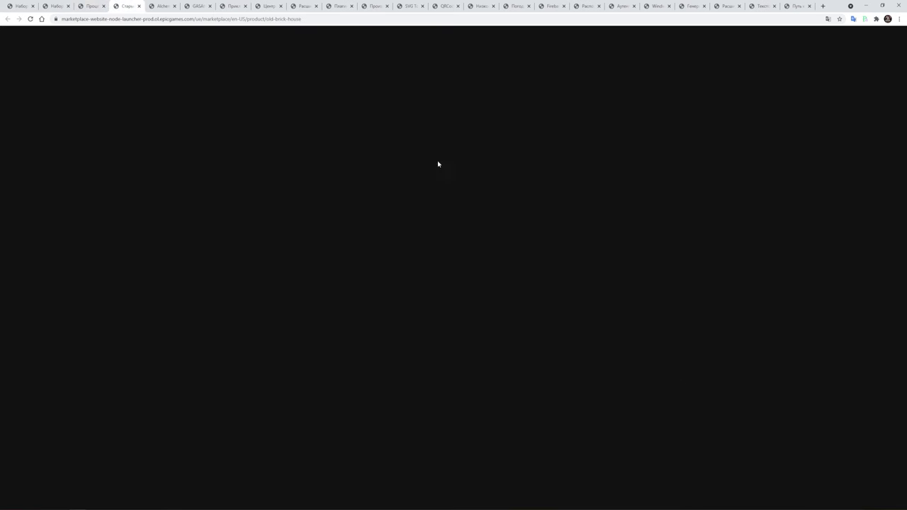